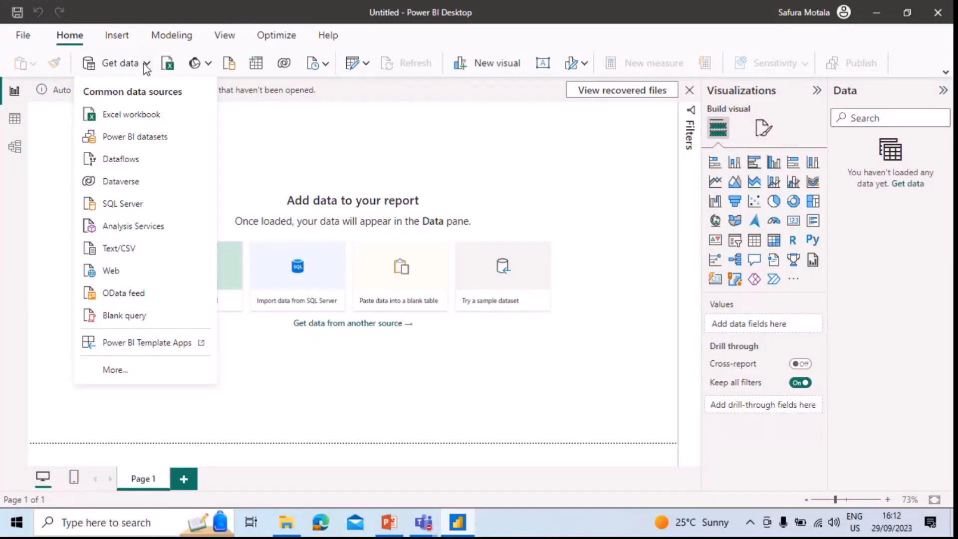
# Import Sheet1 of the Coca-Cola Data Excel workbook from the Downloads folder into the report, checking its preview columns.
pyautogui.click(150, 120)
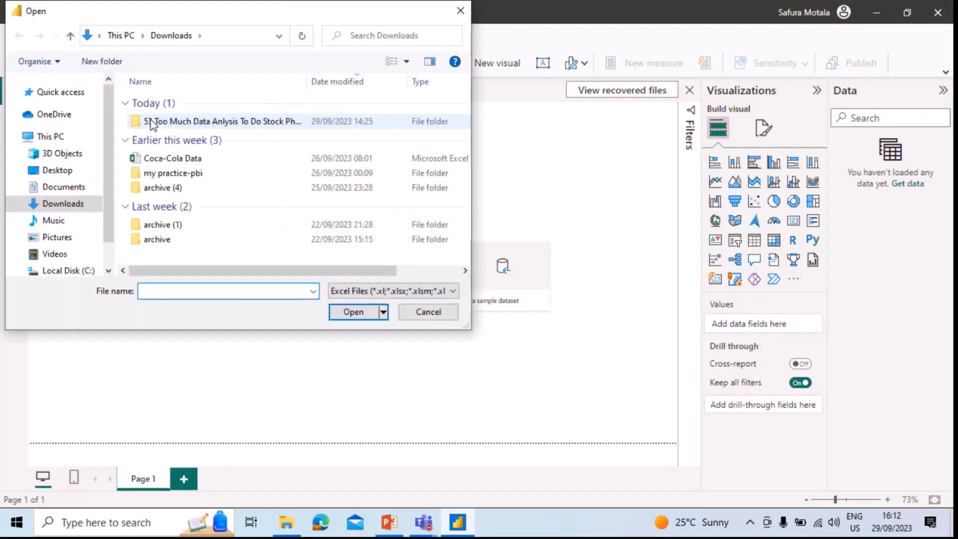
pyautogui.click(214, 170)
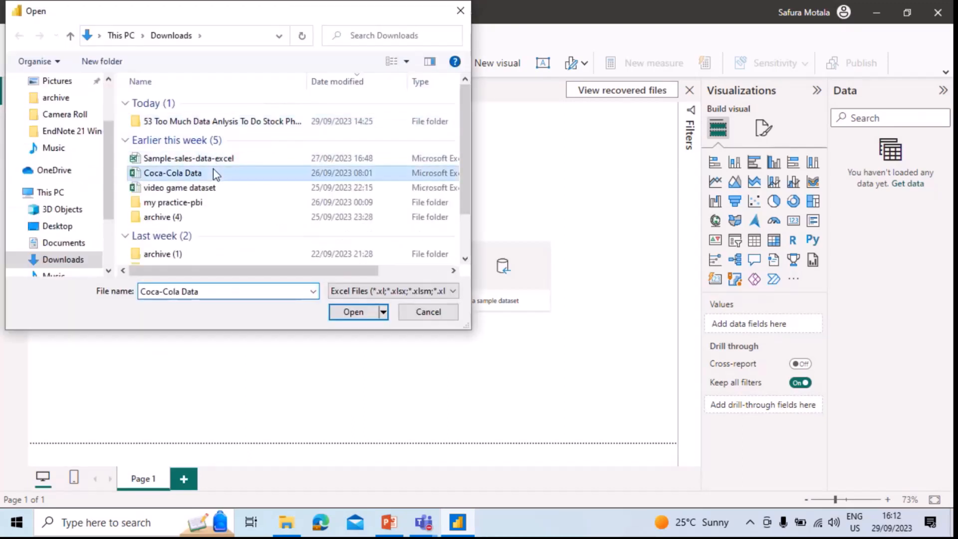
pyautogui.click(353, 311)
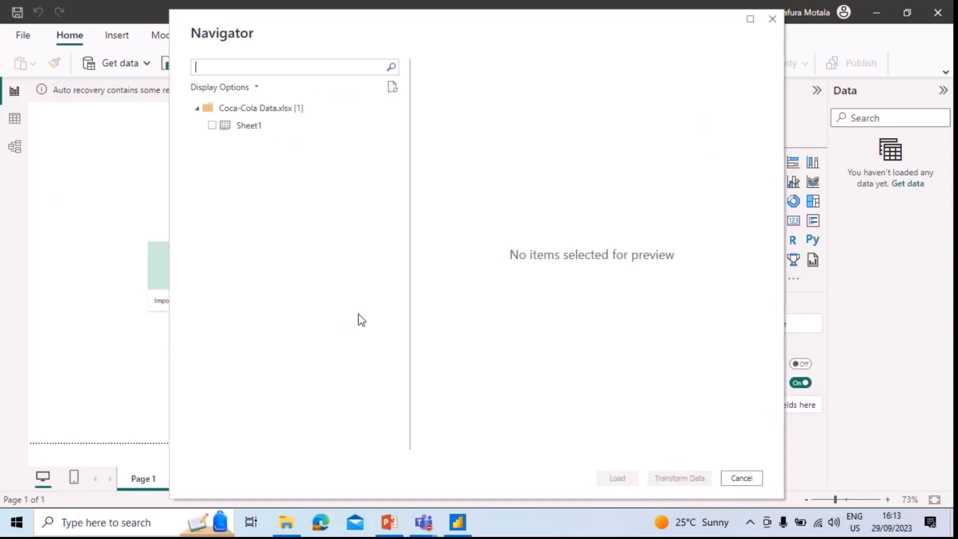
pyautogui.click(212, 126)
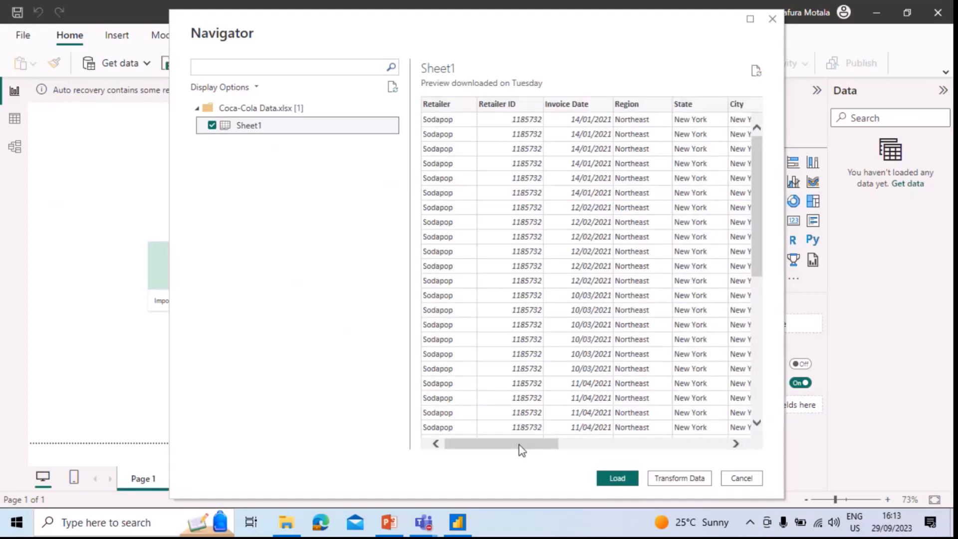
pyautogui.moveTo(519, 444); pyautogui.dragTo(696, 445)
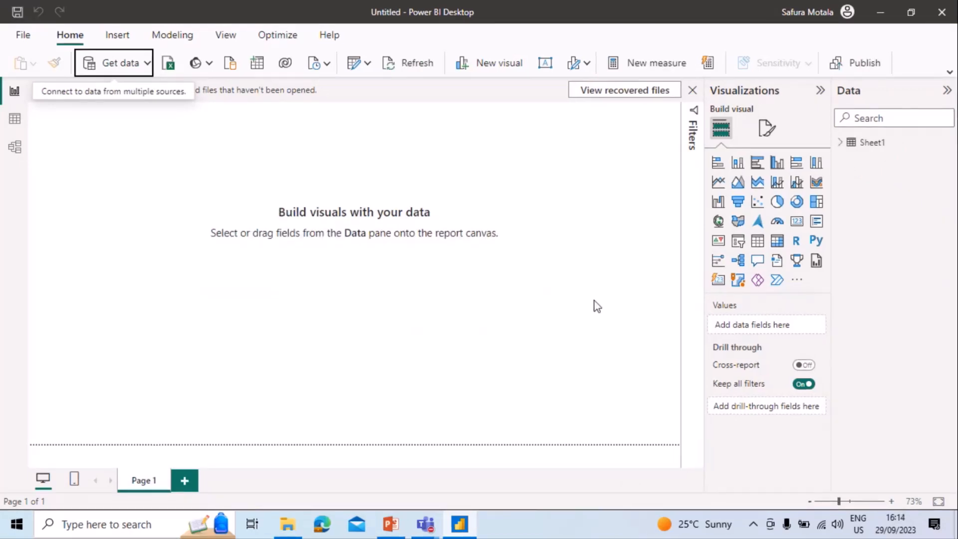
# Add a slicer based on the Quarter level of the Invoice Date hierarchy in Sheet1.
pyautogui.click(843, 146)
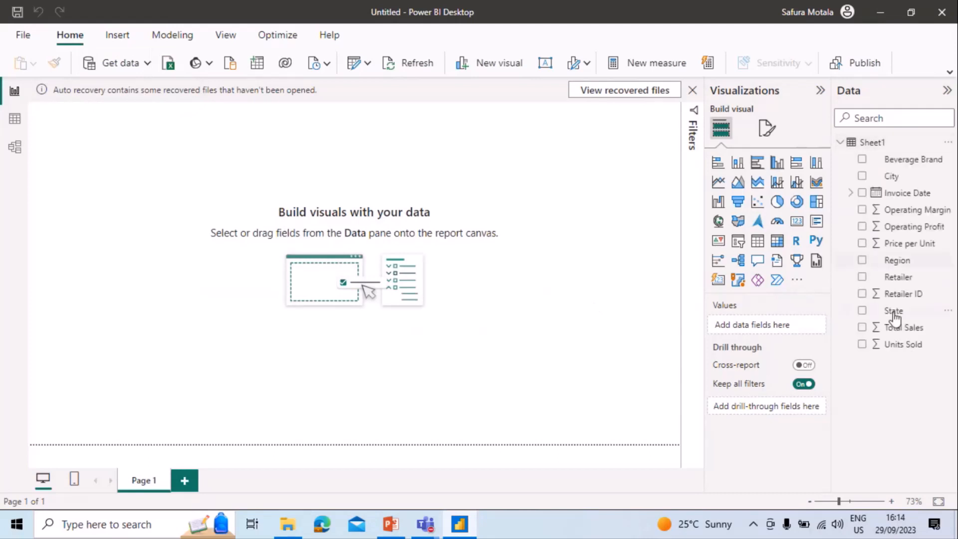
pyautogui.click(851, 193)
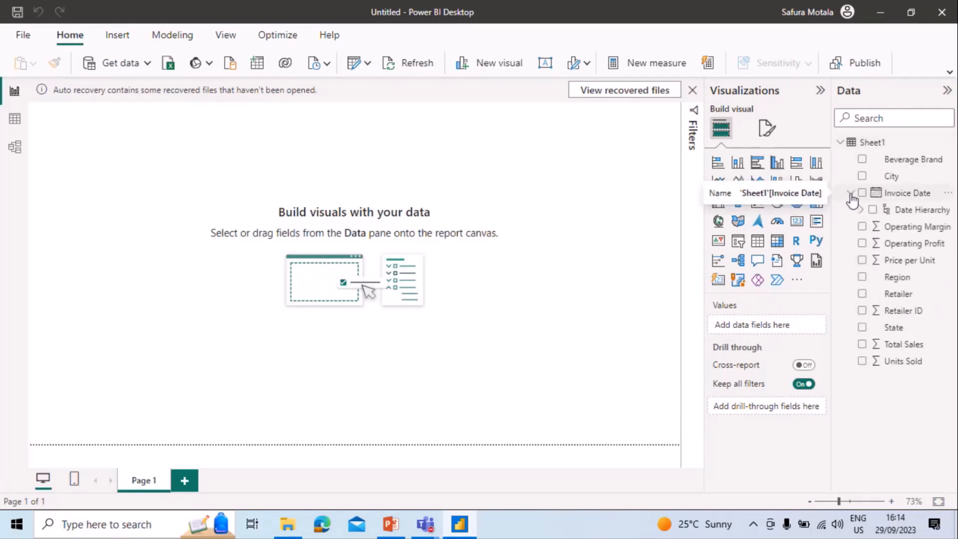
pyautogui.click(862, 210)
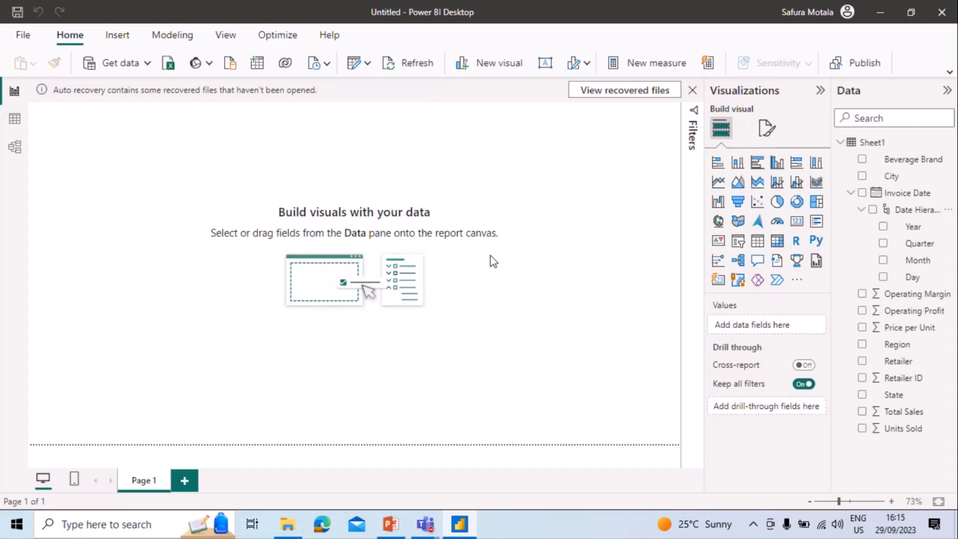
pyautogui.click(738, 246)
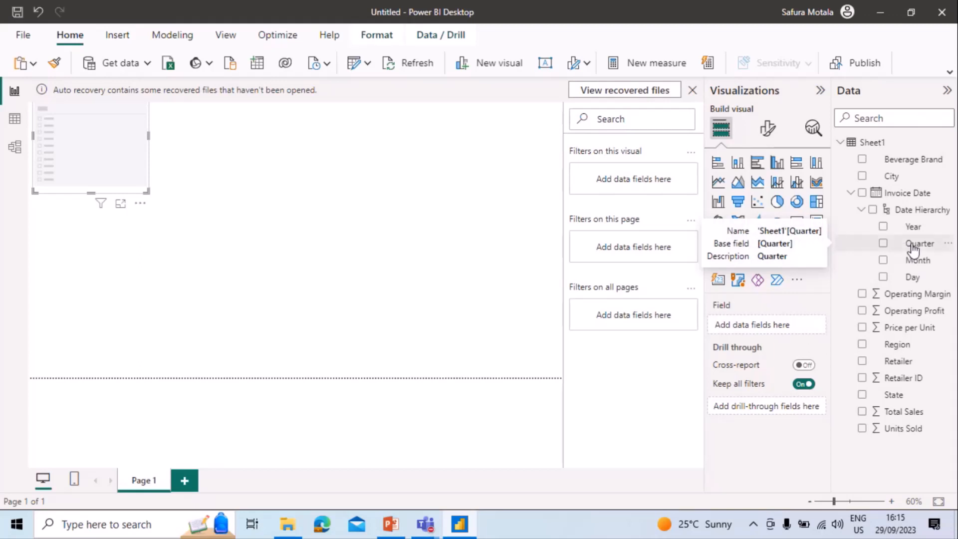
pyautogui.moveTo(913, 248); pyautogui.dragTo(788, 321)
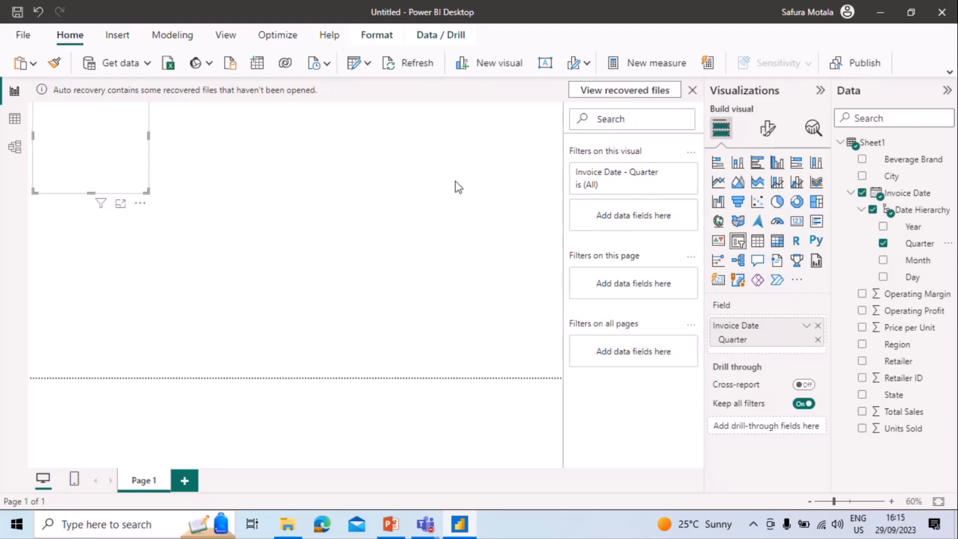
# Dismiss the auto-recovery notice by choosing to remove the recovered files, and collapse the Filters pane.
pyautogui.click(691, 92)
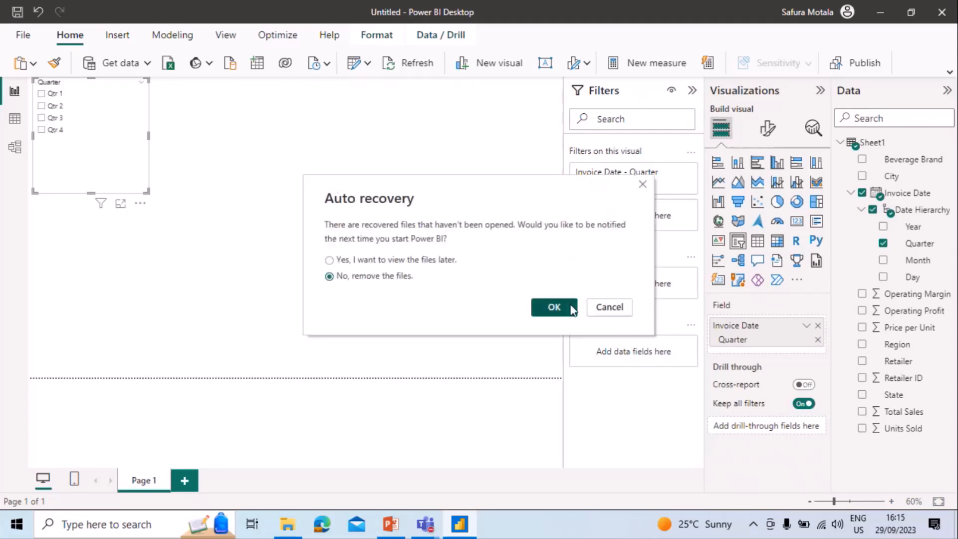
pyautogui.click(571, 309)
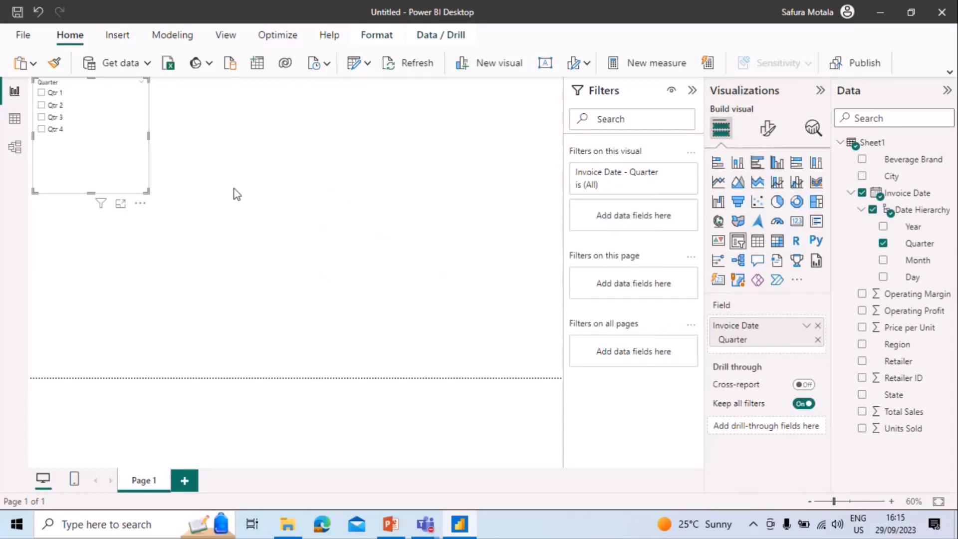
pyautogui.click(691, 90)
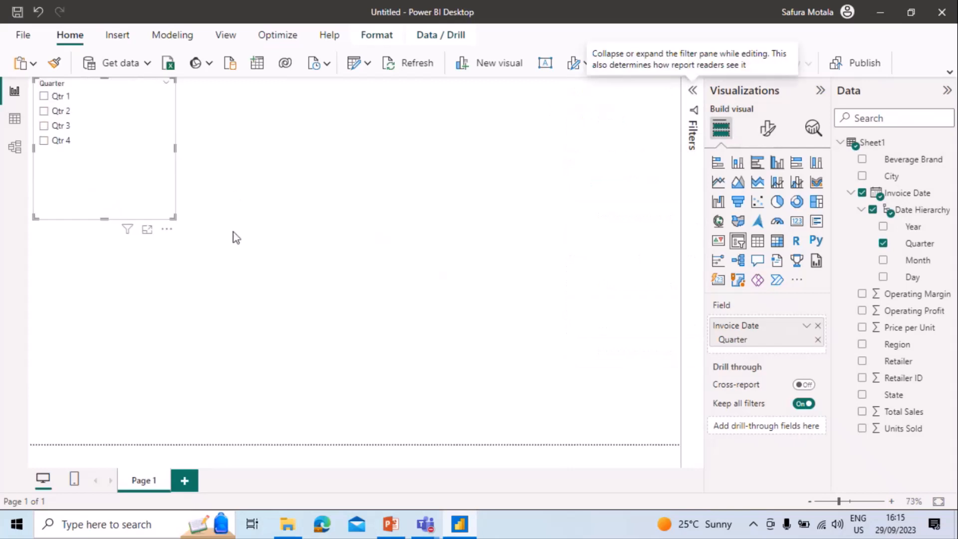
# Give the Quarter slicer a narrow, single-column Tile layout and move it slightly down the canvas.
pyautogui.moveTo(175, 149); pyautogui.dragTo(97, 148)
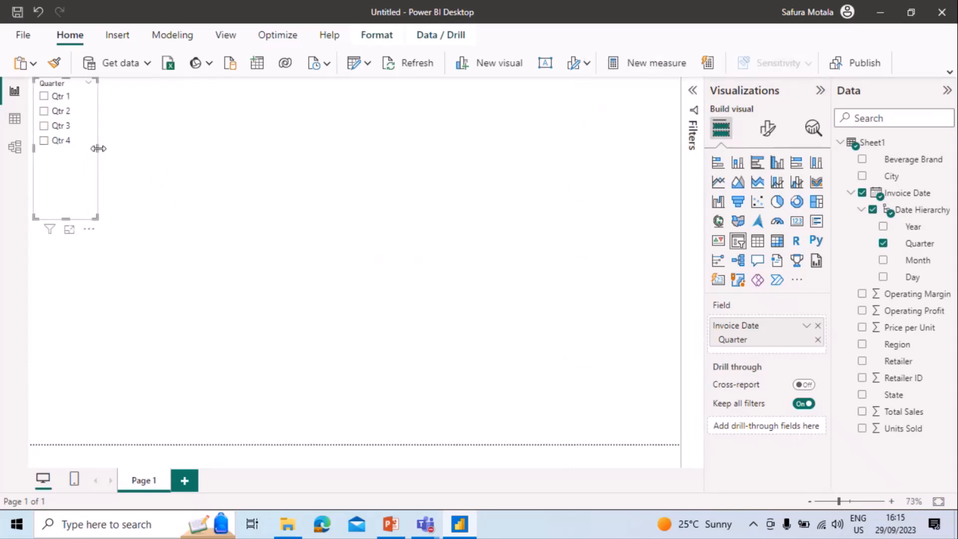
pyautogui.click(767, 128)
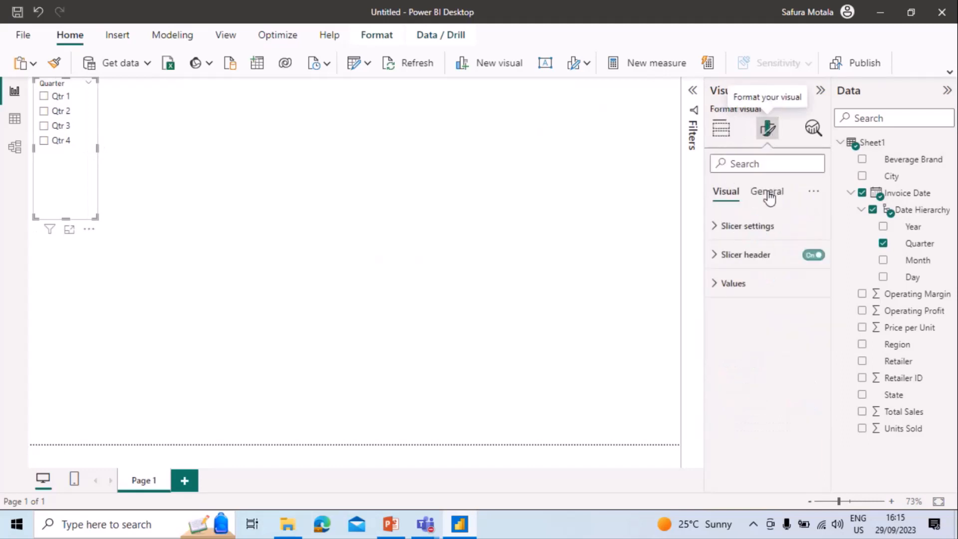
pyautogui.click(765, 219)
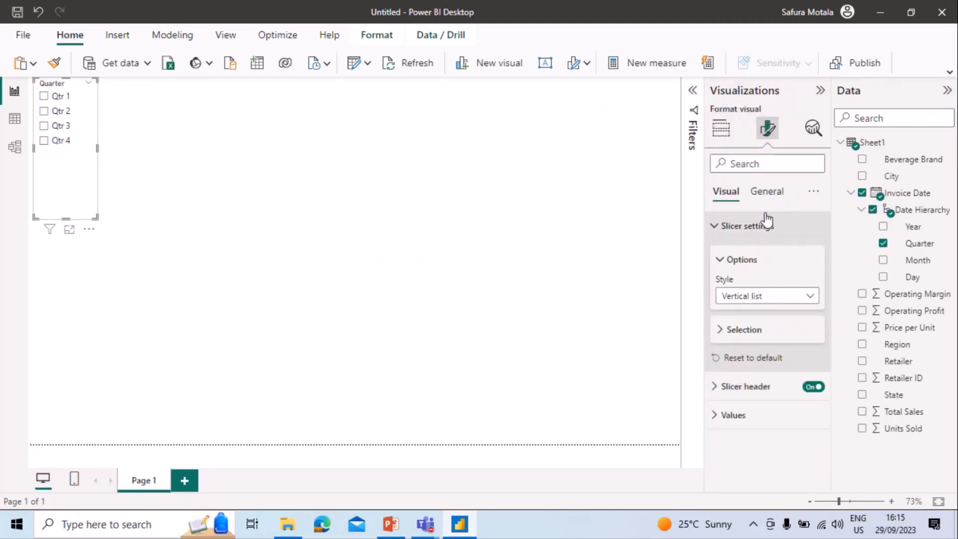
pyautogui.click(803, 299)
pyautogui.click(802, 331)
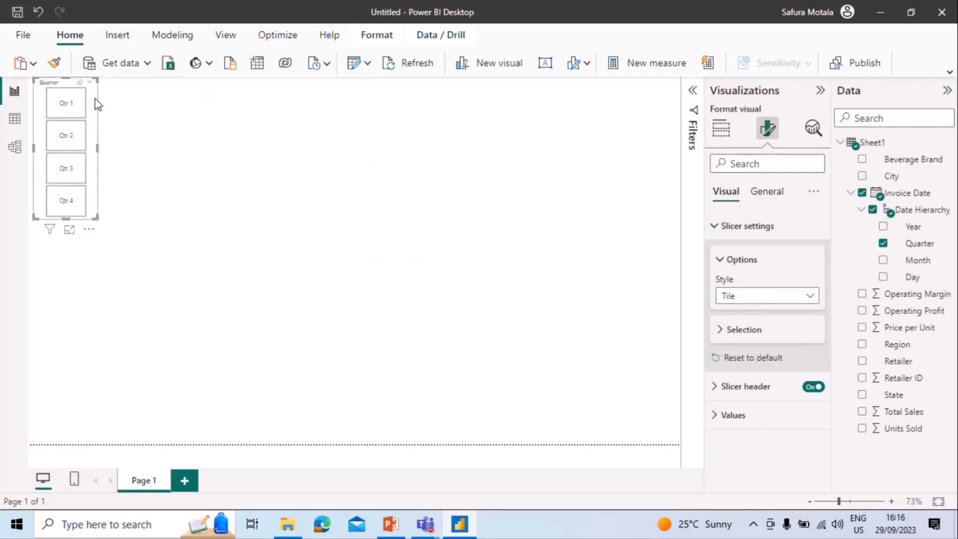
pyautogui.moveTo(95, 99); pyautogui.dragTo(95, 143)
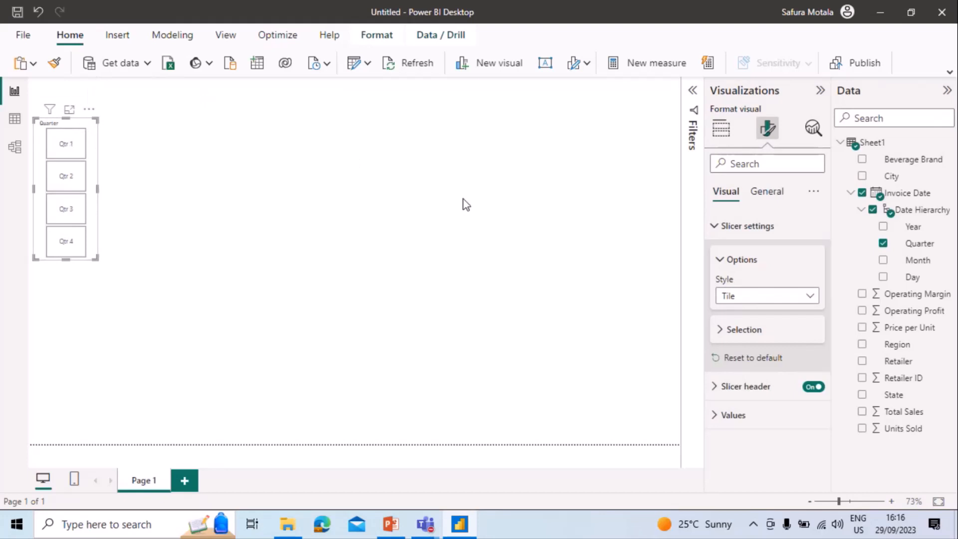
# Add a second slicer based on the Month level of the Invoice Date hierarchy.
pyautogui.click(465, 204)
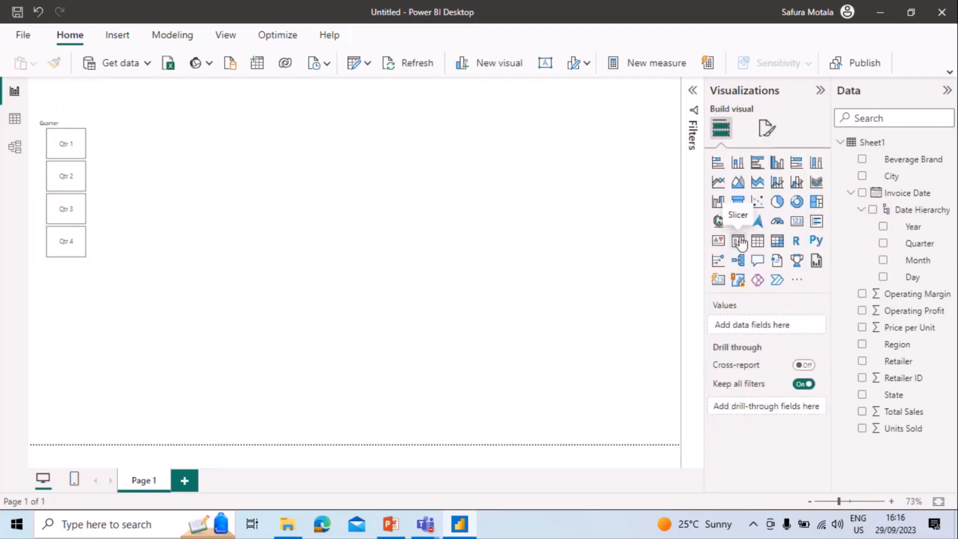
pyautogui.click(738, 242)
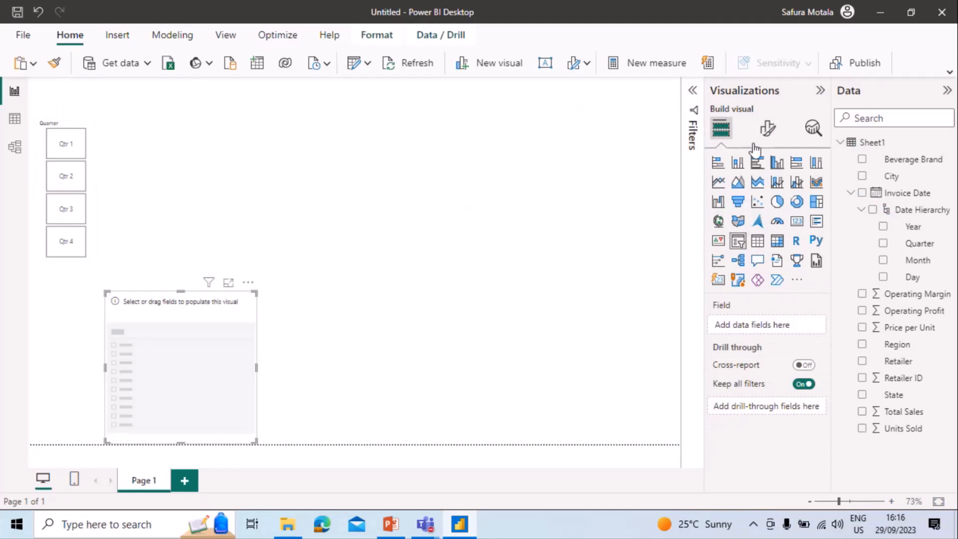
pyautogui.click(929, 265)
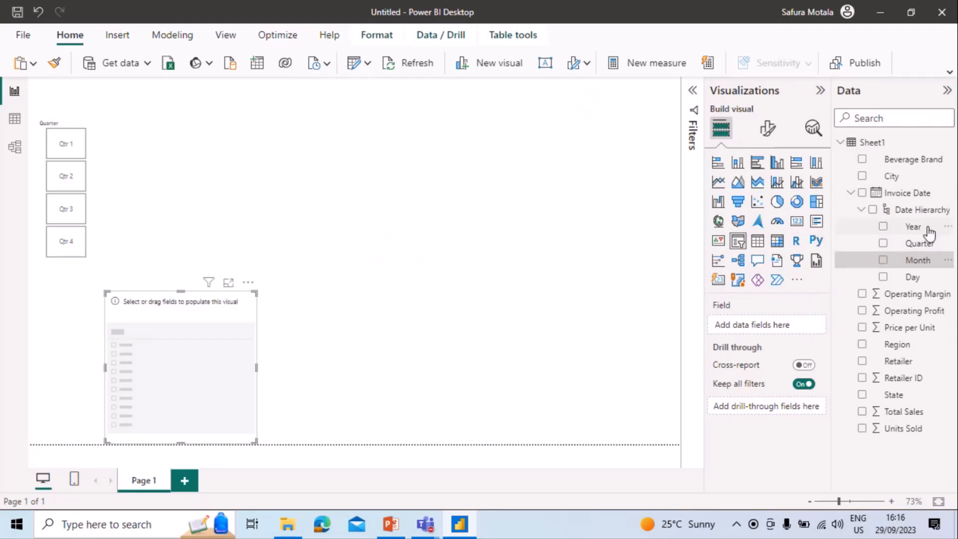
pyautogui.moveTo(926, 260); pyautogui.dragTo(788, 324)
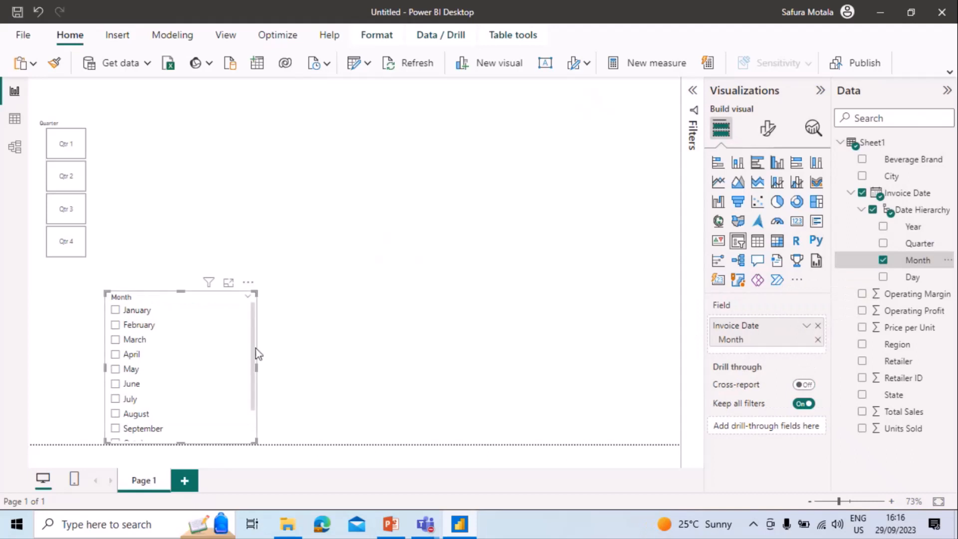
# Give the Month slicer a narrow, single-column Tile layout and place it directly below the Quarter slicer.
pyautogui.click(768, 134)
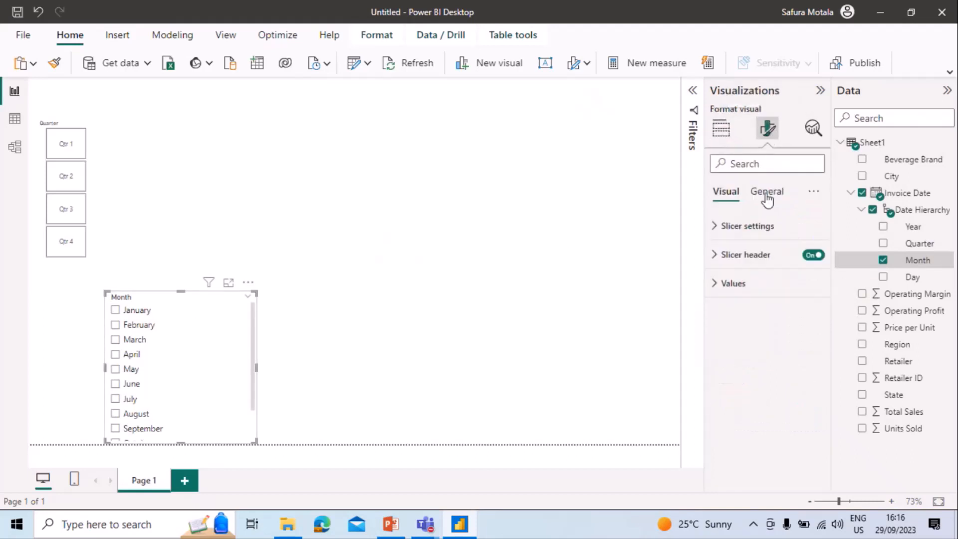
pyautogui.click(771, 224)
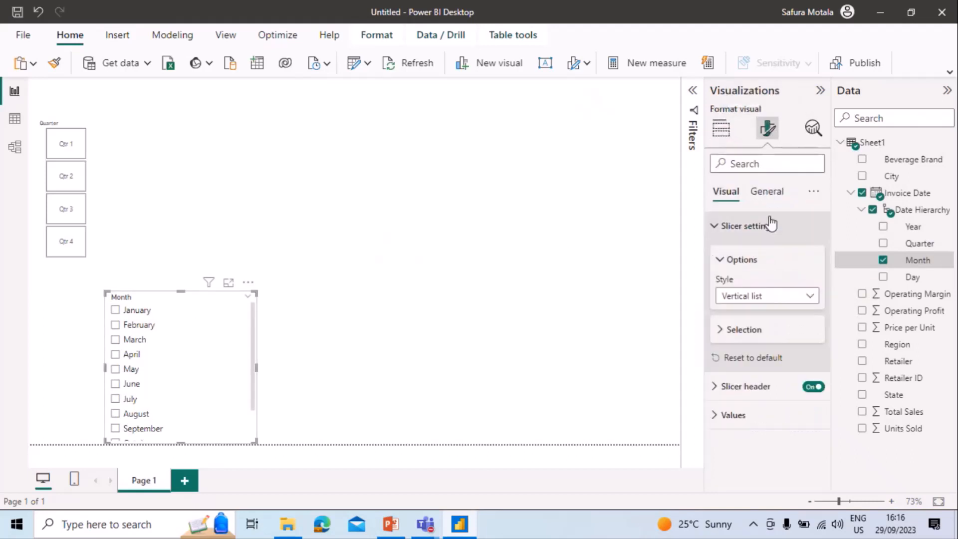
pyautogui.click(808, 297)
pyautogui.click(749, 329)
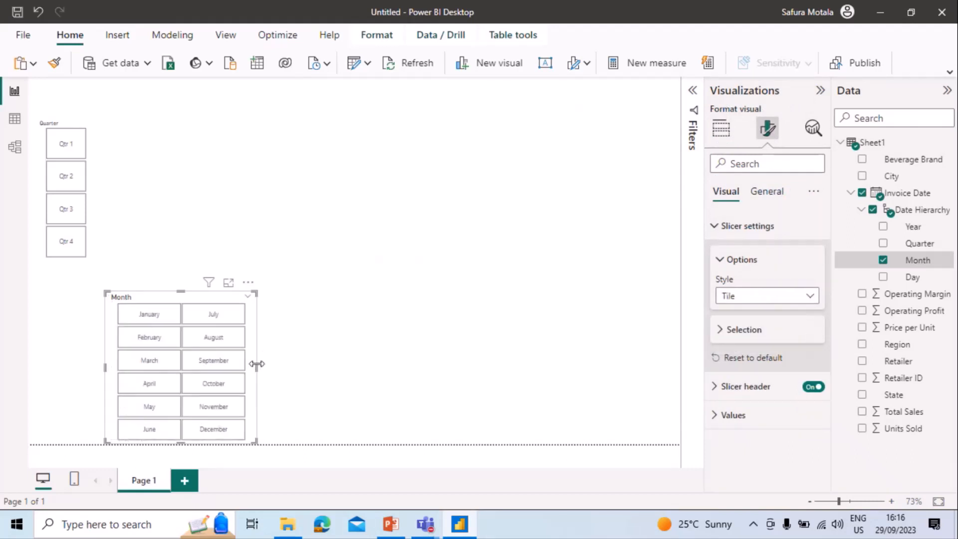
pyautogui.moveTo(257, 367); pyautogui.dragTo(175, 368)
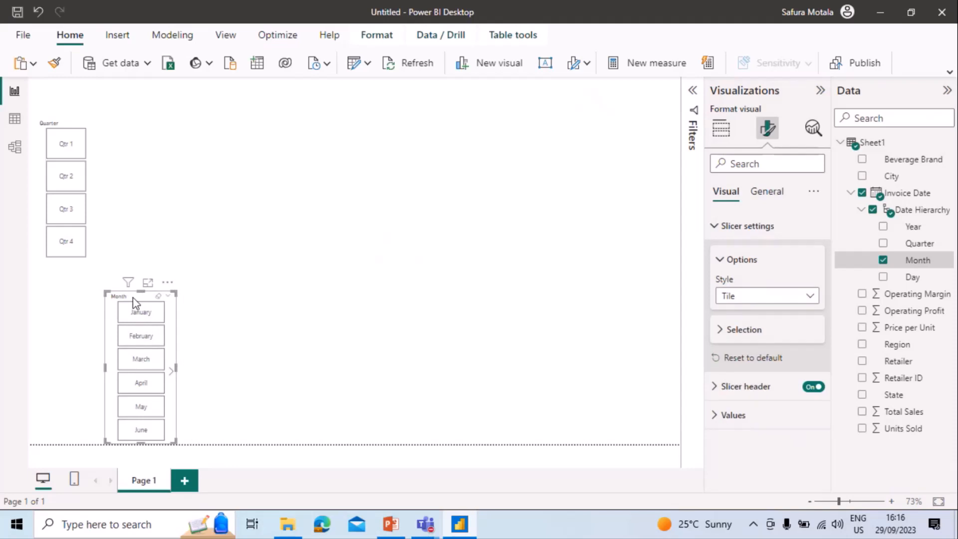
pyautogui.moveTo(132, 297); pyautogui.dragTo(58, 280)
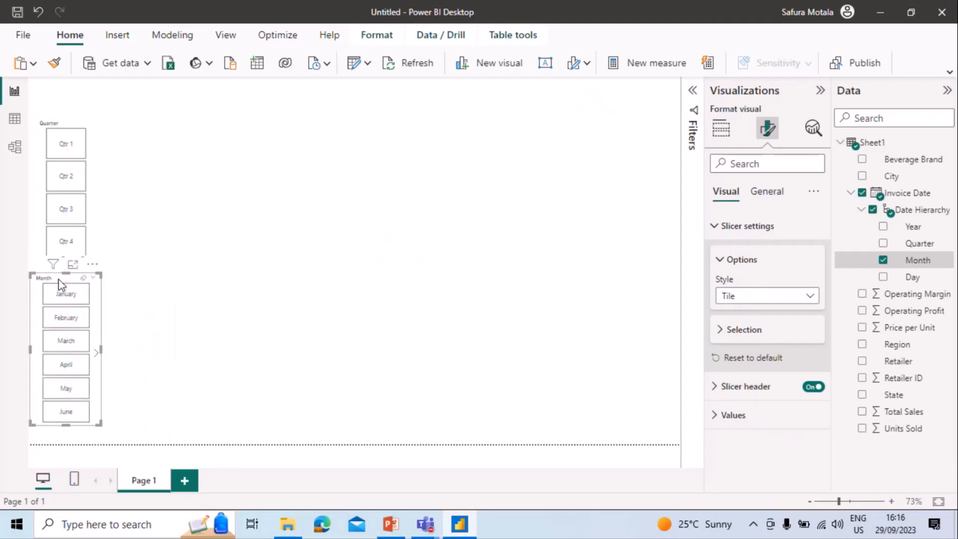
# Add a Region slicer in Tile style and place it in the upper-right corner of the report canvas.
pyautogui.click(177, 285)
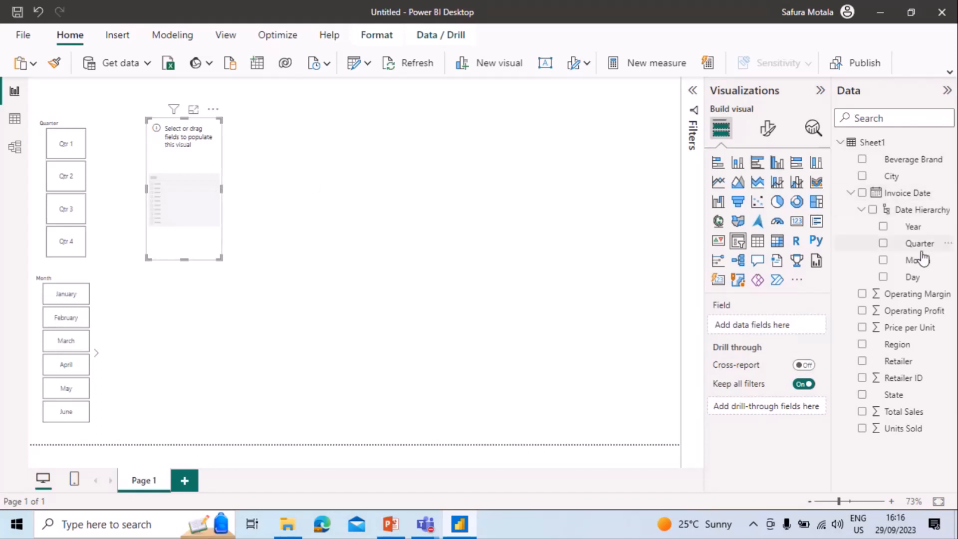
pyautogui.click(862, 345)
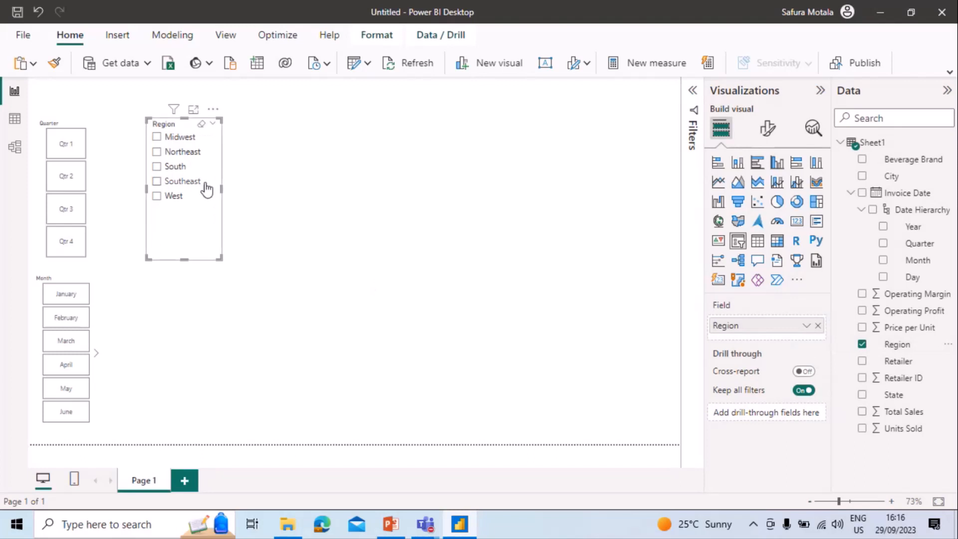
pyautogui.click(768, 129)
pyautogui.click(772, 226)
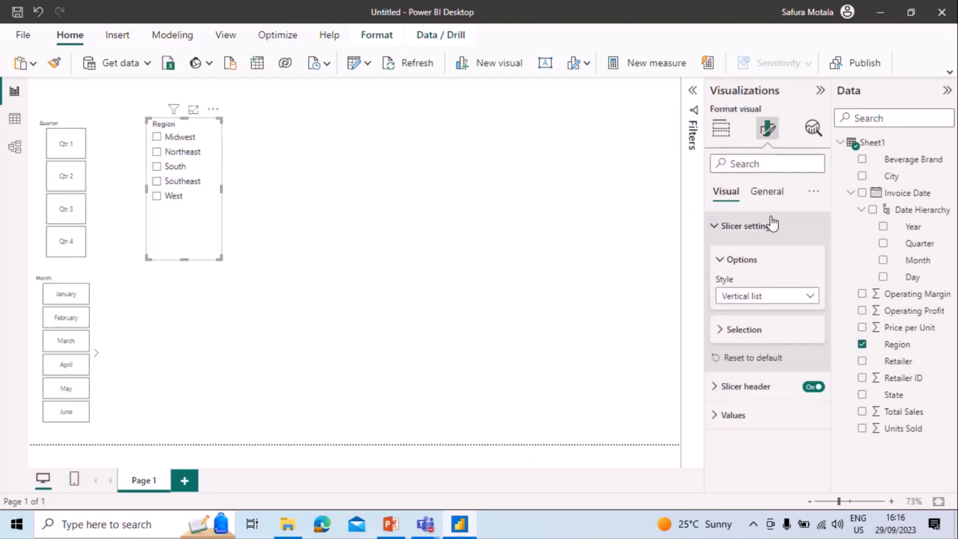
pyautogui.click(809, 296)
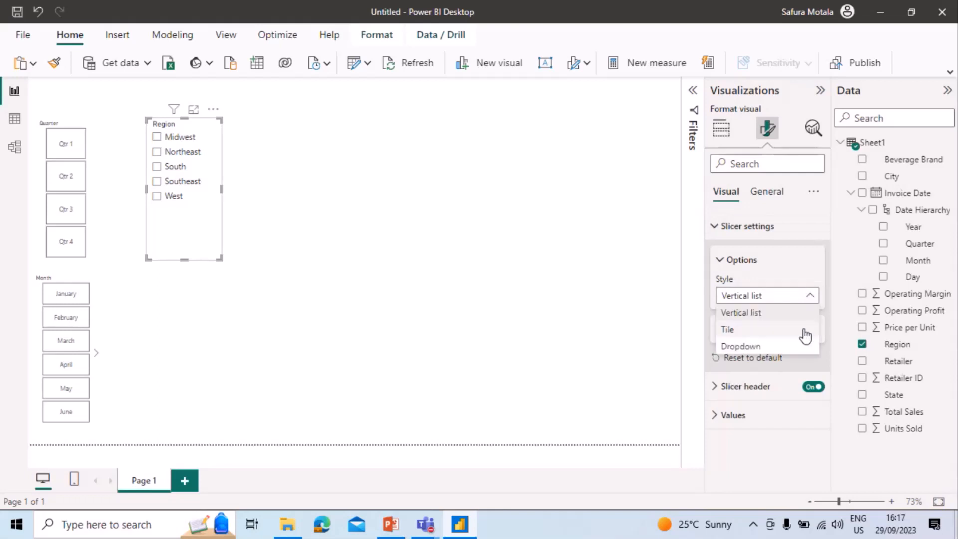
pyautogui.click(805, 335)
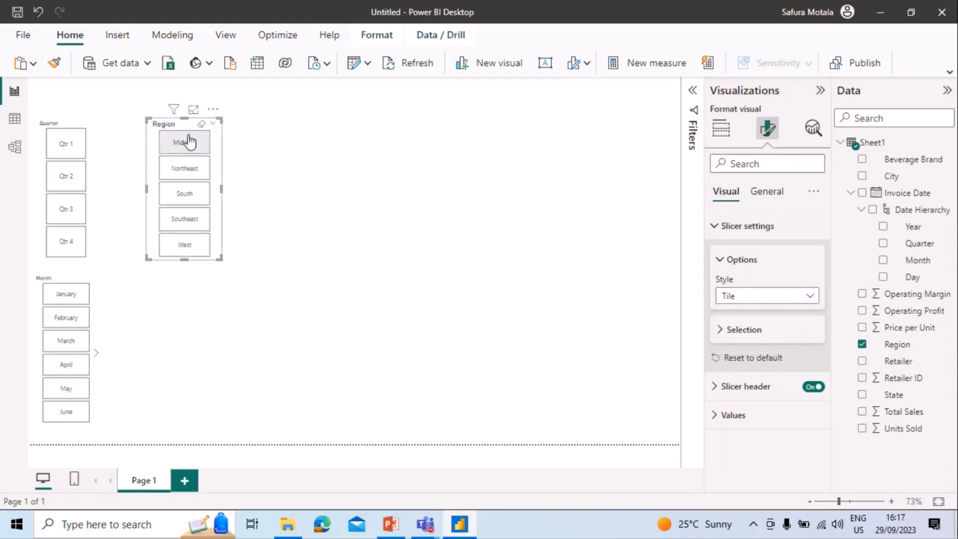
pyautogui.moveTo(186, 128); pyautogui.dragTo(644, 91)
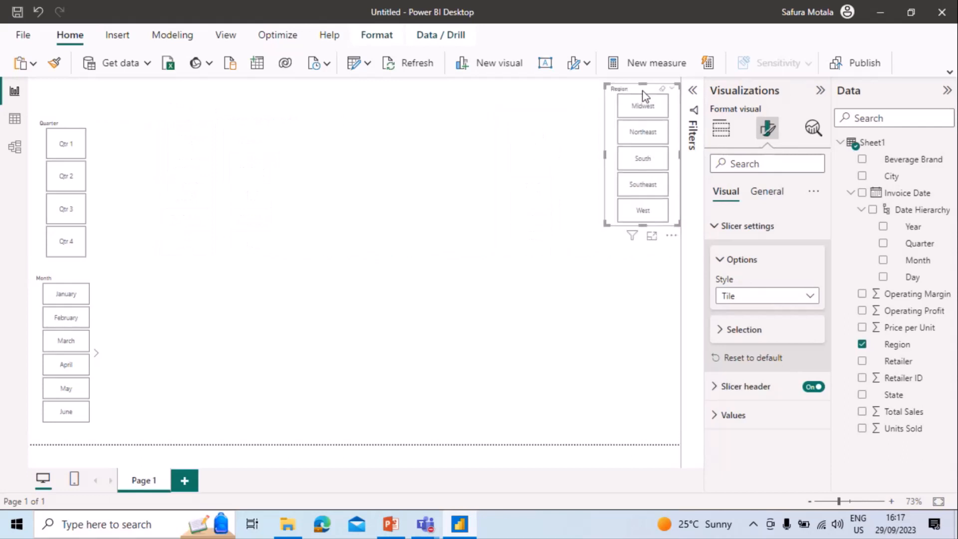
# Add a new slicer to the report canvas based on the Beverage Brand field.
pyautogui.click(482, 209)
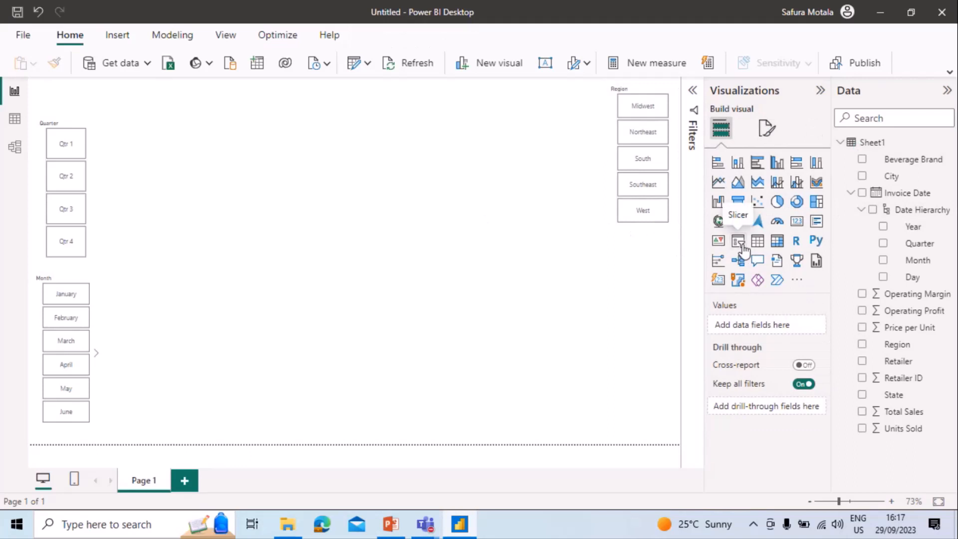
pyautogui.click(740, 242)
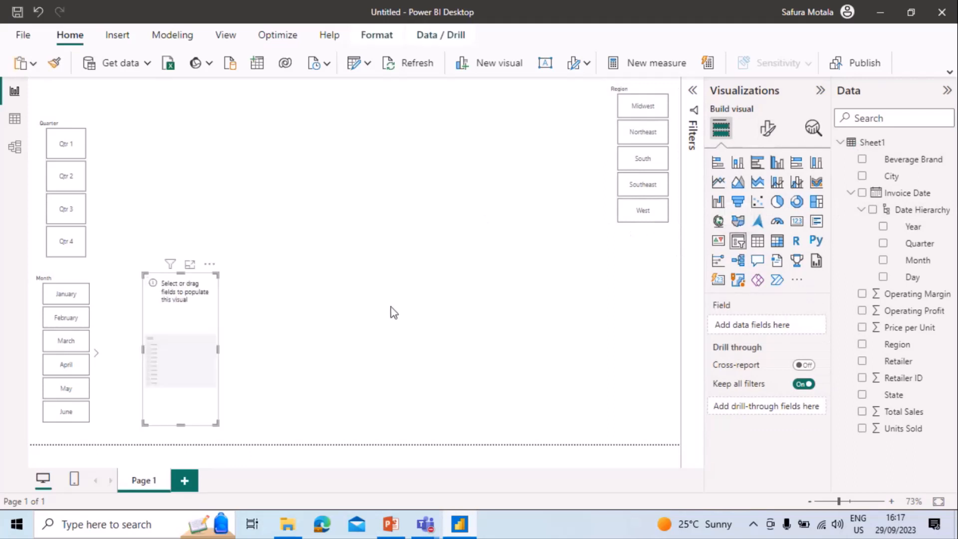
pyautogui.click(915, 162)
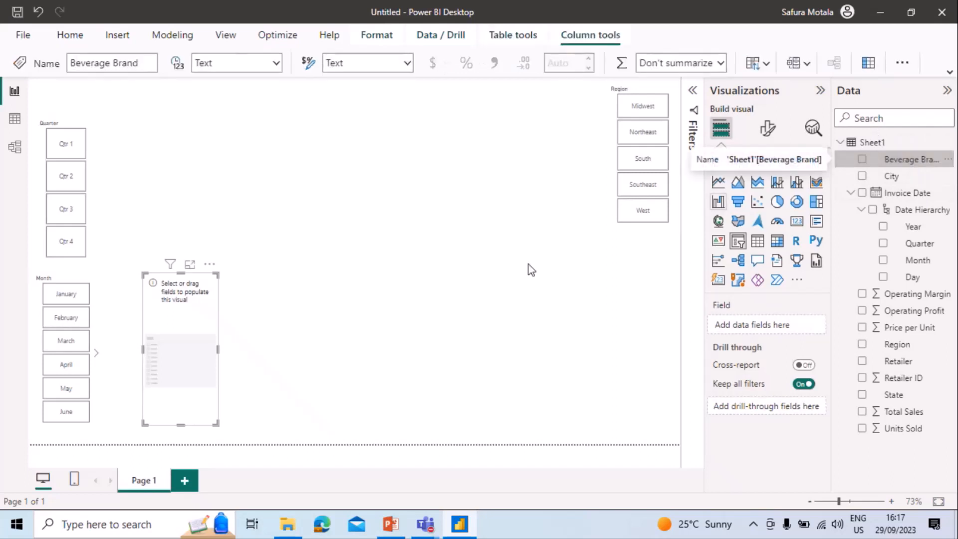
pyautogui.click(863, 160)
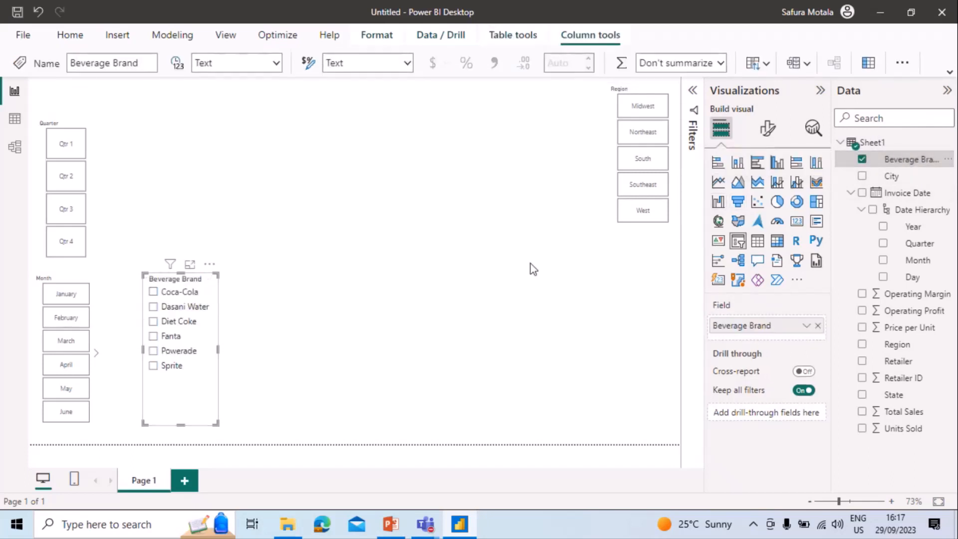
# Give the Beverage Brand slicer the Dropdown style, shorten it and place it directly below the Region slicer.
pyautogui.click(767, 129)
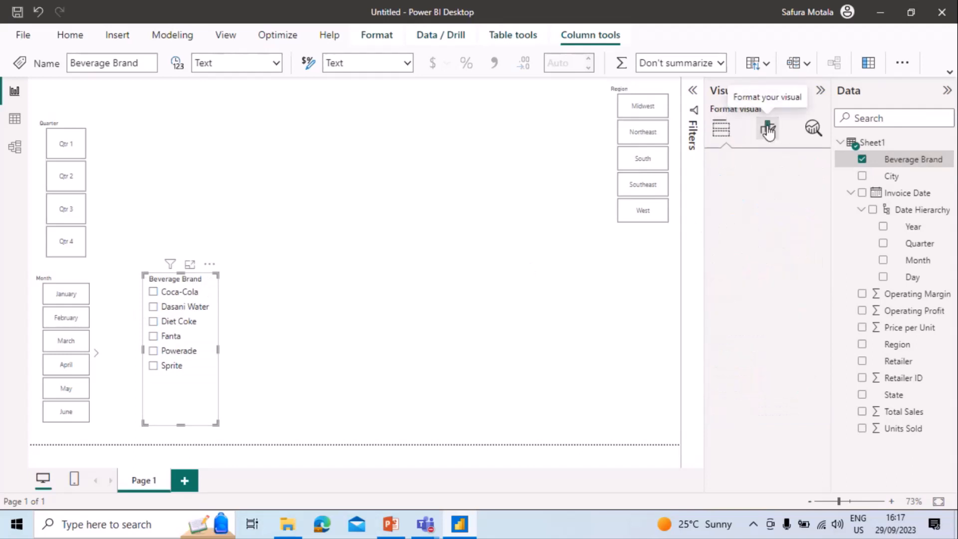
pyautogui.click(748, 226)
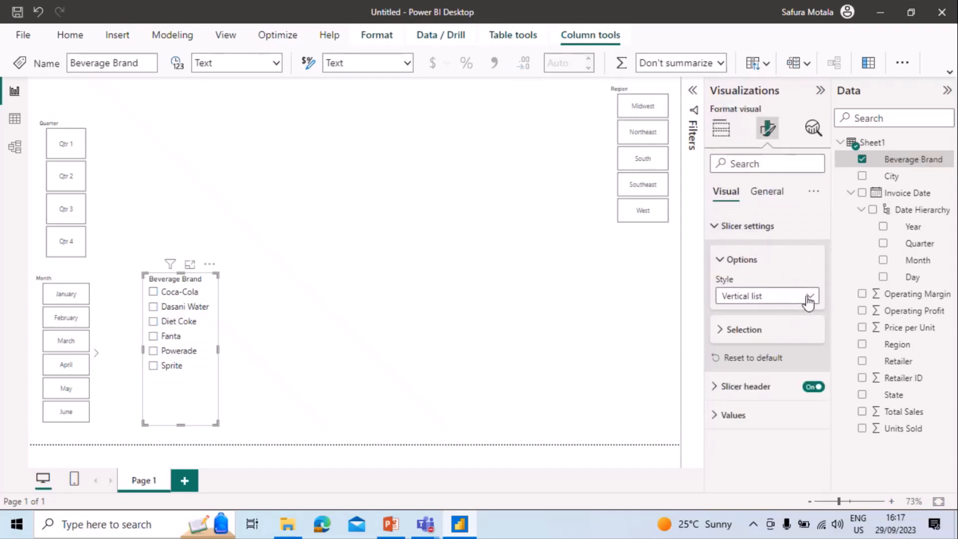
pyautogui.click(808, 298)
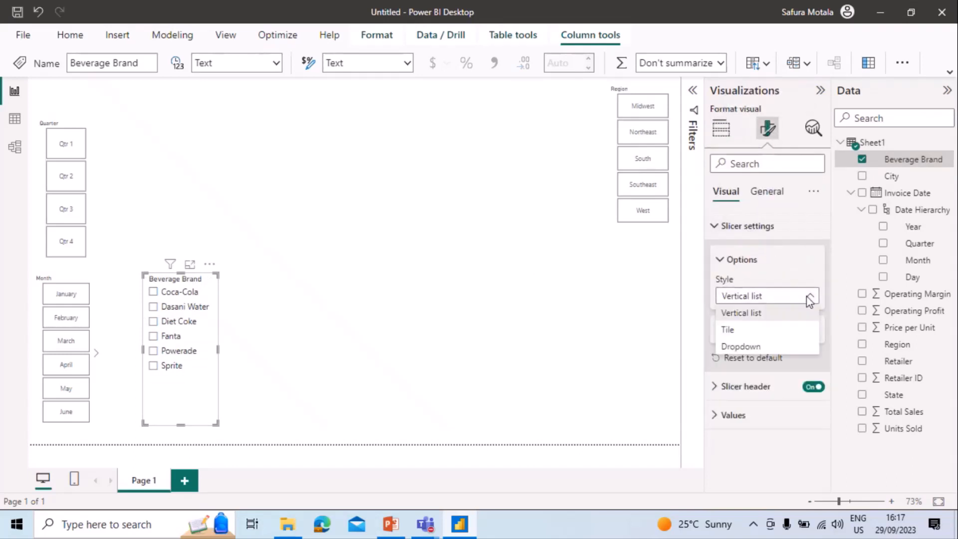
pyautogui.click(813, 345)
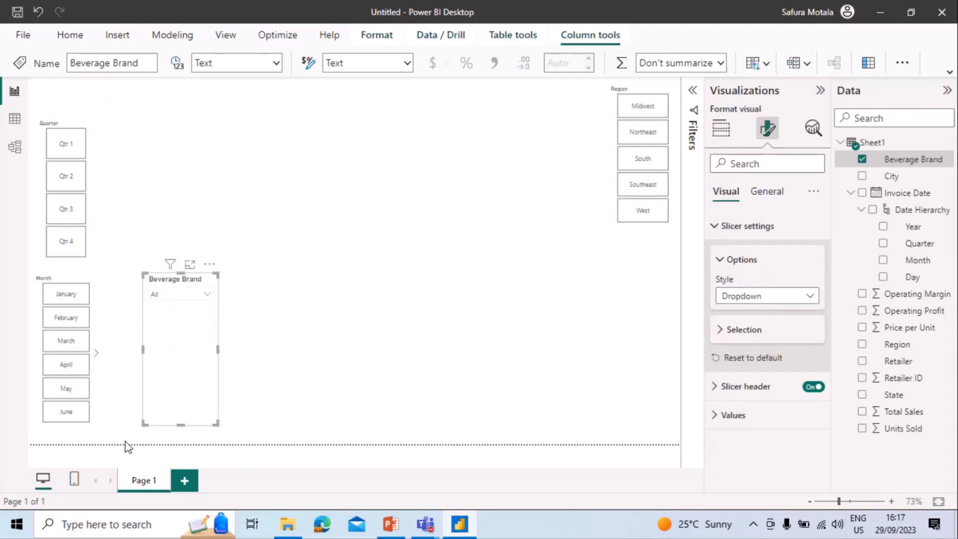
pyautogui.moveTo(181, 424); pyautogui.dragTo(180, 322)
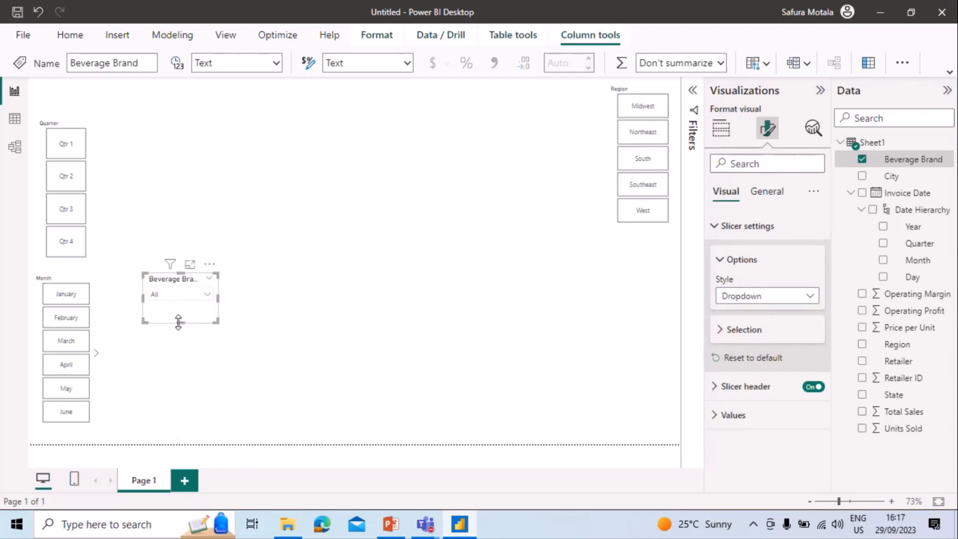
pyautogui.moveTo(178, 279); pyautogui.dragTo(641, 249)
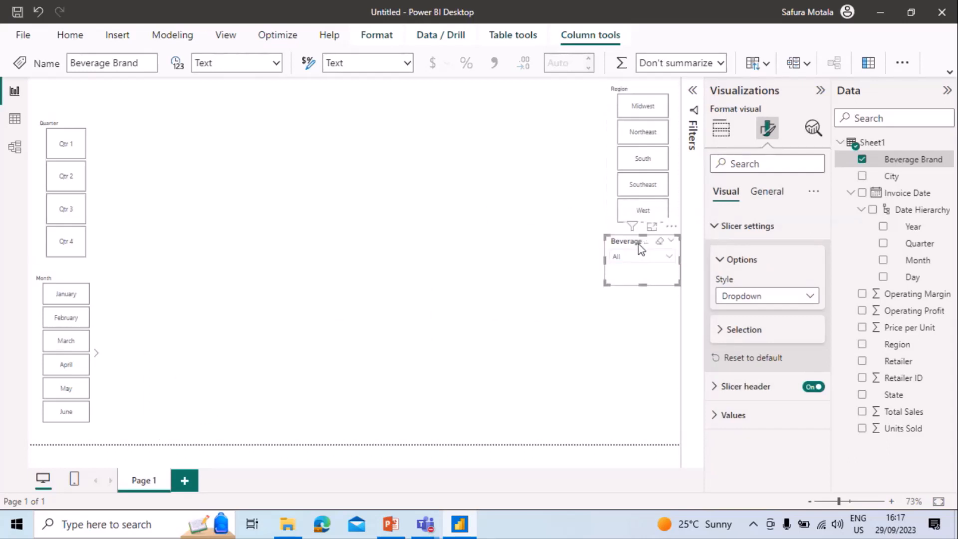
# Add another slicer based on the Retailer field.
pyautogui.click(524, 294)
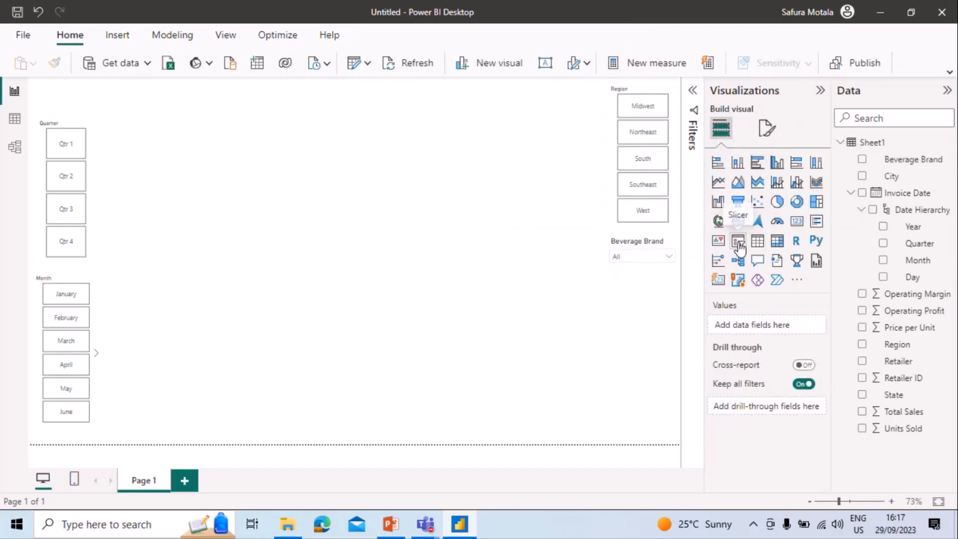
pyautogui.click(738, 242)
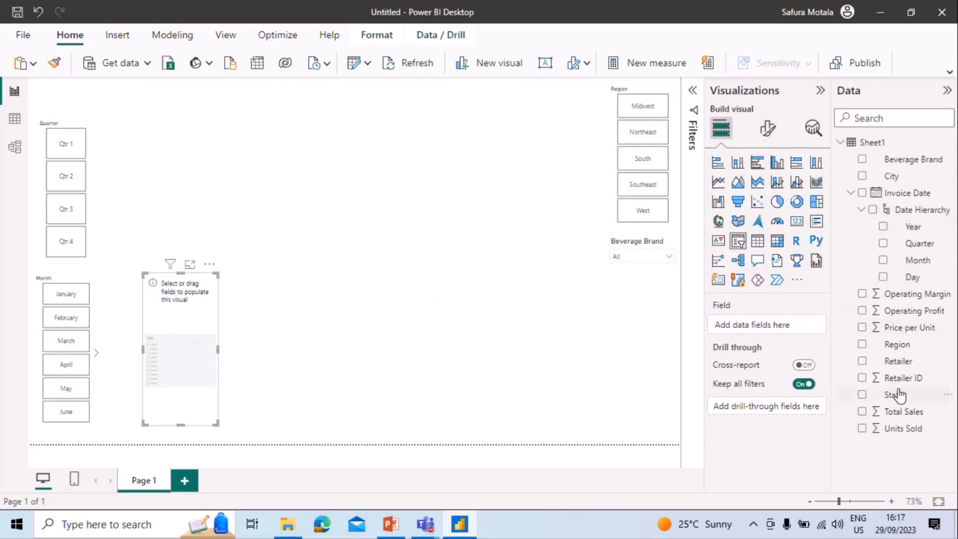
pyautogui.click(896, 363)
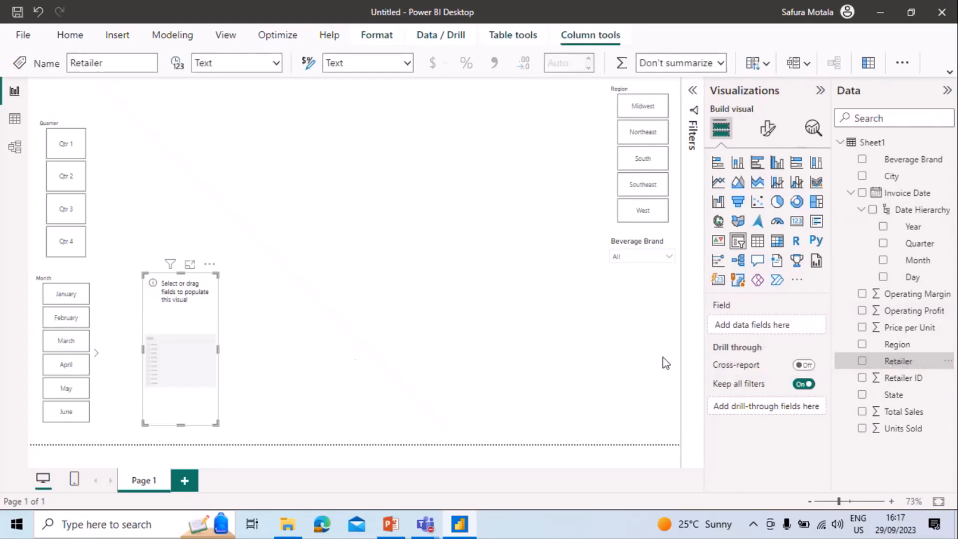
pyautogui.click(862, 362)
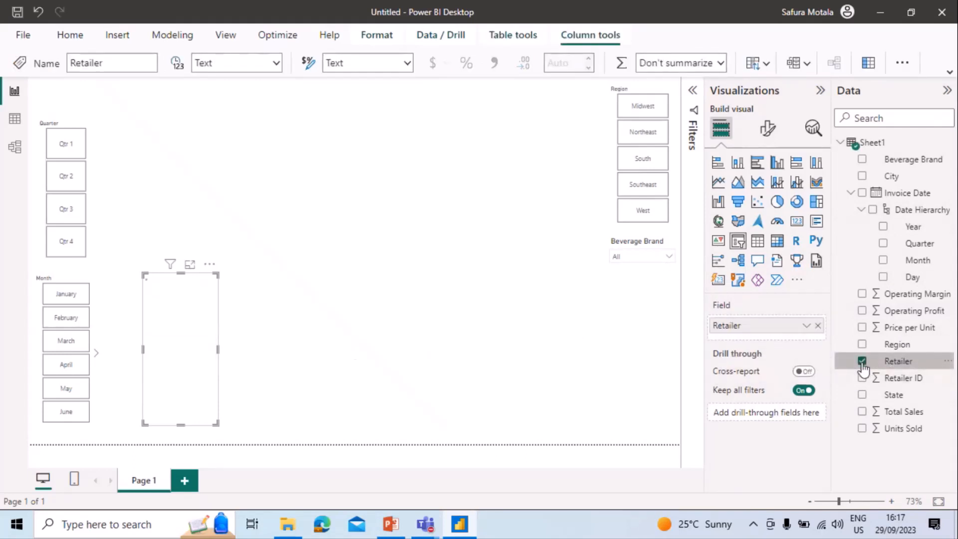
# Give the Retailer slicer the Tile style and place it below the Beverage Brand slicer.
pyautogui.click(767, 131)
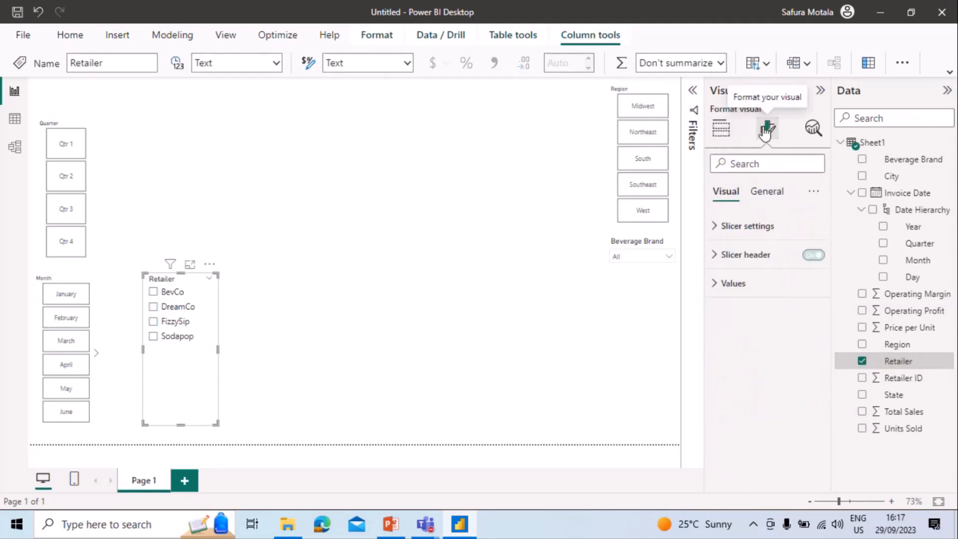
pyautogui.click(750, 246)
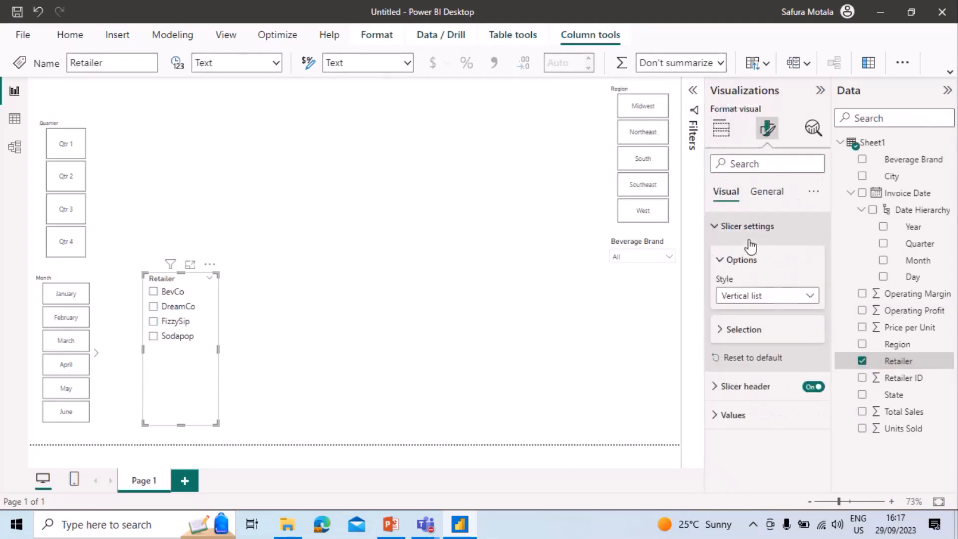
pyautogui.click(809, 295)
pyautogui.click(805, 330)
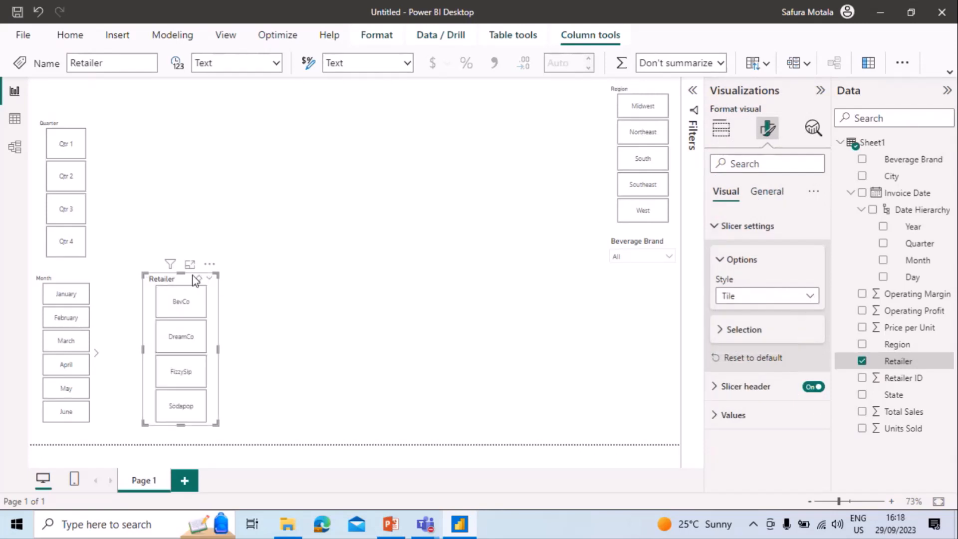
pyautogui.moveTo(189, 287); pyautogui.dragTo(663, 276)
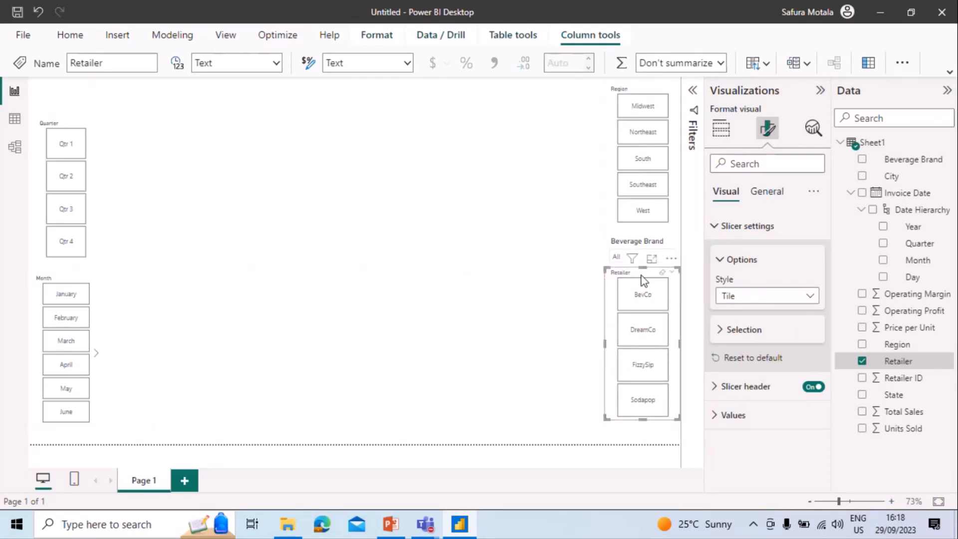
# Set the page's canvas background to dark blue with 9% transparency.
pyautogui.click(537, 243)
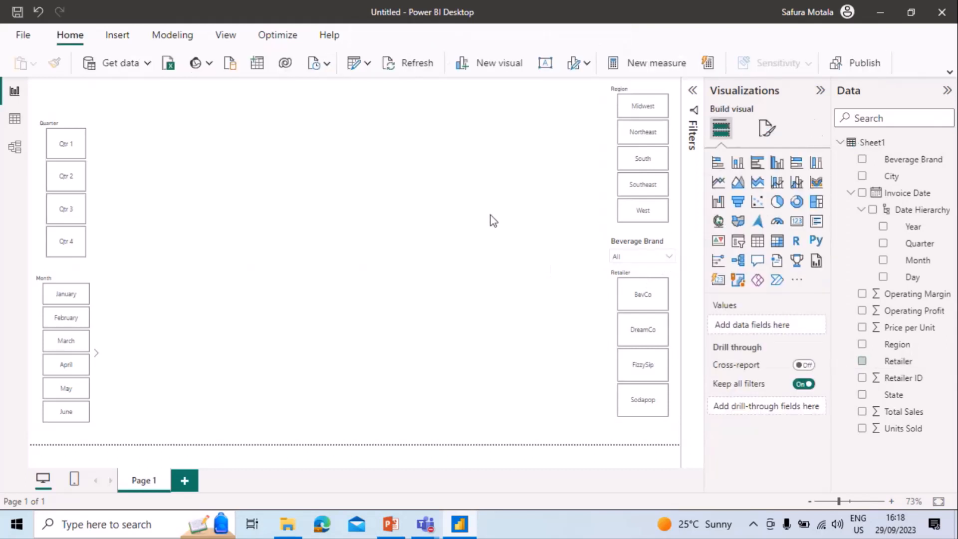
pyautogui.click(766, 129)
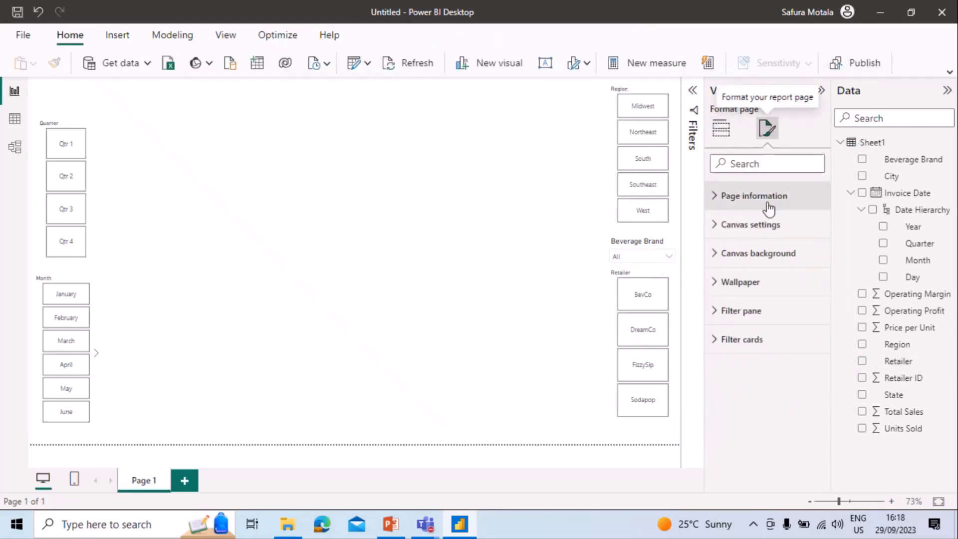
pyautogui.click(722, 255)
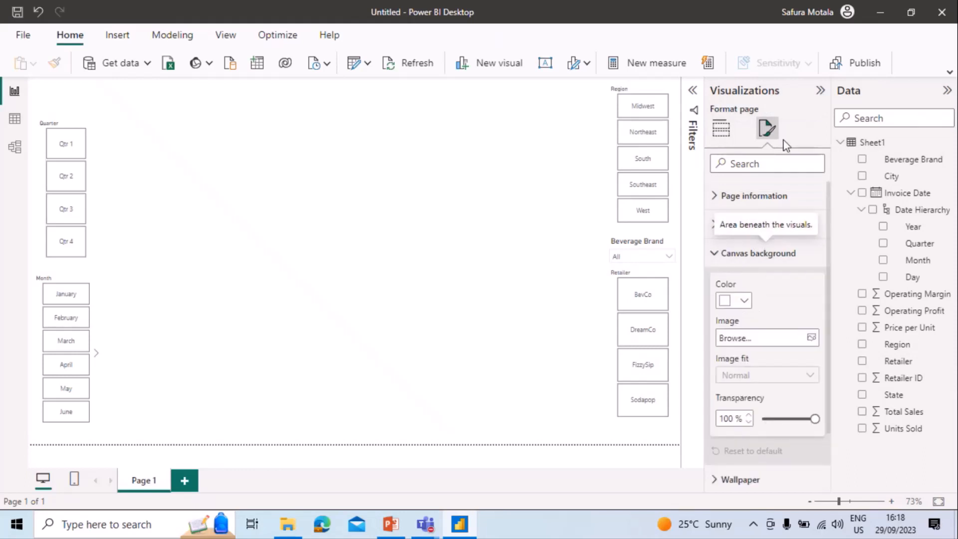
pyautogui.click(746, 301)
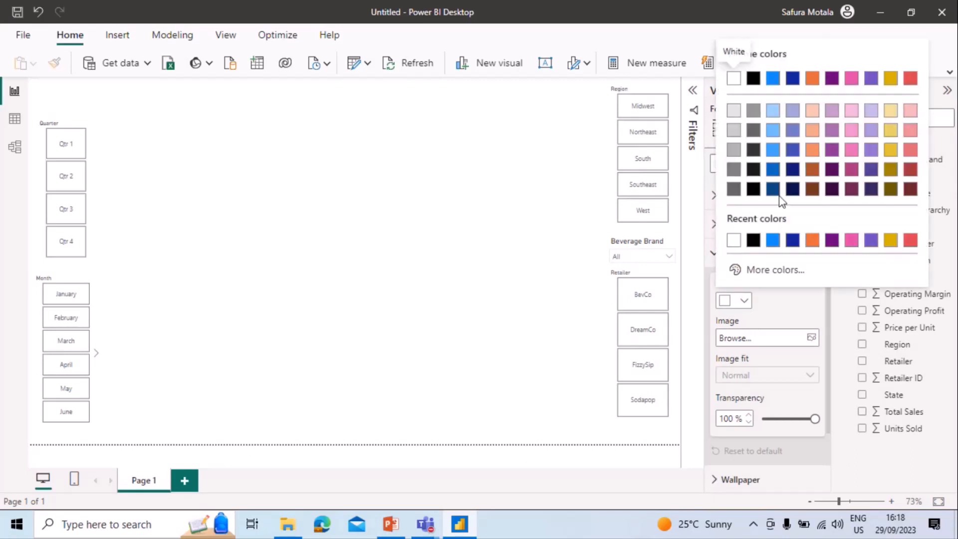
pyautogui.click(793, 169)
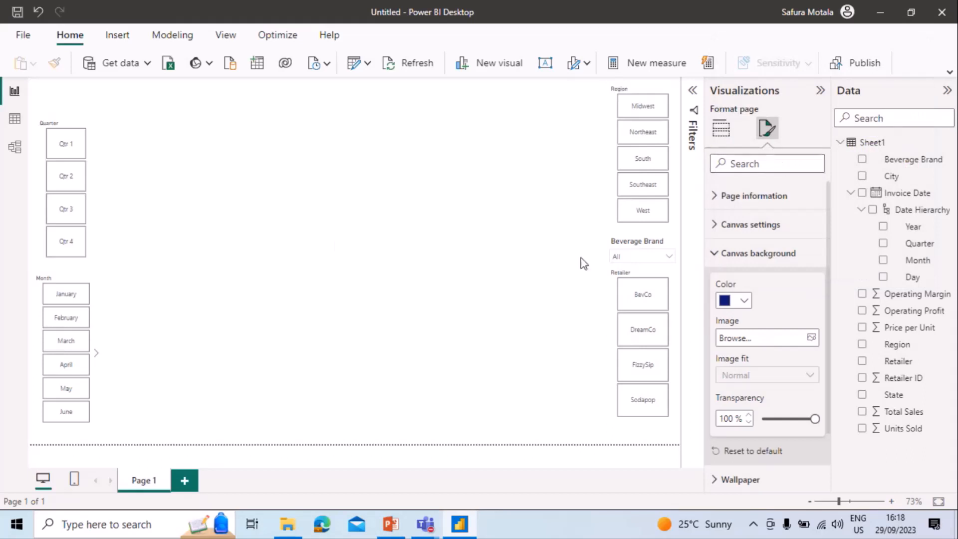
pyautogui.moveTo(769, 420); pyautogui.dragTo(762, 419)
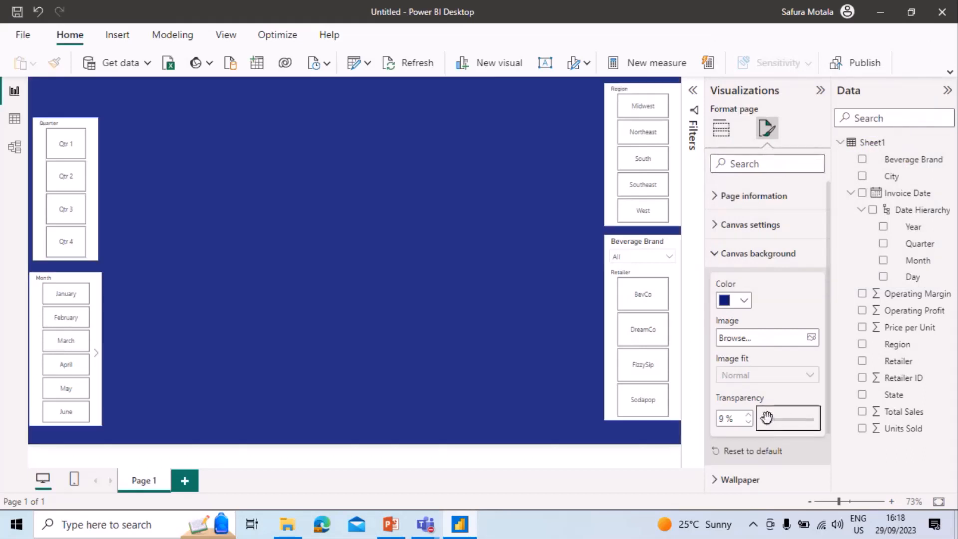
pyautogui.click(462, 311)
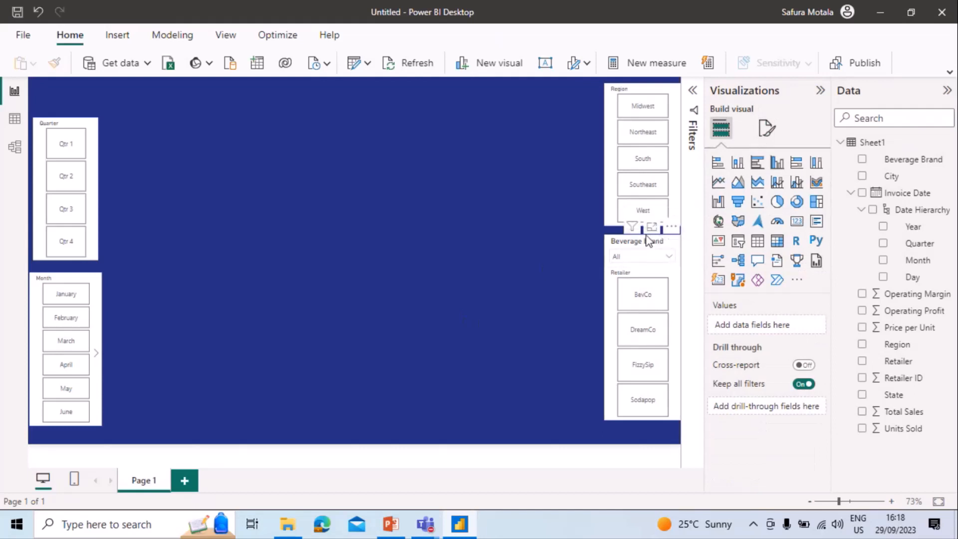
# Move the Retailer slicer slightly down so it no longer overlaps the Beverage Brand slicer.
pyautogui.click(648, 240)
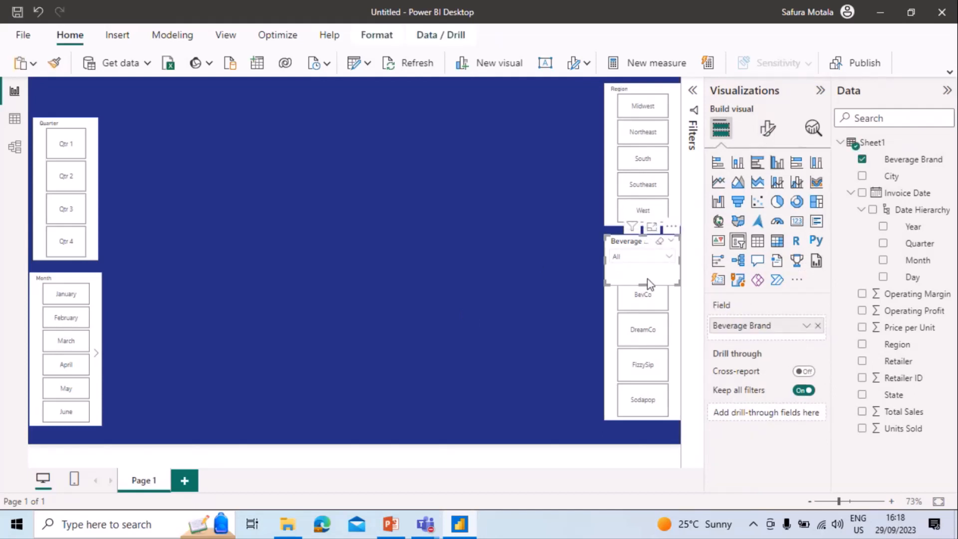
pyautogui.click(677, 327)
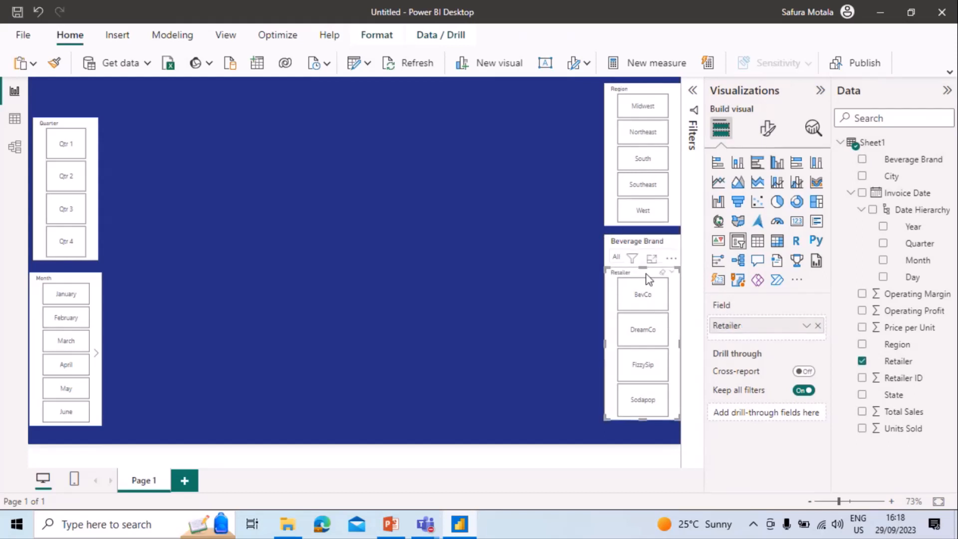
pyautogui.moveTo(648, 278); pyautogui.dragTo(646, 297)
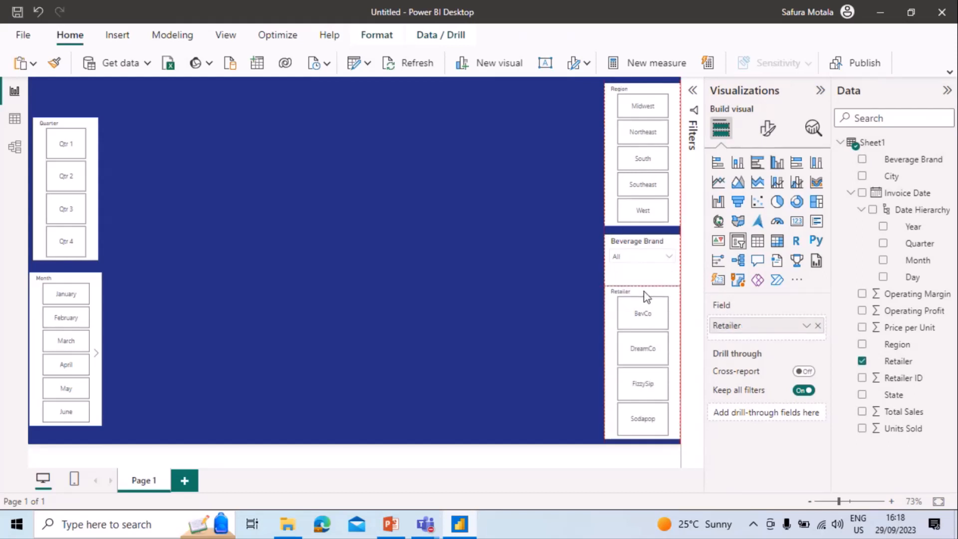
# Add a Total Sales card, reduce its height, widen it and place it at the canvas's top edge beside the Quarter slicer.
pyautogui.click(453, 310)
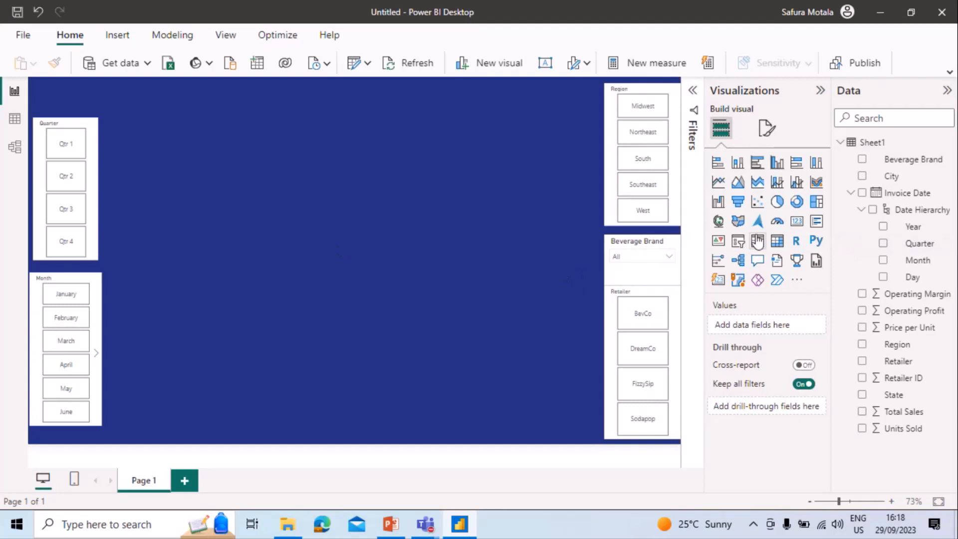
pyautogui.click(797, 222)
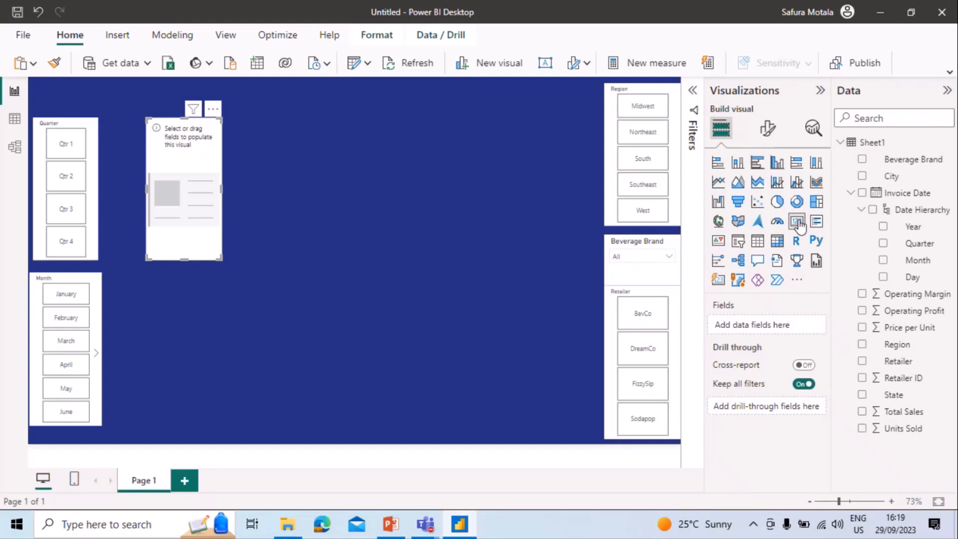
pyautogui.click(906, 415)
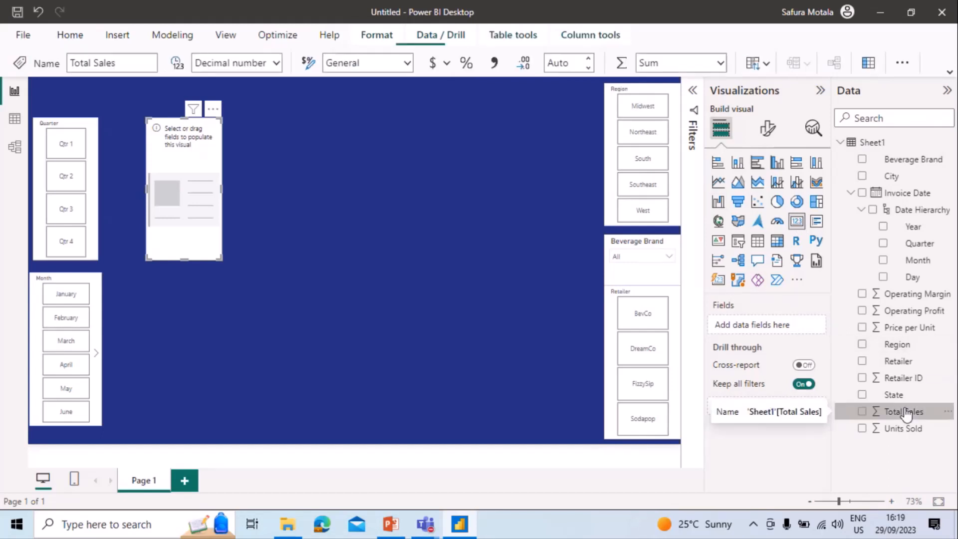
pyautogui.click(862, 412)
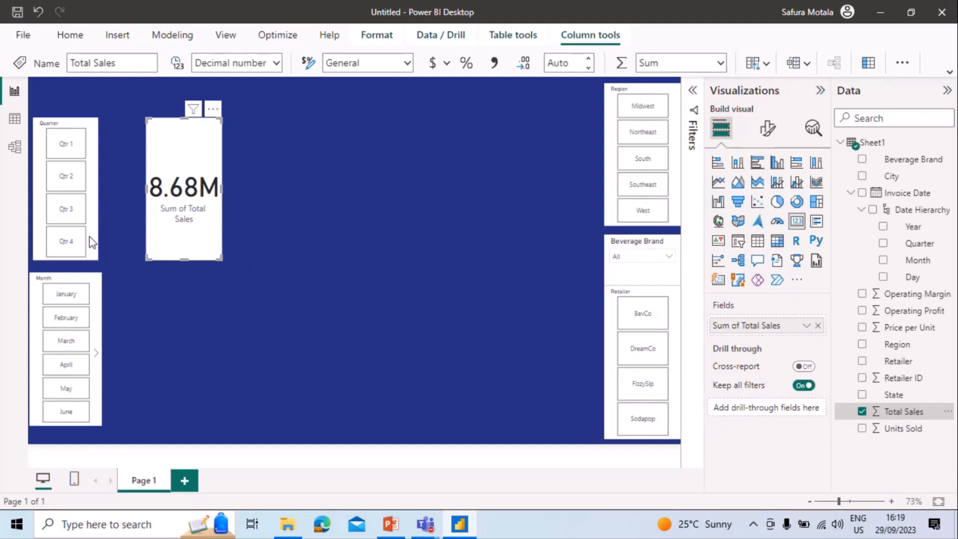
pyautogui.moveTo(184, 259); pyautogui.dragTo(193, 179)
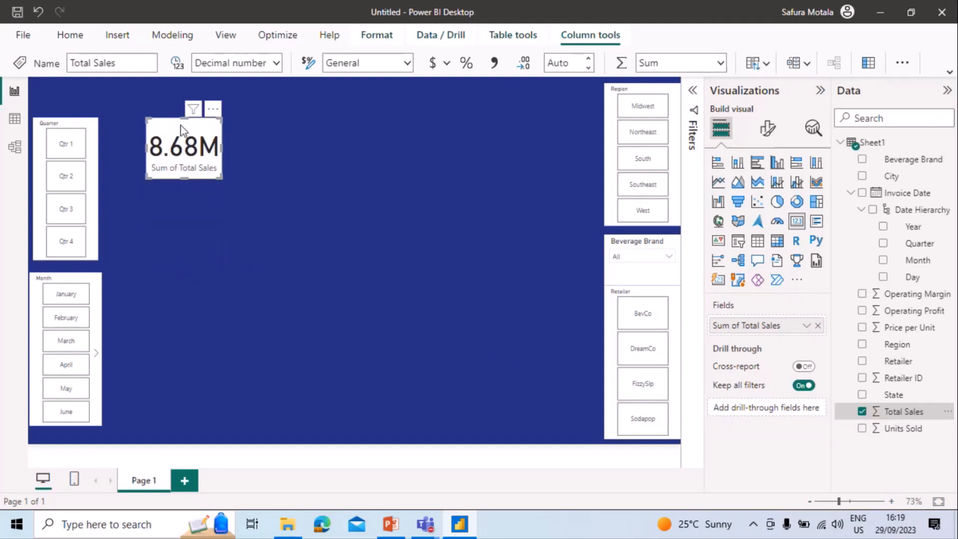
pyautogui.moveTo(179, 127); pyautogui.dragTo(228, 121)
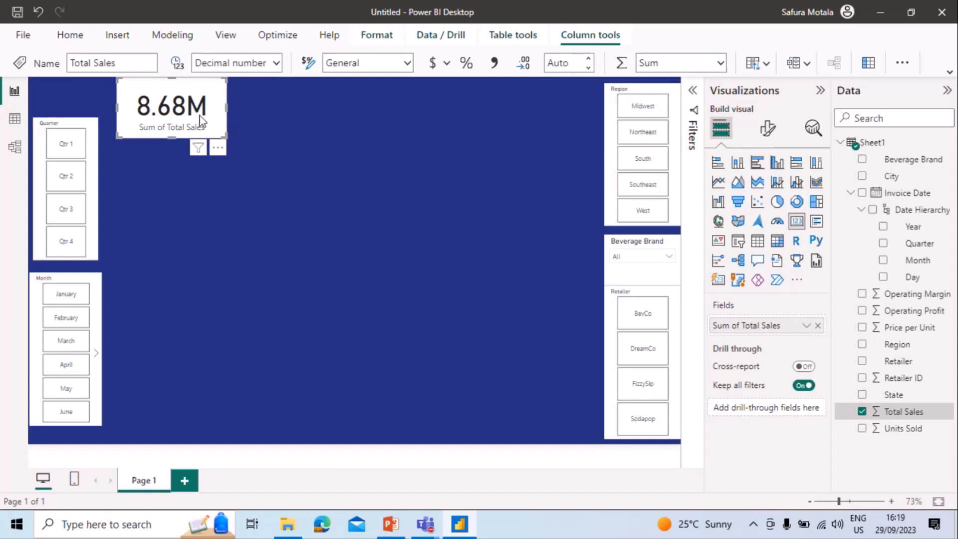
# Duplicate the Total Sales card three times and line the four cards up in a row along the canvas's top edge.
pyautogui.moveTo(200, 121); pyautogui.dragTo(523, 103)
pyautogui.click(169, 129)
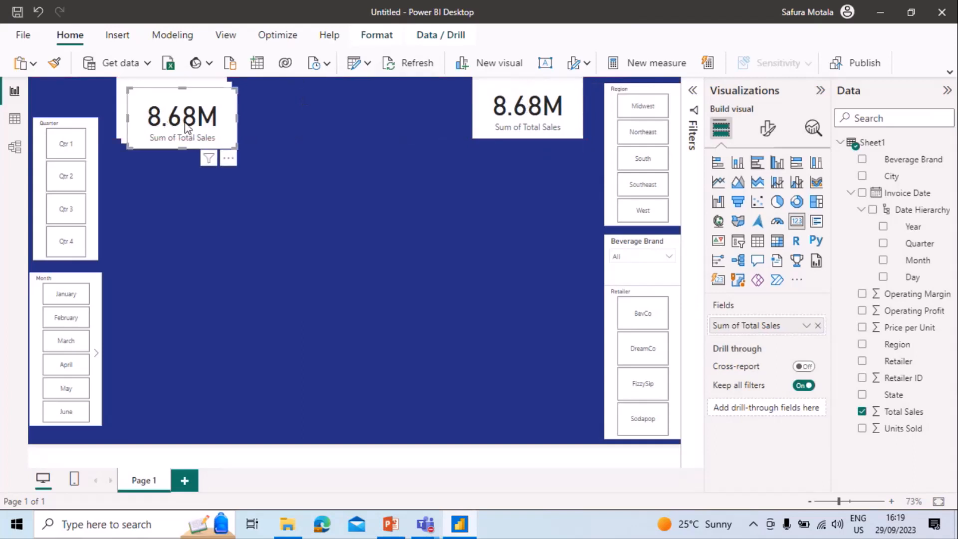
pyautogui.moveTo(194, 128); pyautogui.dragTo(418, 117)
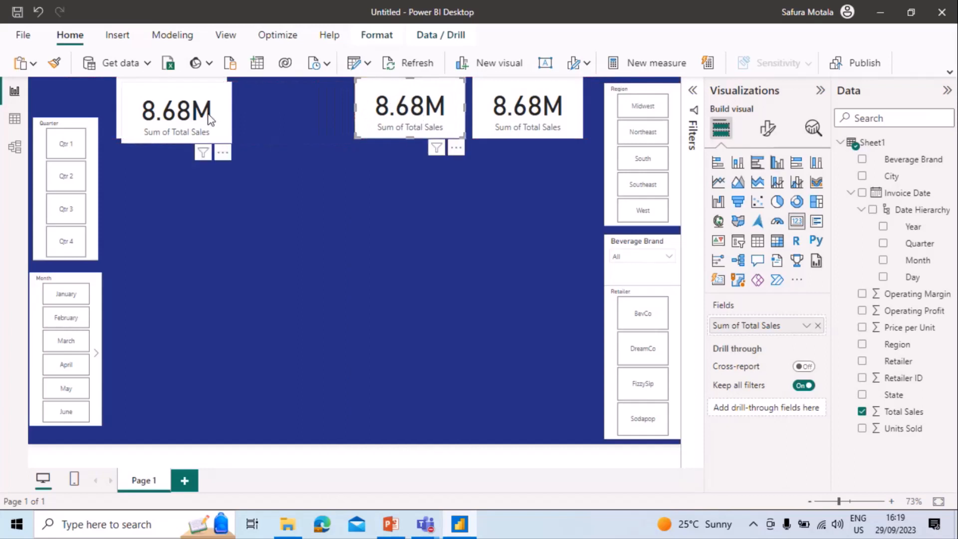
pyautogui.moveTo(208, 121); pyautogui.dragTo(322, 108)
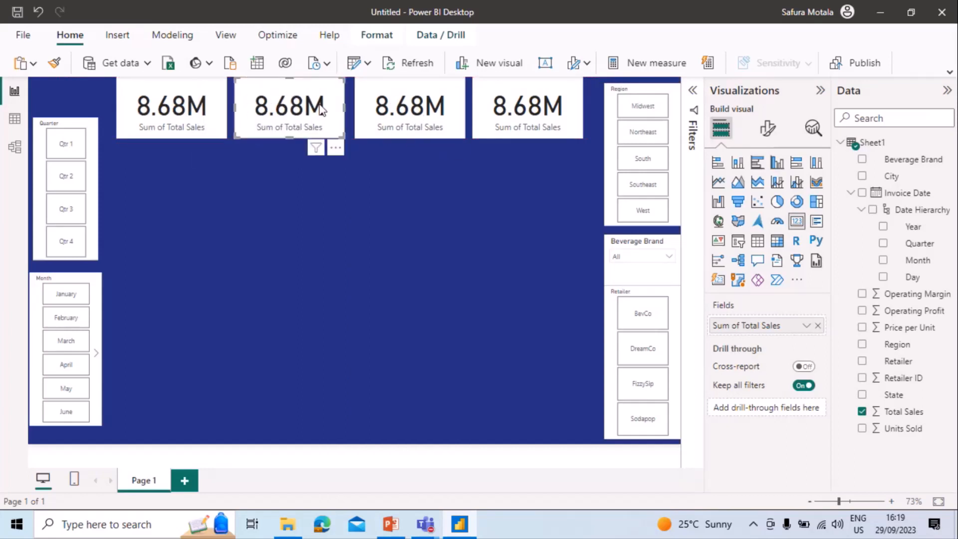
pyautogui.click(423, 192)
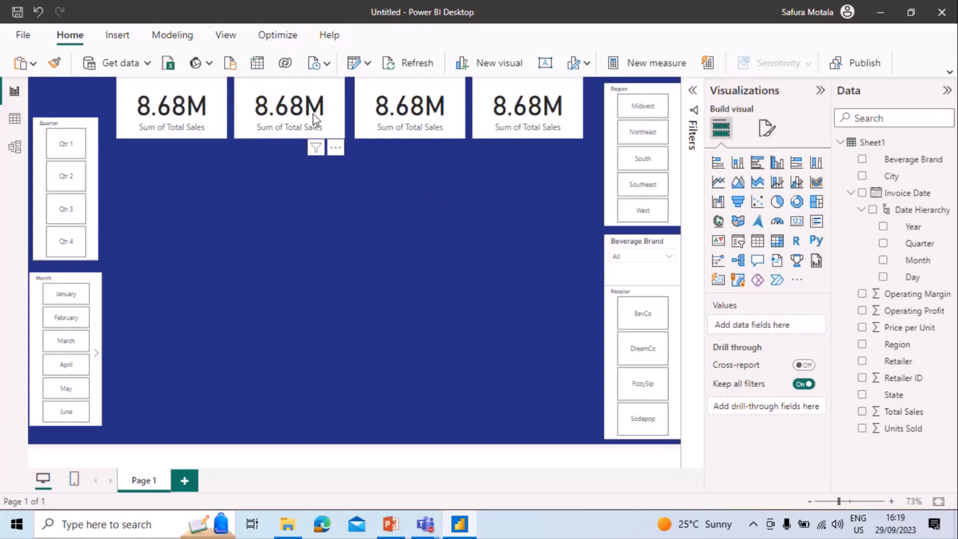
# Replace Total Sales with Units Sold in the second card and with Operating Profit in the third card.
pyautogui.click(312, 113)
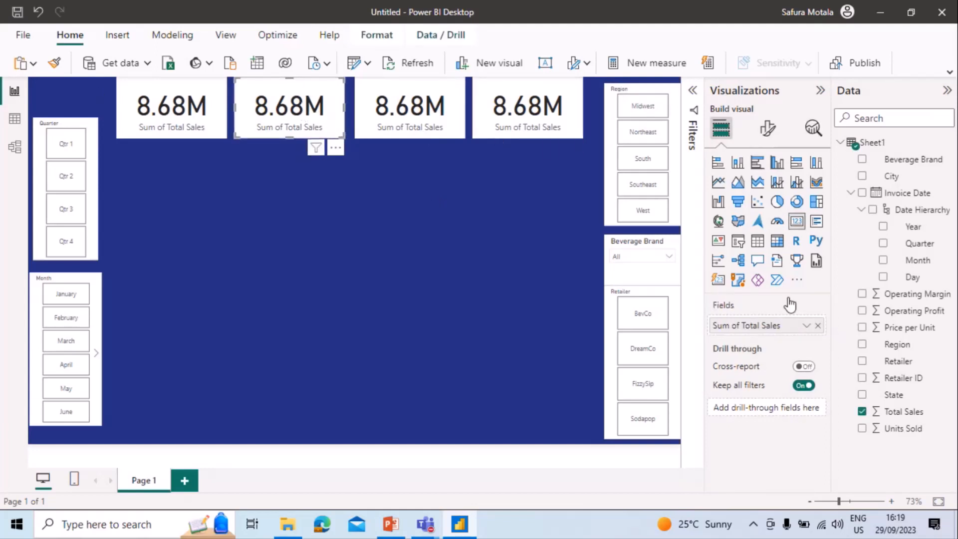
pyautogui.click(819, 326)
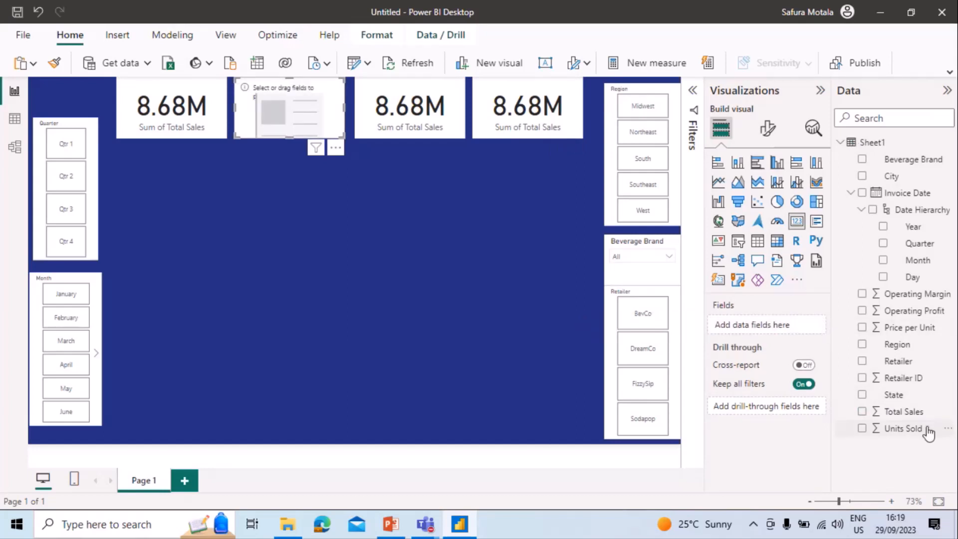
pyautogui.moveTo(920, 430); pyautogui.dragTo(791, 325)
pyautogui.click(435, 111)
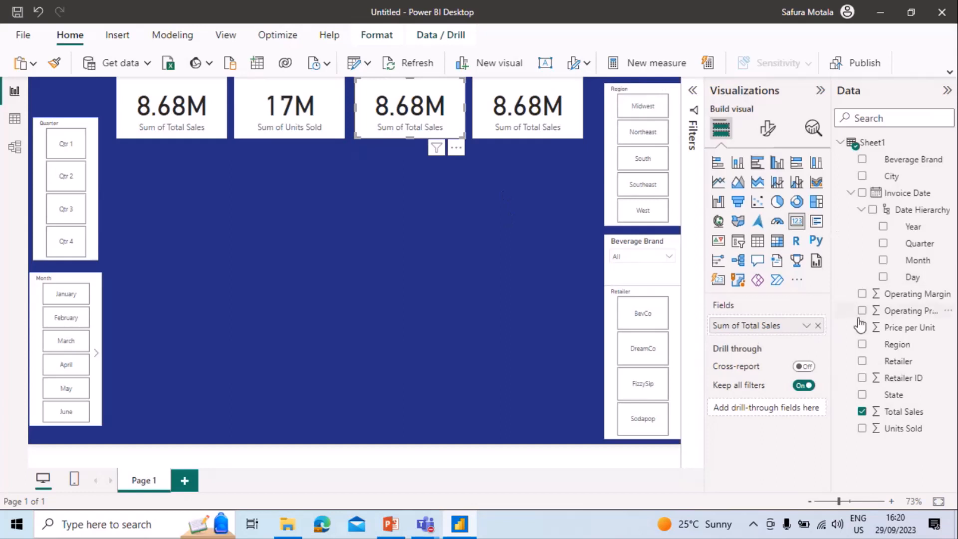
pyautogui.click(819, 325)
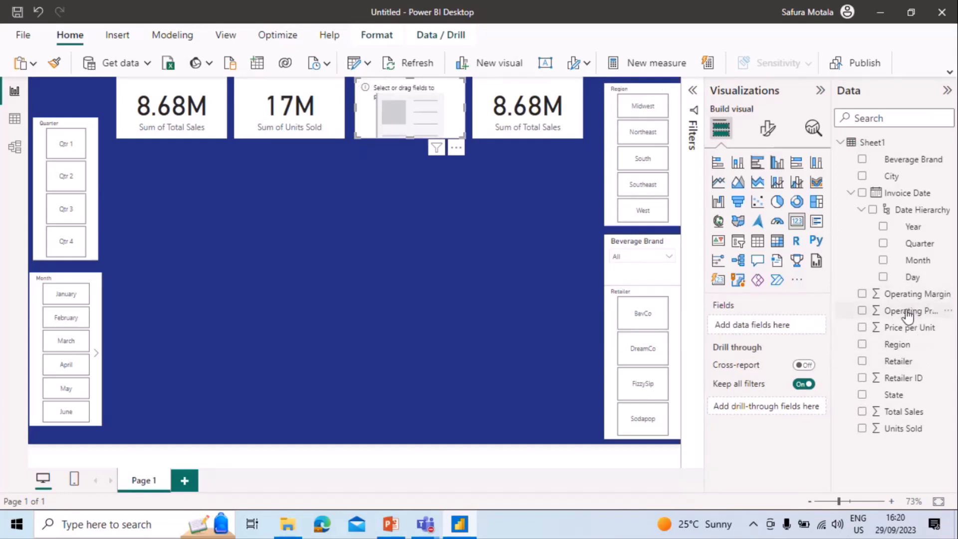
pyautogui.moveTo(913, 315); pyautogui.dragTo(780, 322)
# Replace the fourth card's field with Operating Margin and summarize it as Average.
pyautogui.click(516, 115)
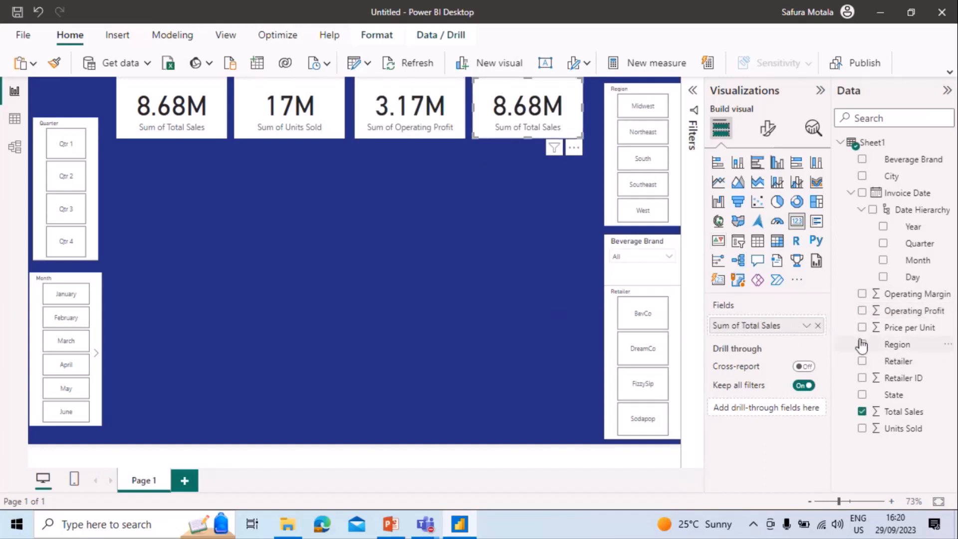
pyautogui.click(816, 324)
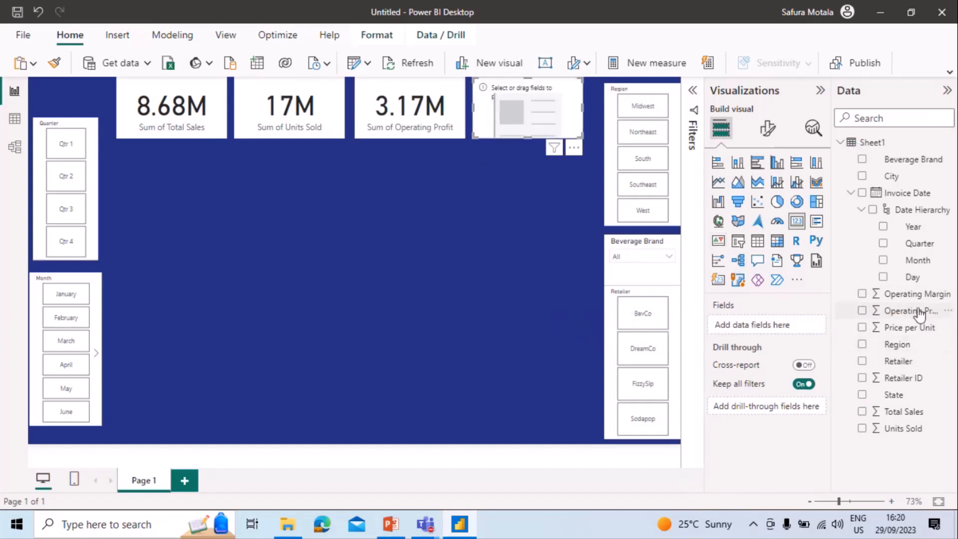
pyautogui.moveTo(913, 294); pyautogui.dragTo(789, 331)
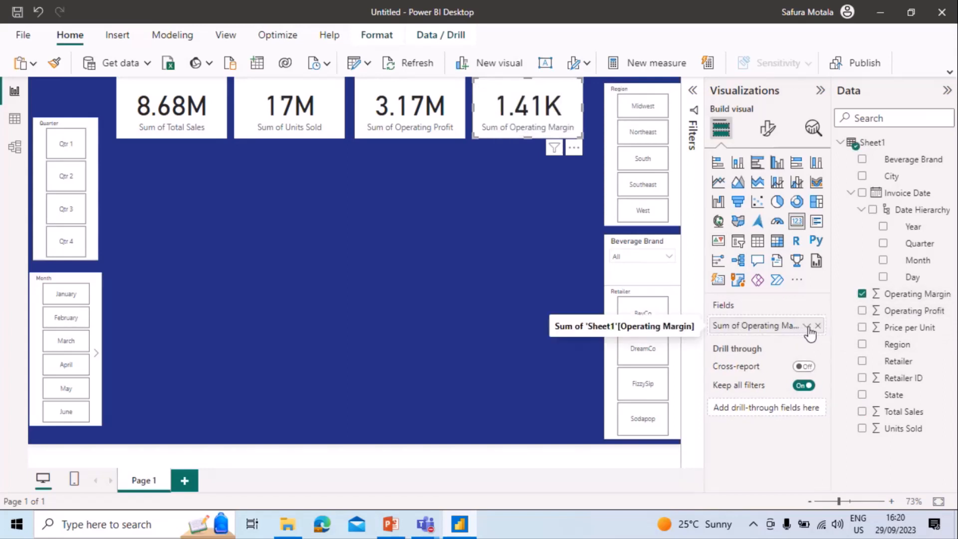
pyautogui.click(806, 327)
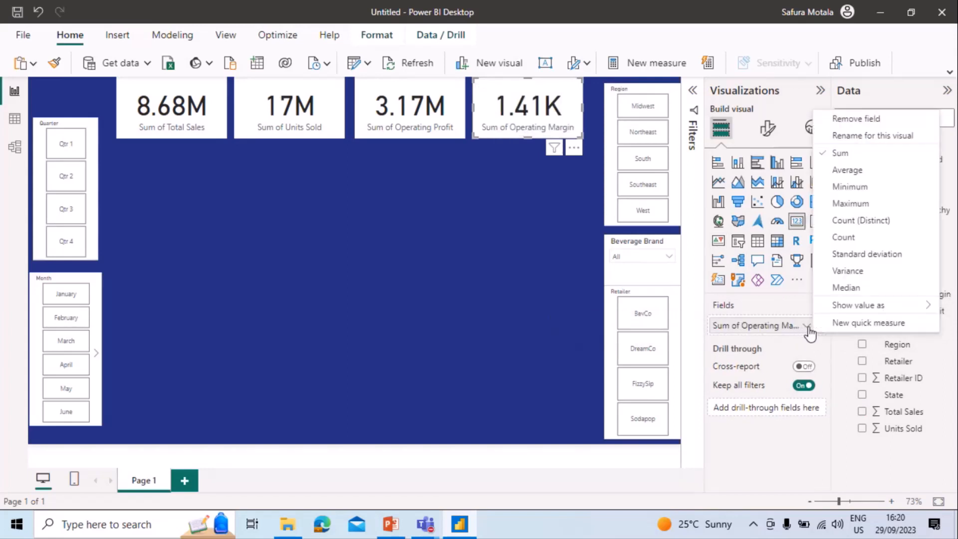
pyautogui.click(858, 175)
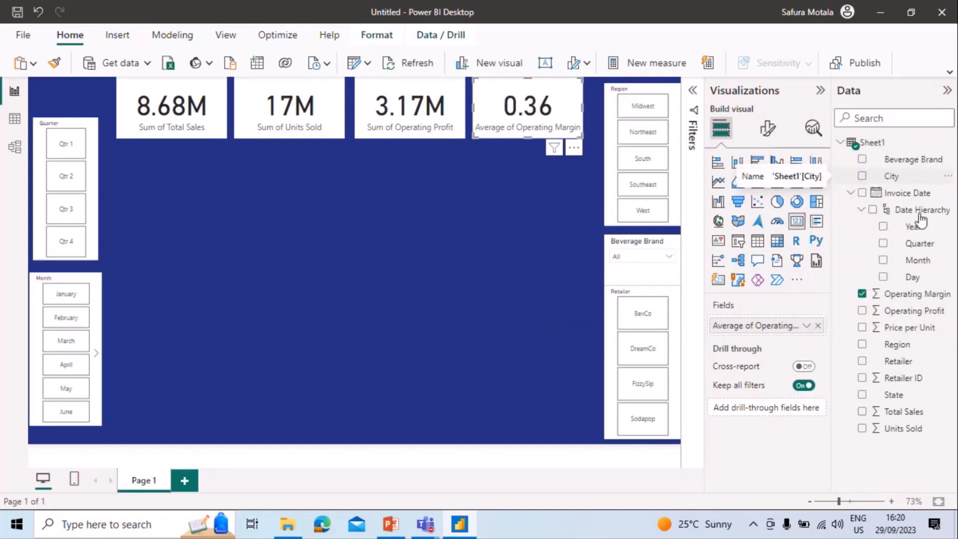
# Format the Operating Margin column as a percentage.
pyautogui.click(909, 296)
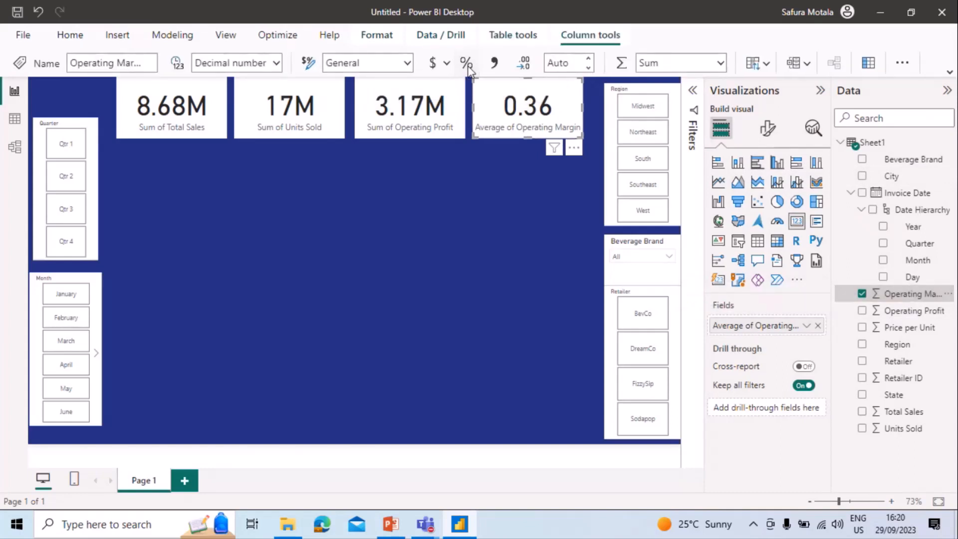
pyautogui.click(467, 65)
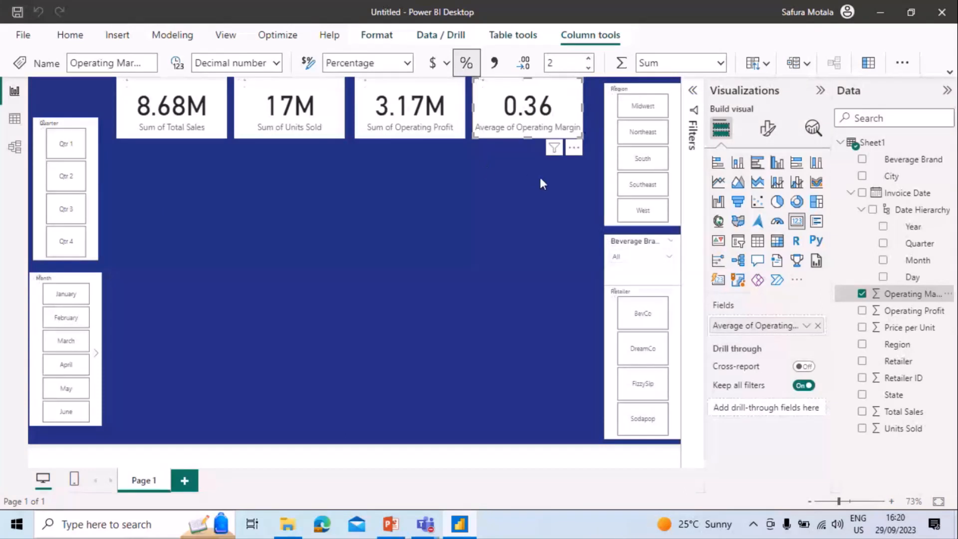
pyautogui.click(459, 233)
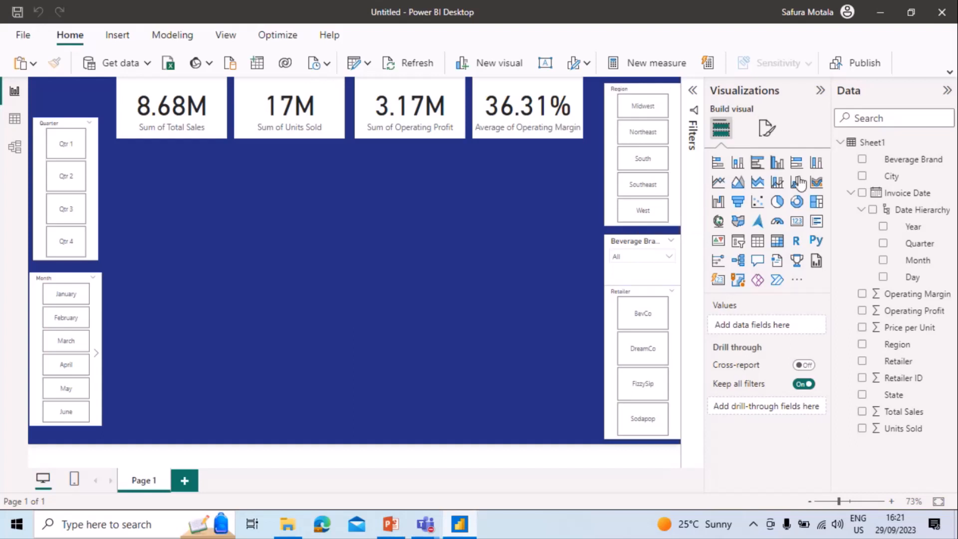
# Add a stacked column chart below the first cards, beside the Quarter slicer, and widen it to span about two cards.
pyautogui.click(739, 165)
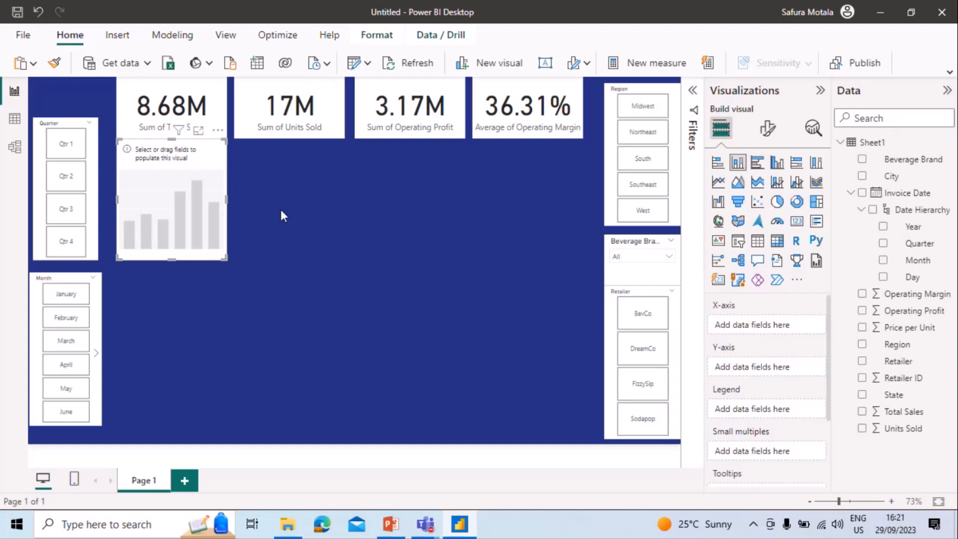
pyautogui.moveTo(183, 187); pyautogui.dragTo(173, 194)
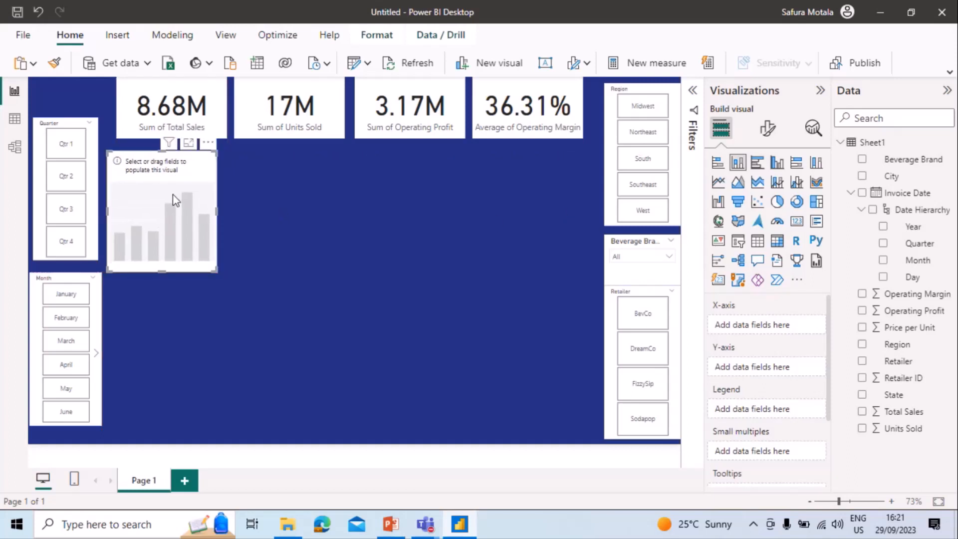
pyautogui.moveTo(216, 211); pyautogui.dragTo(353, 194)
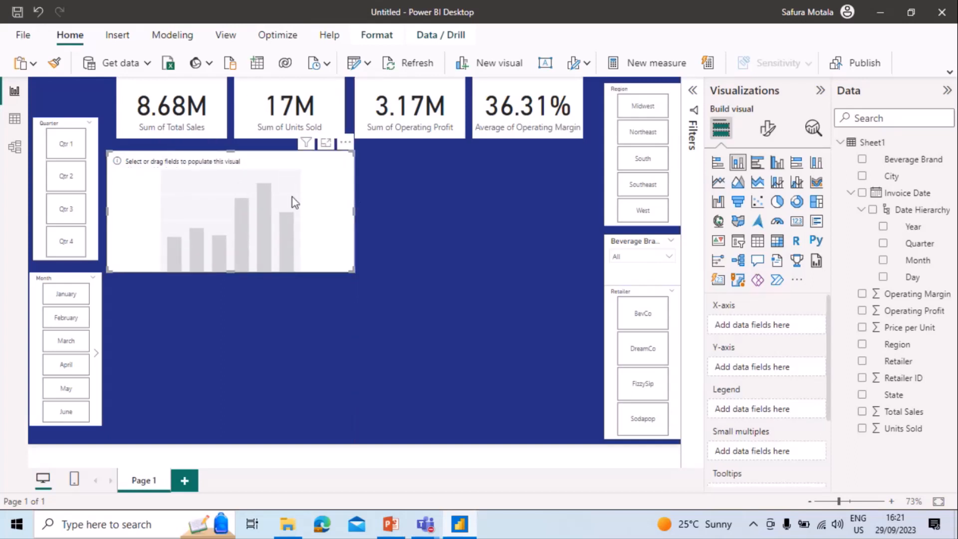
pyautogui.moveTo(290, 196); pyautogui.dragTo(288, 195)
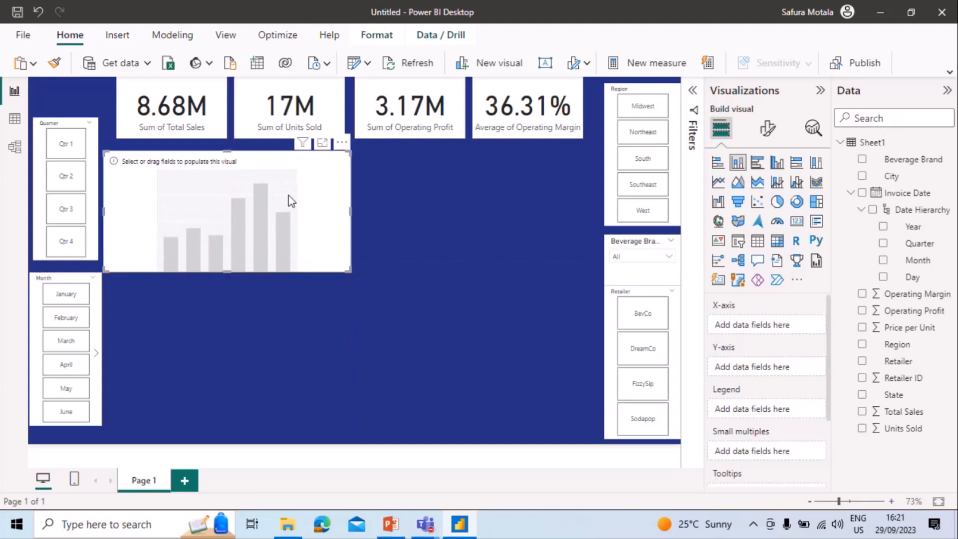
pyautogui.click(420, 227)
# Plot Total Sales on the column chart's Y-axis against the Invoice Date Month on its X-axis.
pyautogui.click(260, 223)
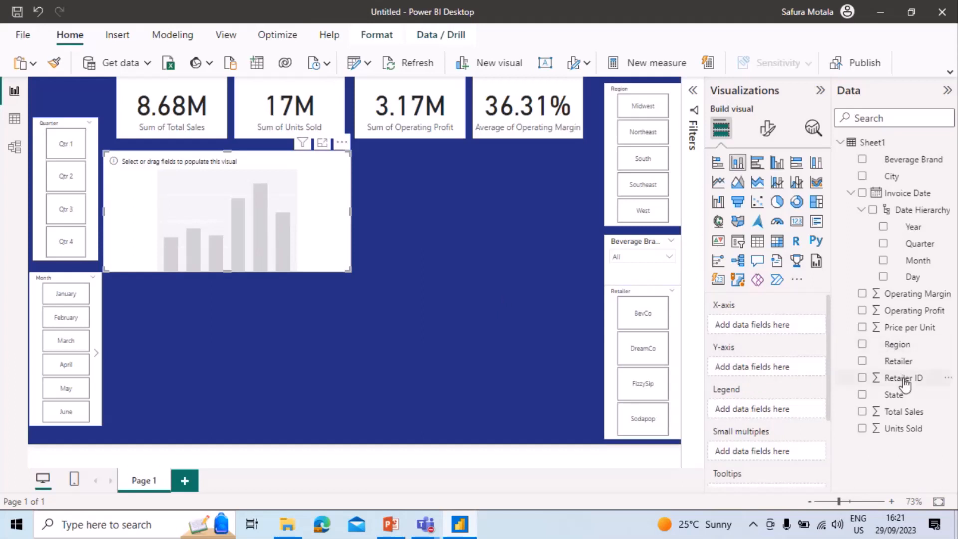
pyautogui.moveTo(916, 261); pyautogui.dragTo(785, 325)
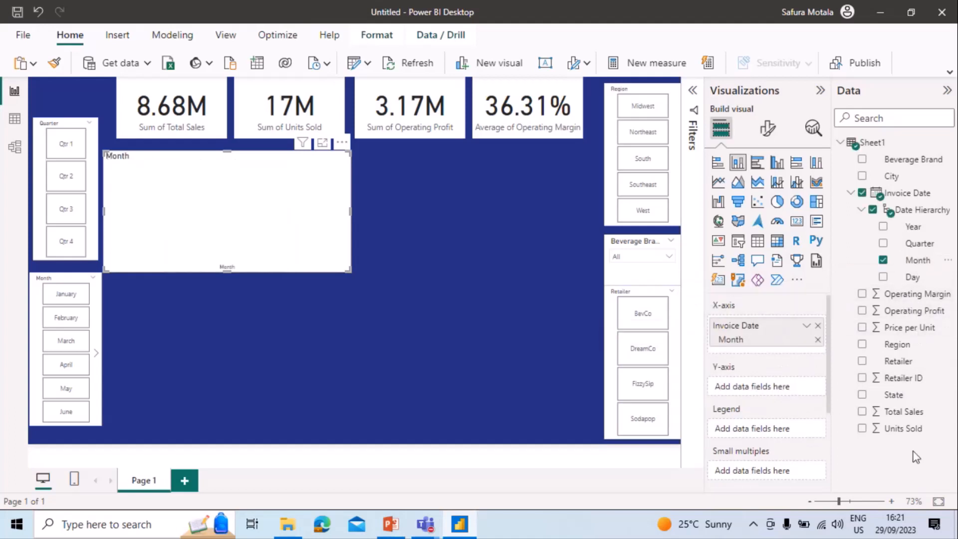
pyautogui.moveTo(903, 415); pyautogui.dragTo(781, 388)
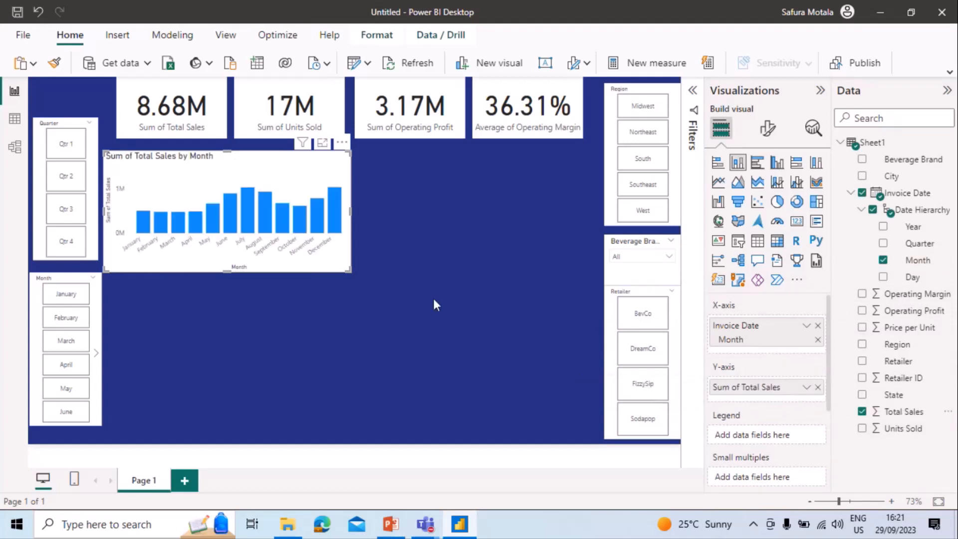
# Make the Total Sales by Month chart slightly taller by extending its lower edge.
pyautogui.click(229, 273)
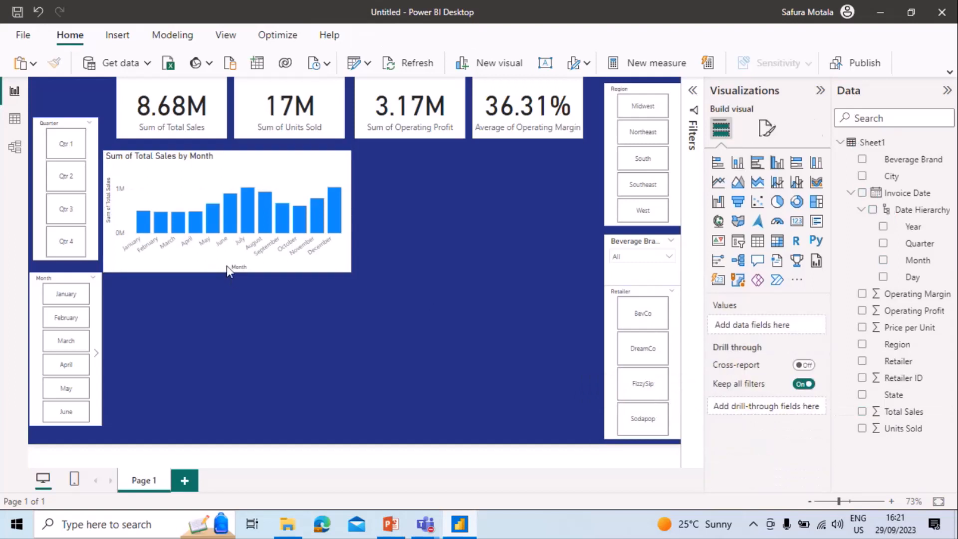
pyautogui.click(230, 267)
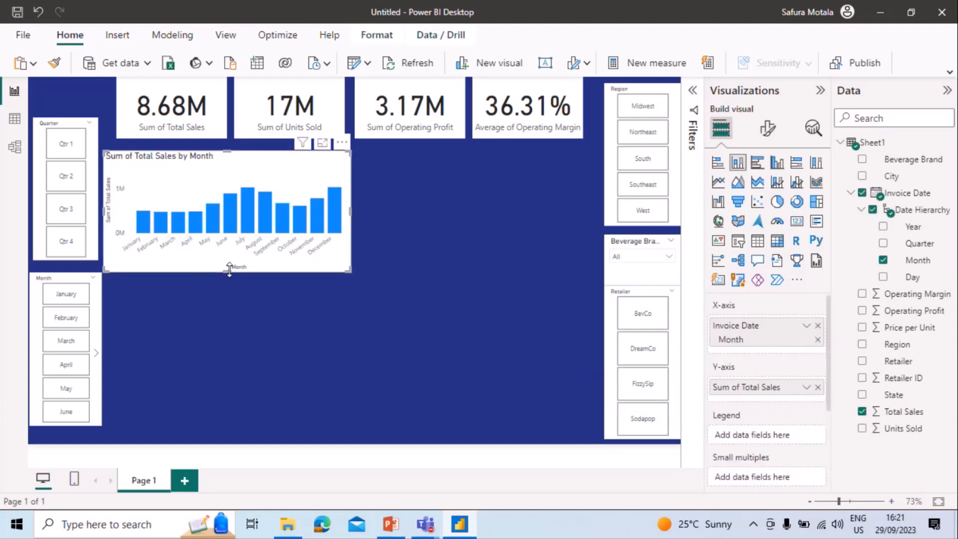
pyautogui.moveTo(230, 273); pyautogui.dragTo(230, 283)
pyautogui.click(407, 217)
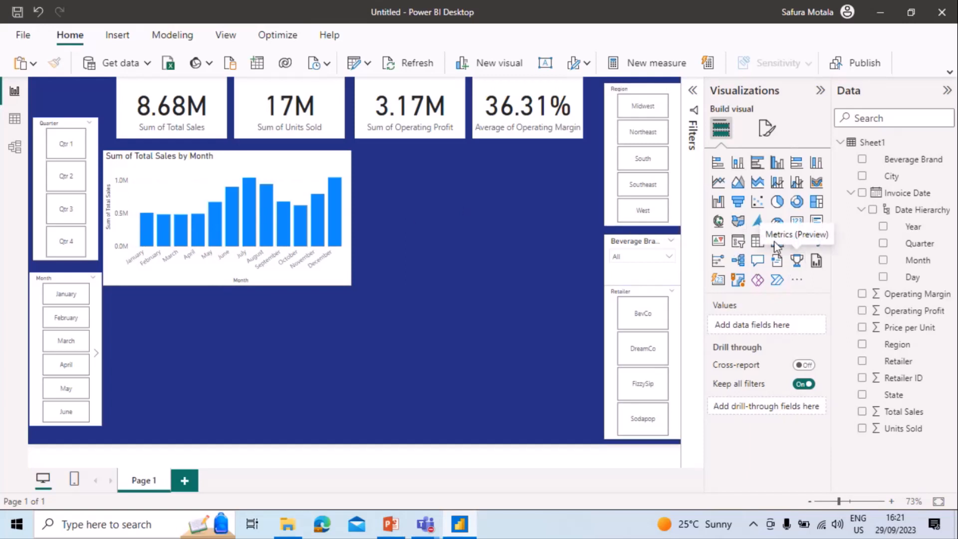
# Add a stacked bar chart of Total Sales by Retailer beside the monthly chart, widened almost to the Region slicer.
pyautogui.click(720, 167)
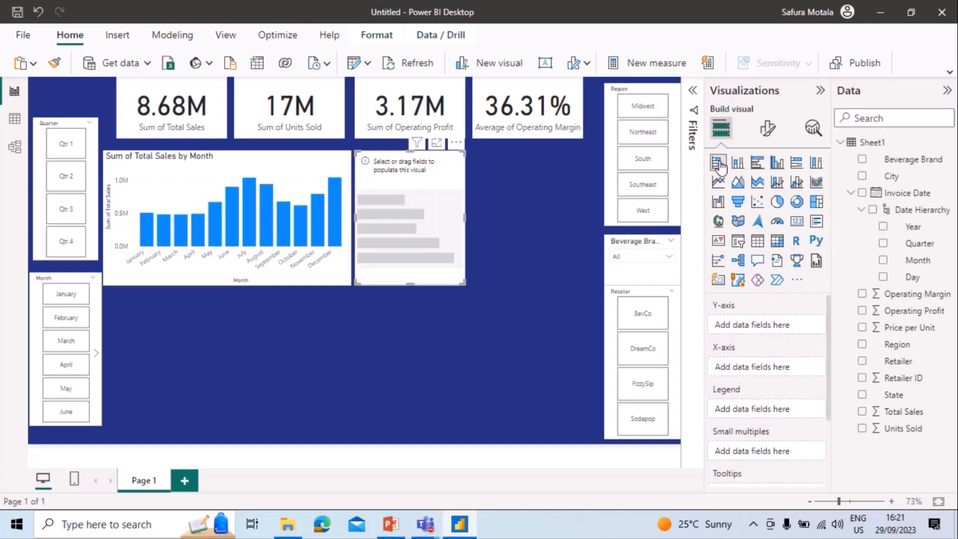
pyautogui.moveTo(465, 218); pyautogui.dragTo(593, 199)
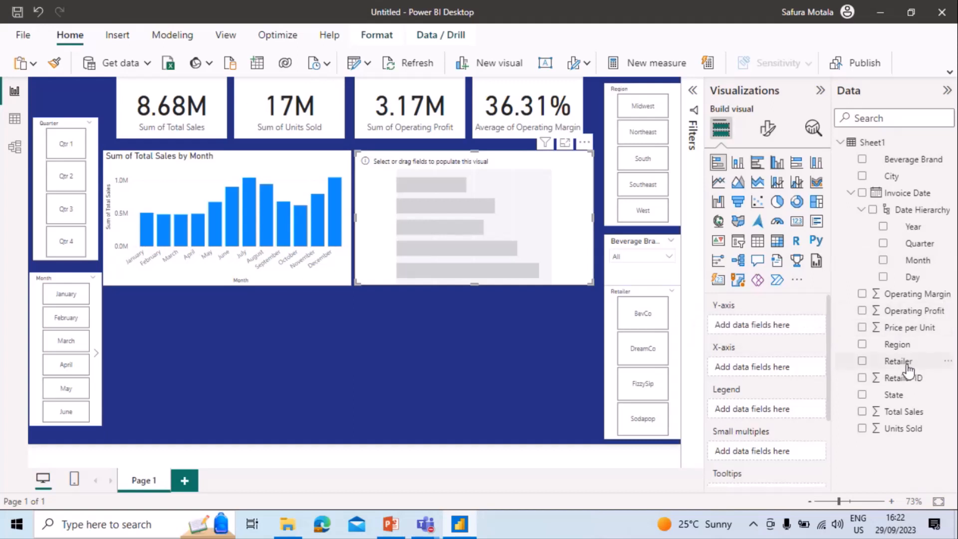
pyautogui.moveTo(907, 369); pyautogui.dragTo(787, 327)
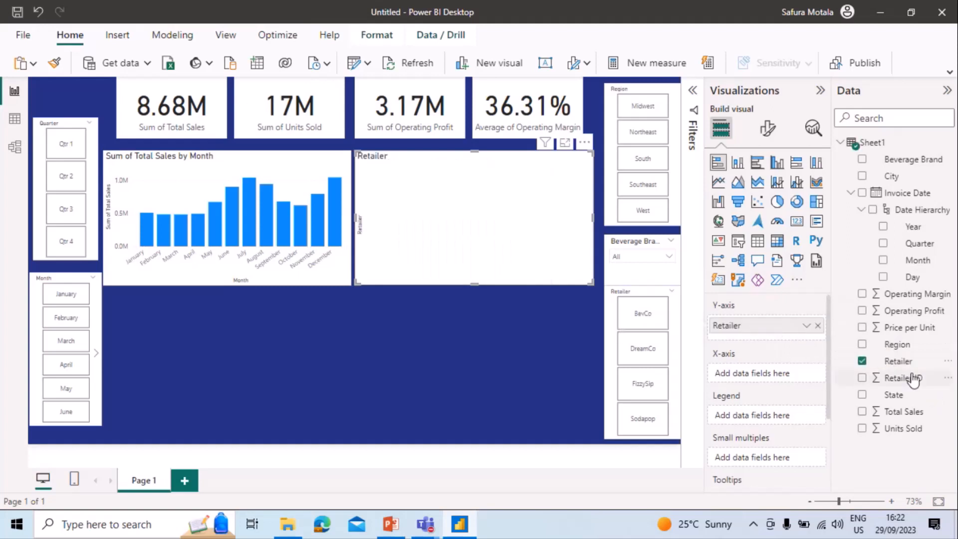
pyautogui.moveTo(905, 412); pyautogui.dragTo(782, 367)
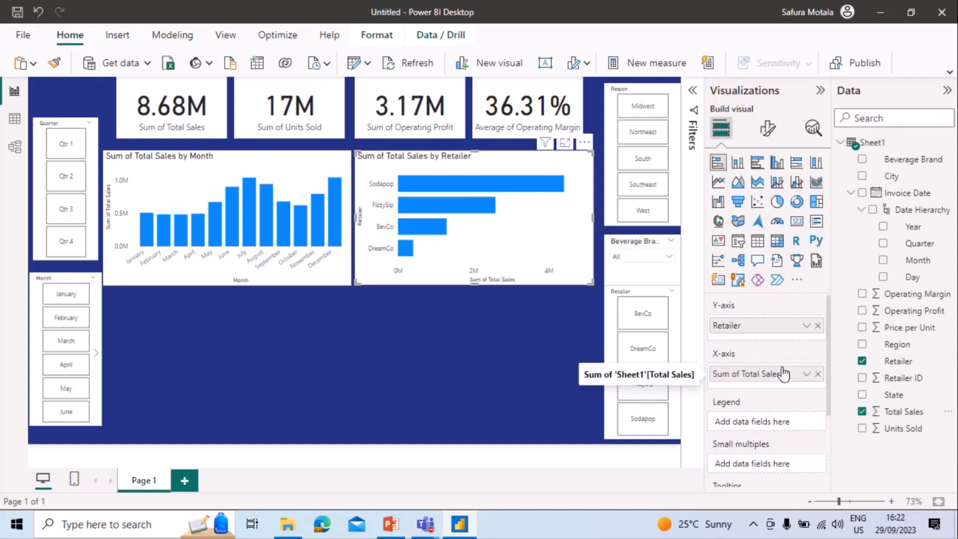
pyautogui.click(360, 385)
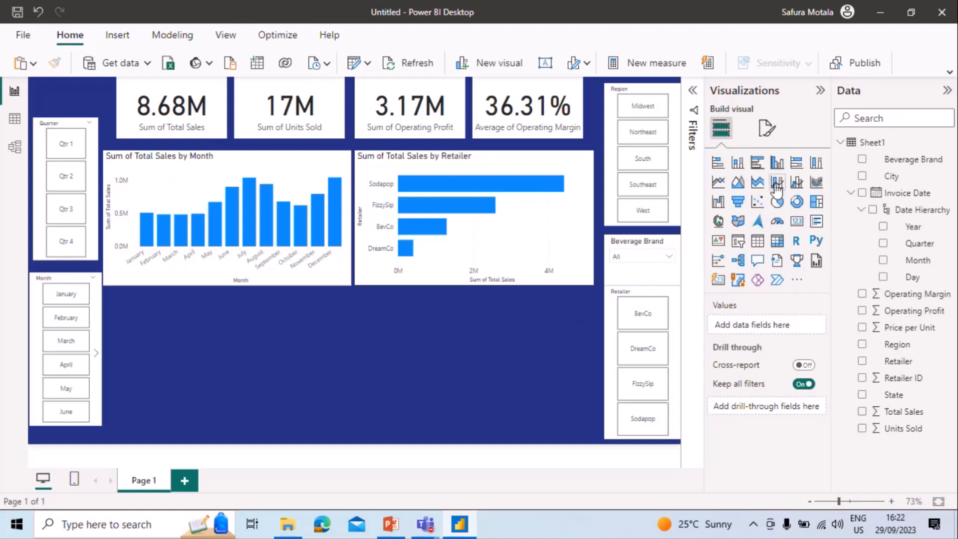
# Add a donut chart of Units Sold by Beverage Brand and place it below the monthly column chart.
pyautogui.click(797, 202)
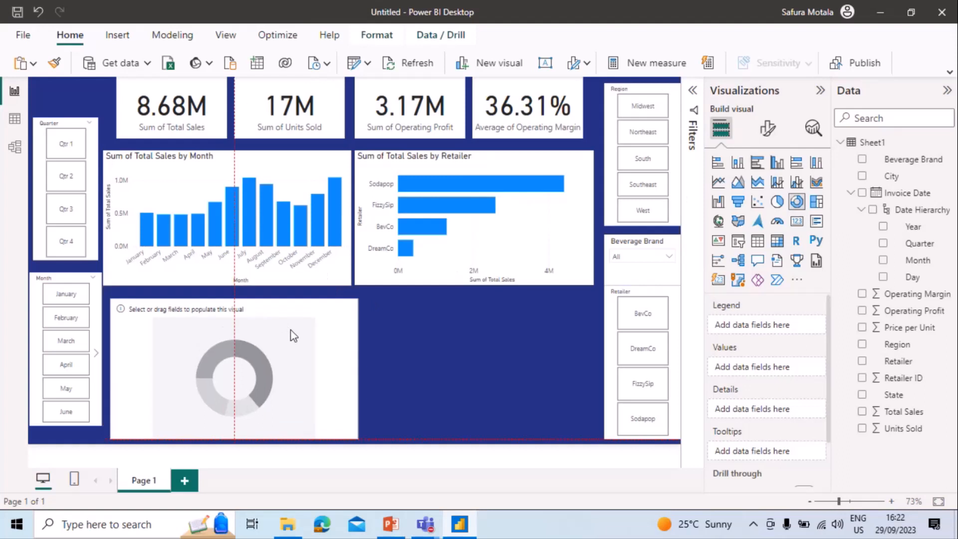
pyautogui.moveTo(288, 326); pyautogui.dragTo(292, 332)
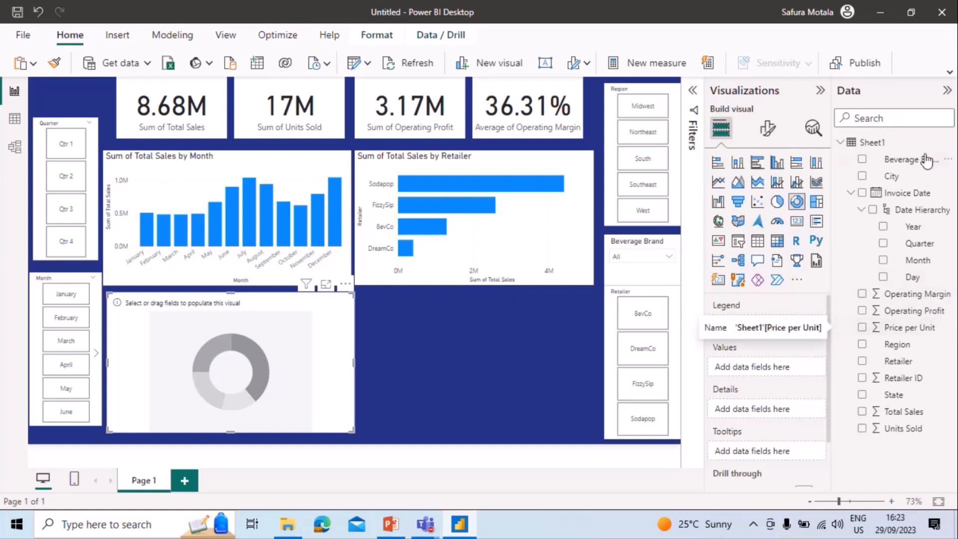
pyautogui.moveTo(926, 159); pyautogui.dragTo(793, 319)
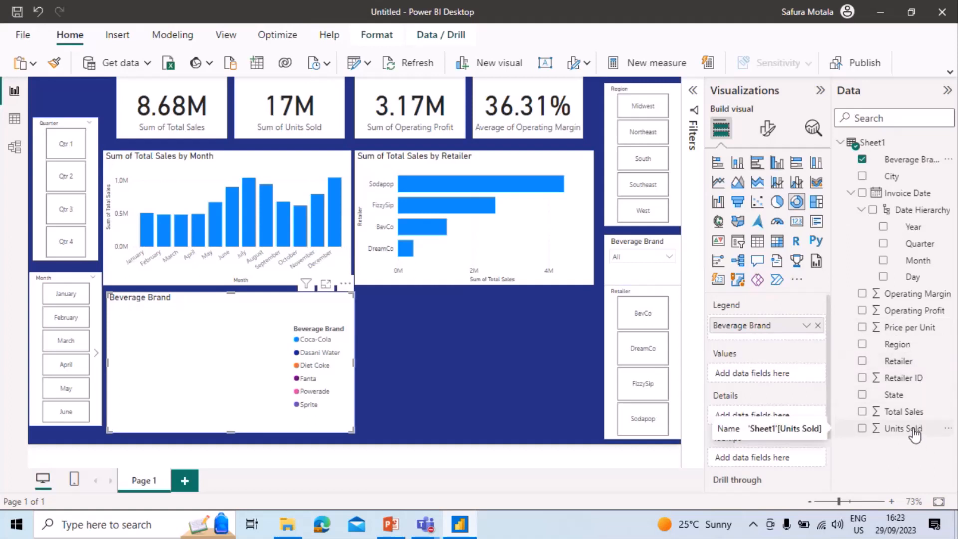
pyautogui.moveTo(915, 434); pyautogui.dragTo(780, 380)
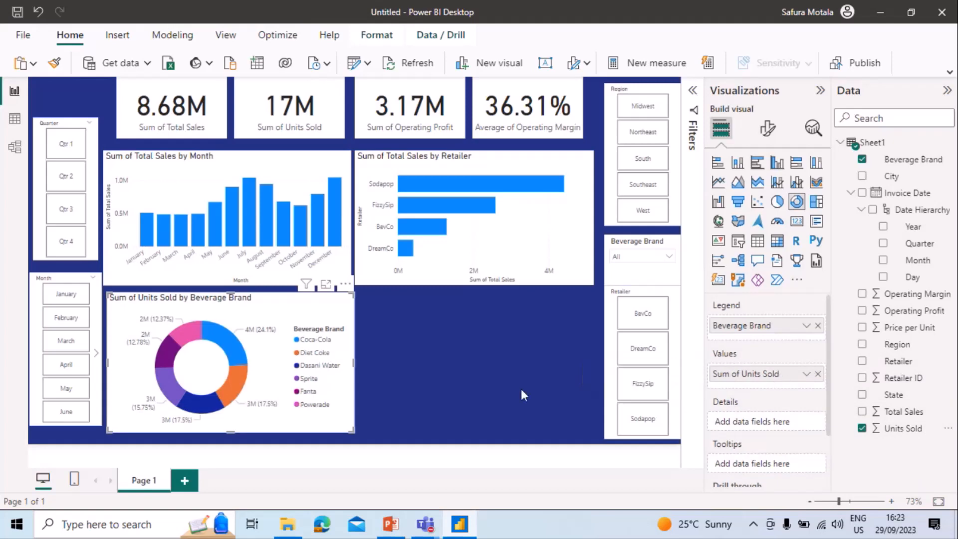
pyautogui.click(503, 382)
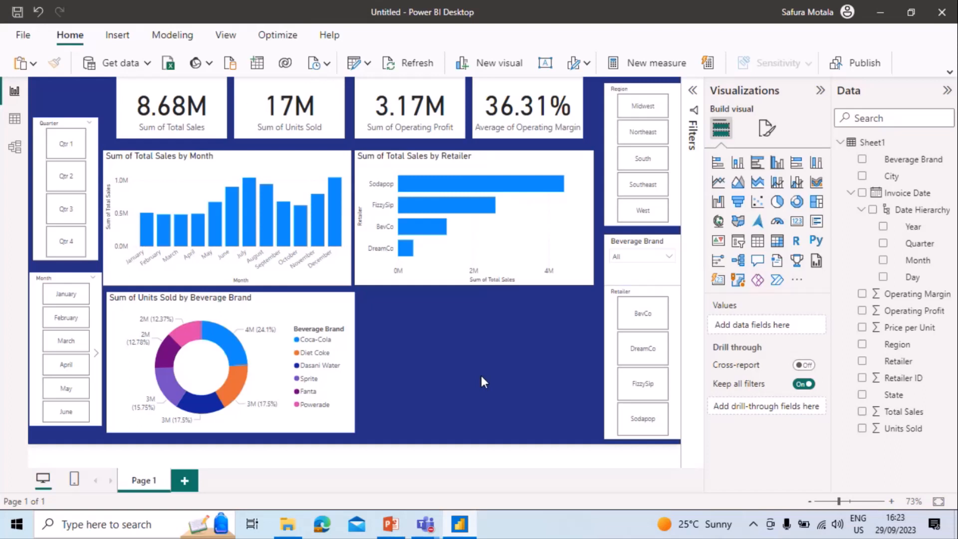
# Add a treemap at the bottom of the page, narrow it and the Beverage Brand donut chart, and place the treemap directly beside the donut.
pyautogui.click(813, 207)
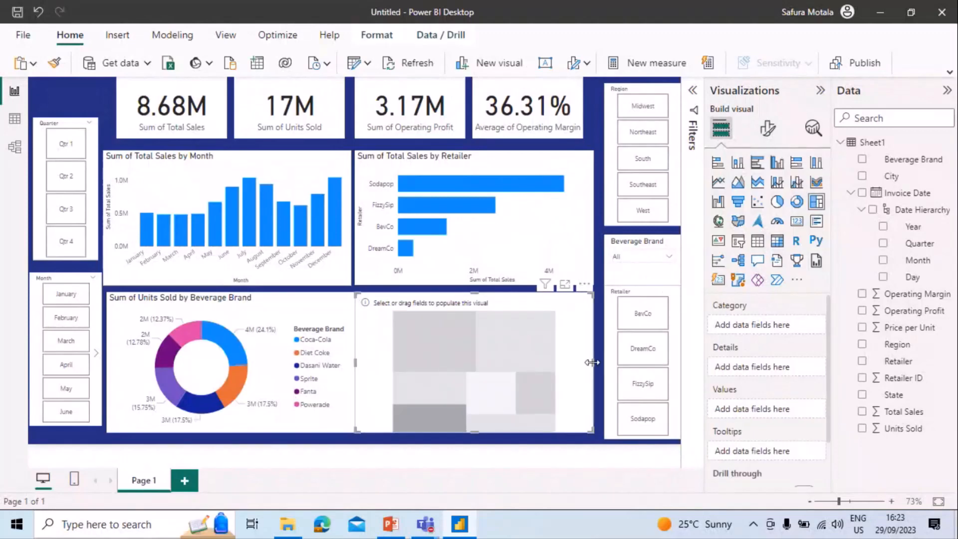
pyautogui.moveTo(591, 363); pyautogui.dragTo(498, 370)
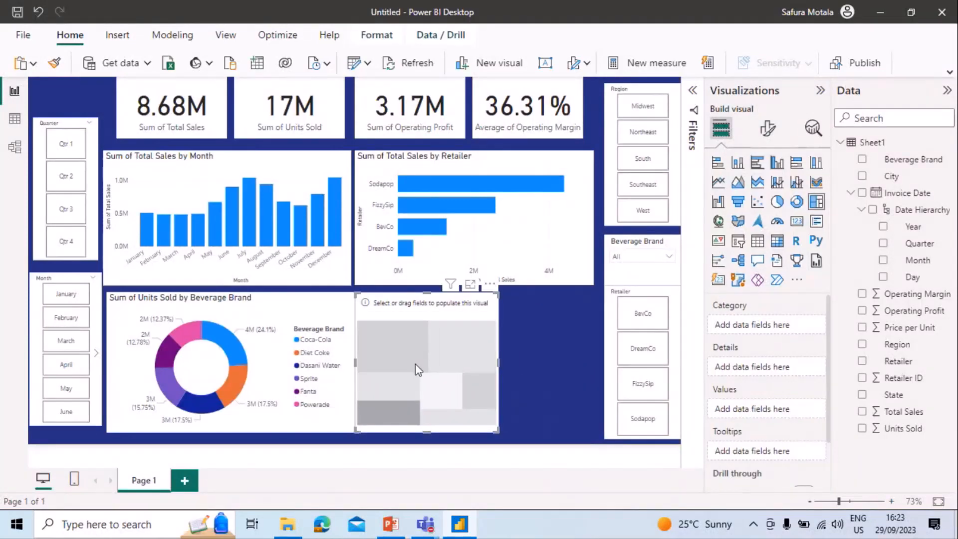
pyautogui.click(334, 365)
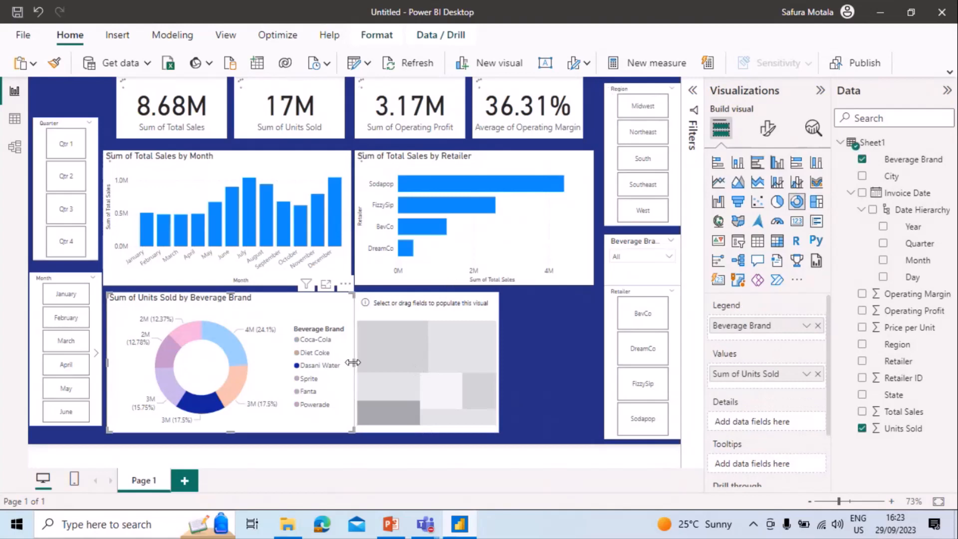
pyautogui.moveTo(353, 363); pyautogui.dragTo(300, 365)
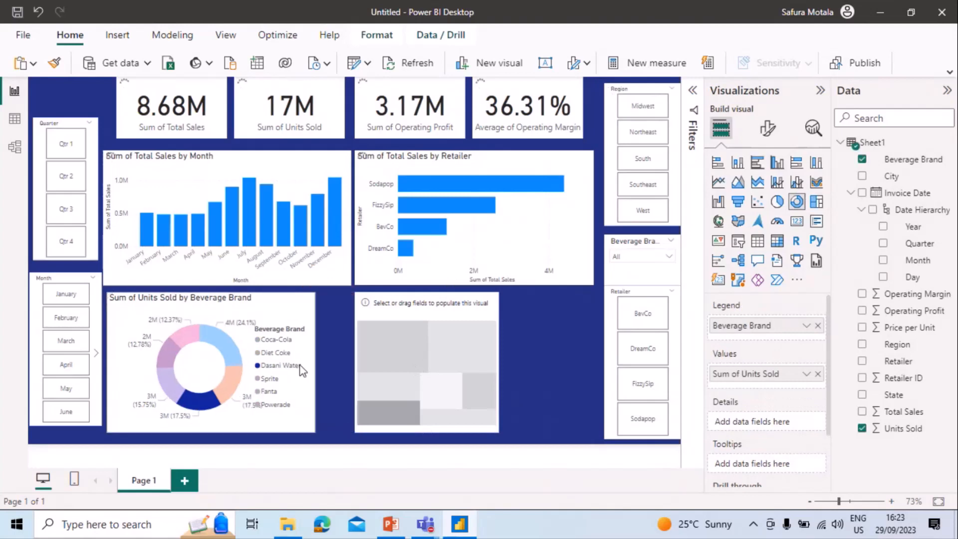
pyautogui.click(418, 363)
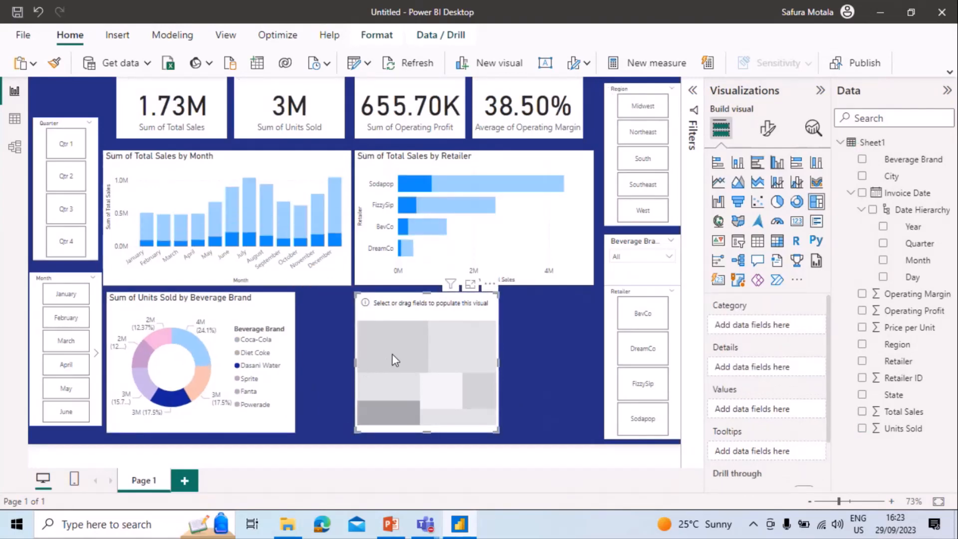
pyautogui.moveTo(395, 360); pyautogui.dragTo(340, 352)
pyautogui.click(270, 369)
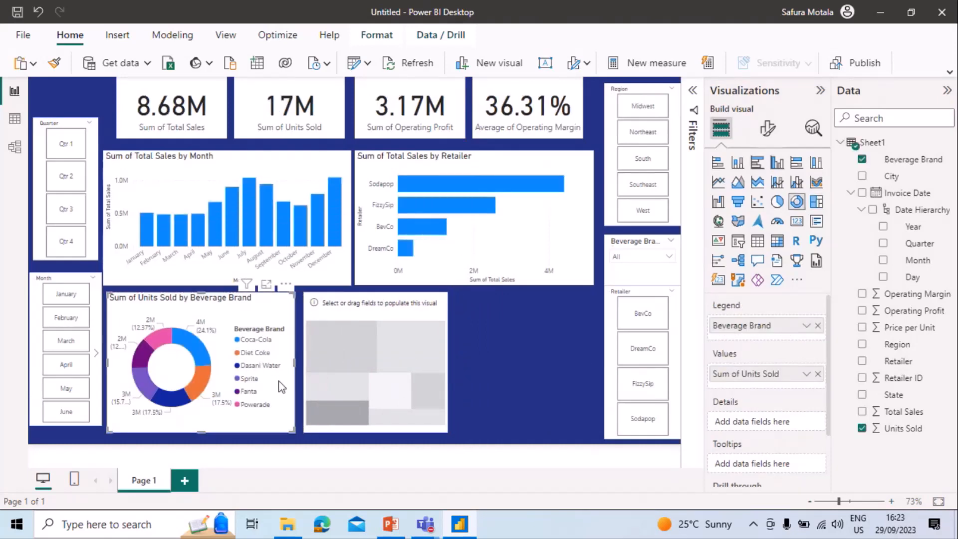
pyautogui.rightClick(279, 382)
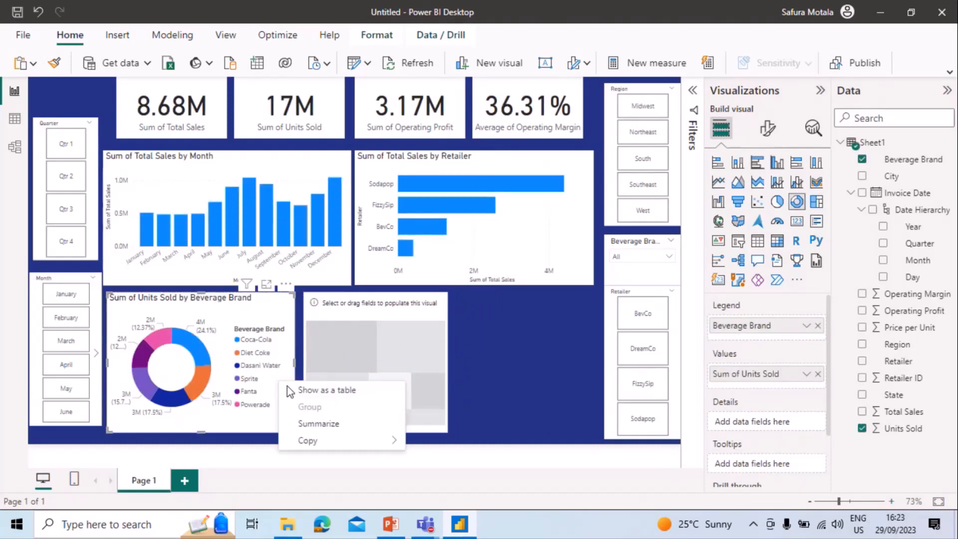
pyautogui.click(286, 350)
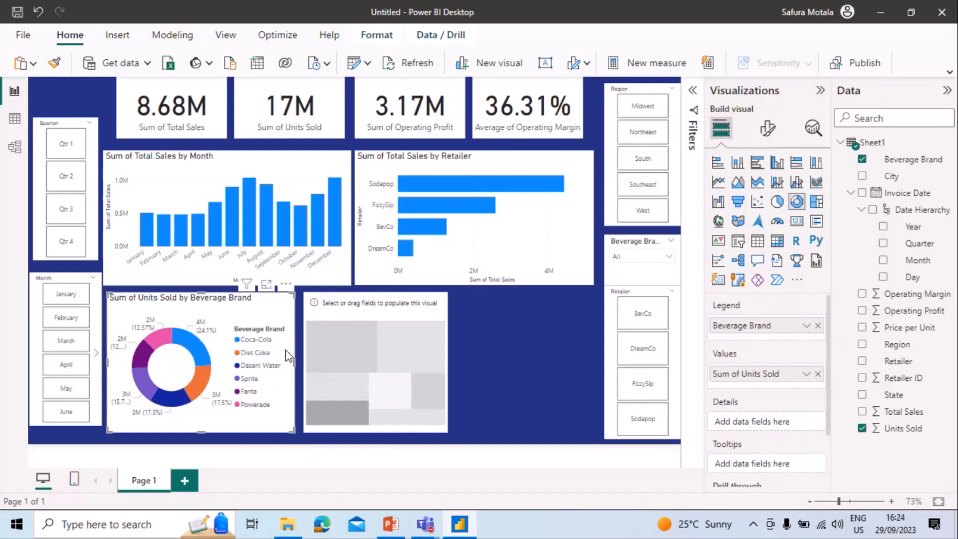
# Set City as the treemap's category and Units Sold as its values.
pyautogui.click(407, 354)
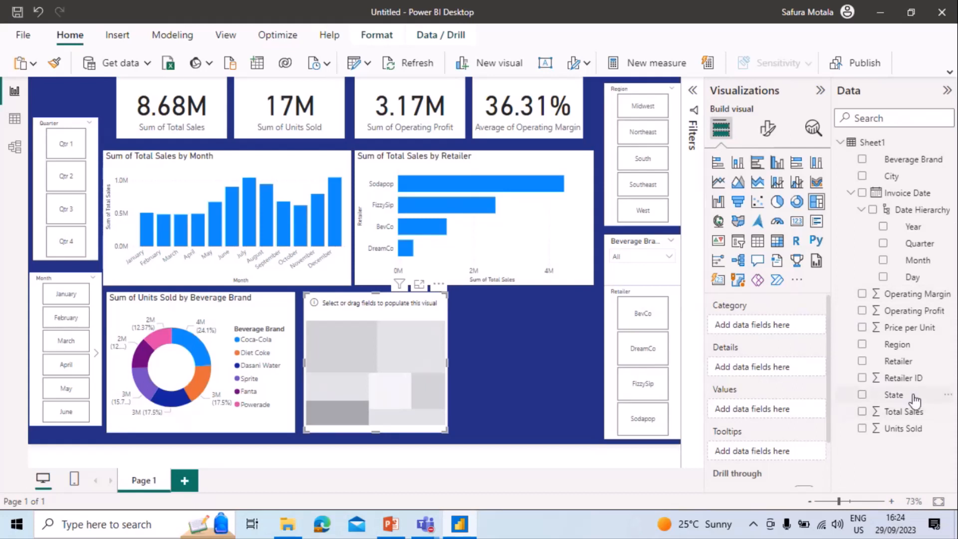
pyautogui.moveTo(918, 178); pyautogui.dragTo(796, 325)
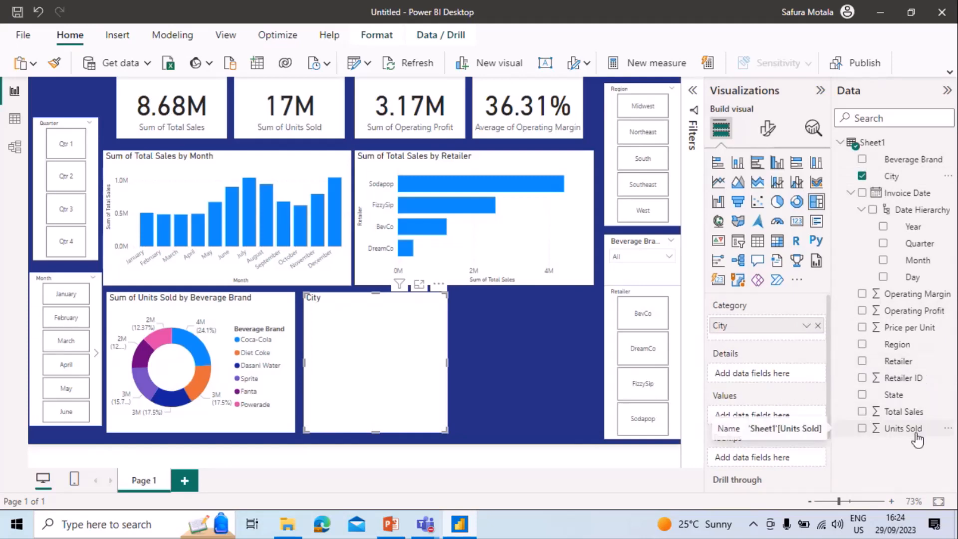
pyautogui.moveTo(916, 436); pyautogui.dragTo(792, 414)
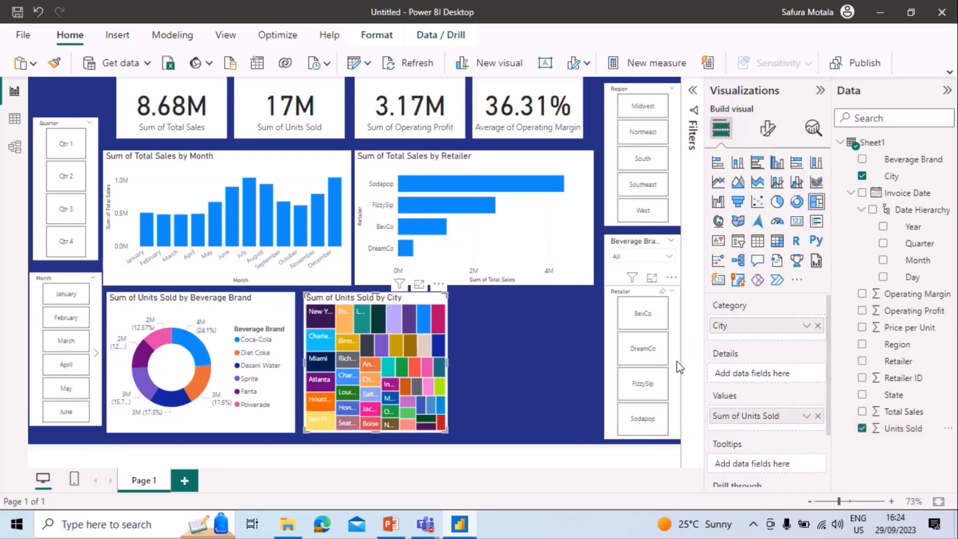
# Apply a Top N filter to the treemap's City field, showing the top 5 by Sum of Units Sold.
pyautogui.click(691, 93)
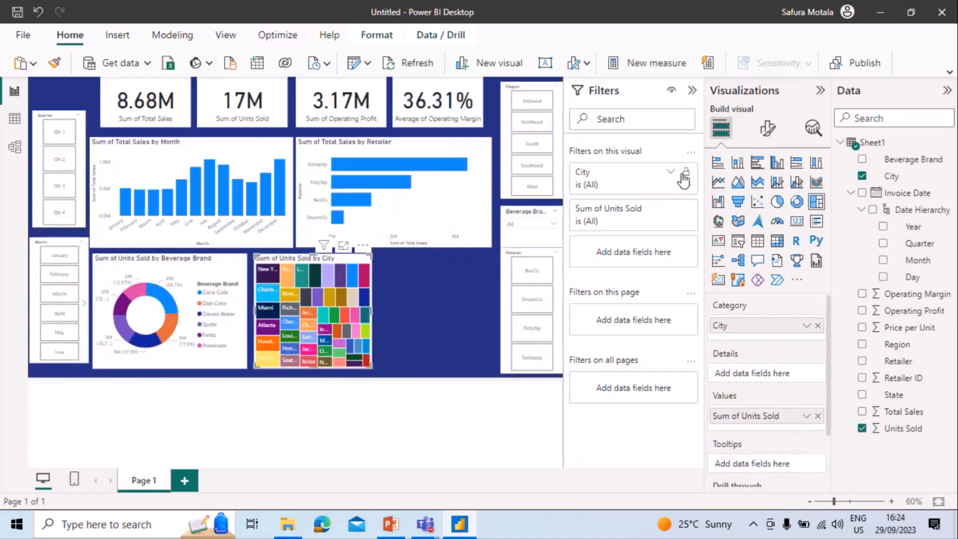
pyautogui.click(672, 174)
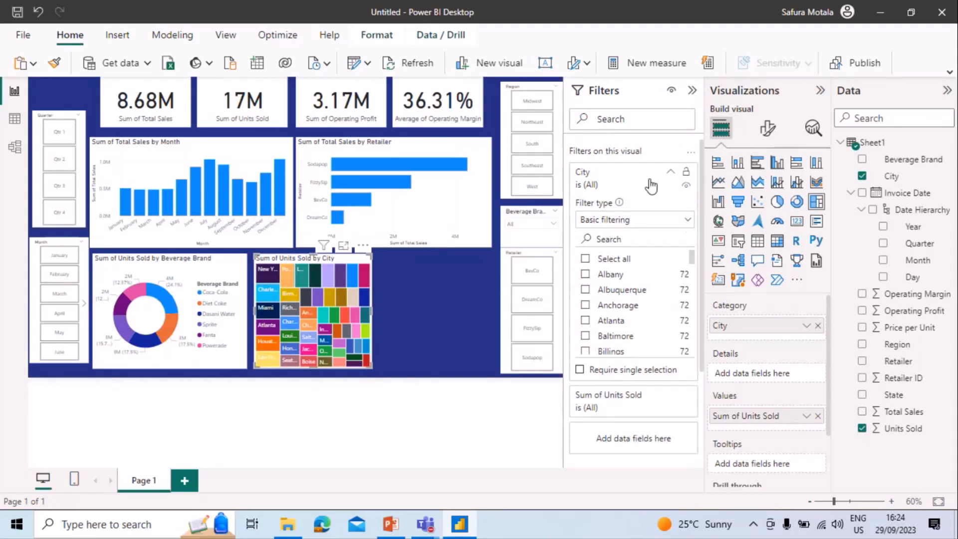
pyautogui.click(672, 174)
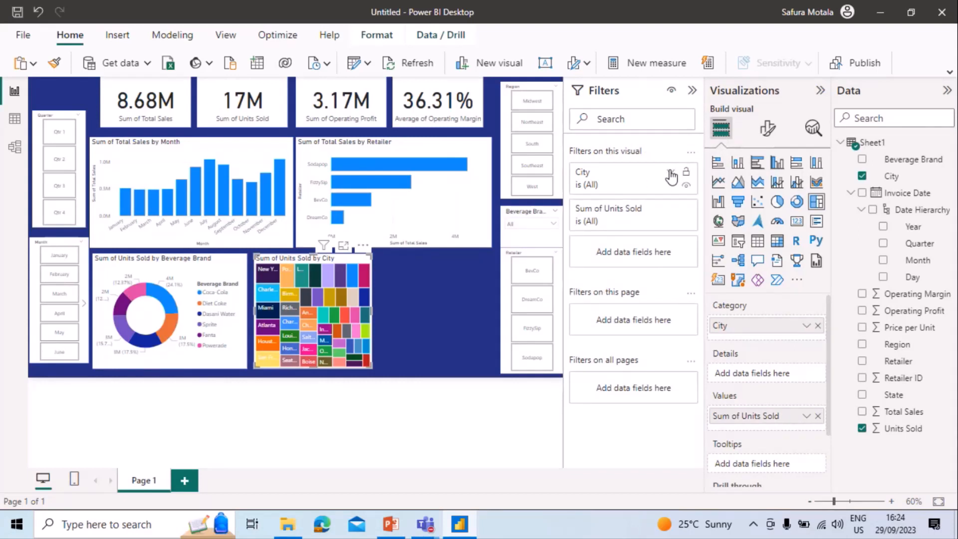
pyautogui.click(671, 174)
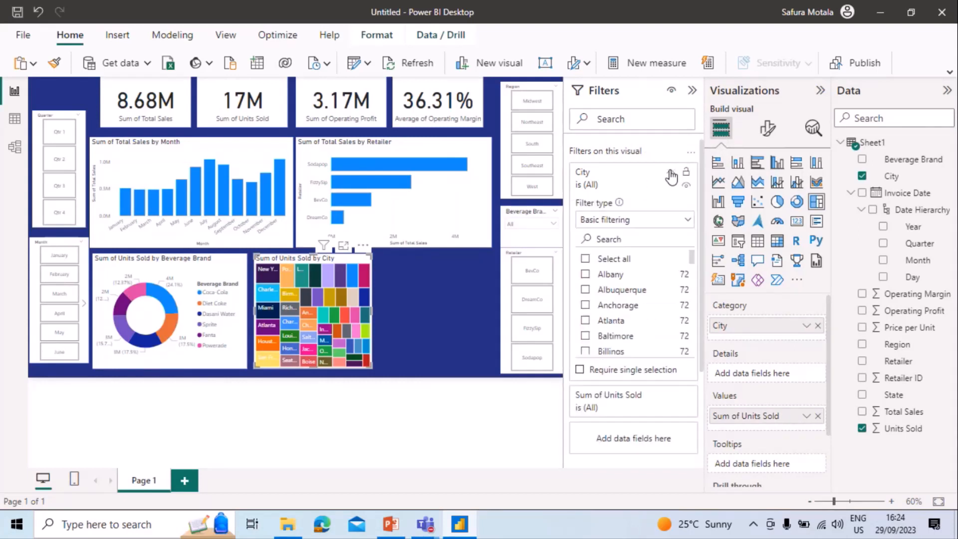
pyautogui.click(687, 221)
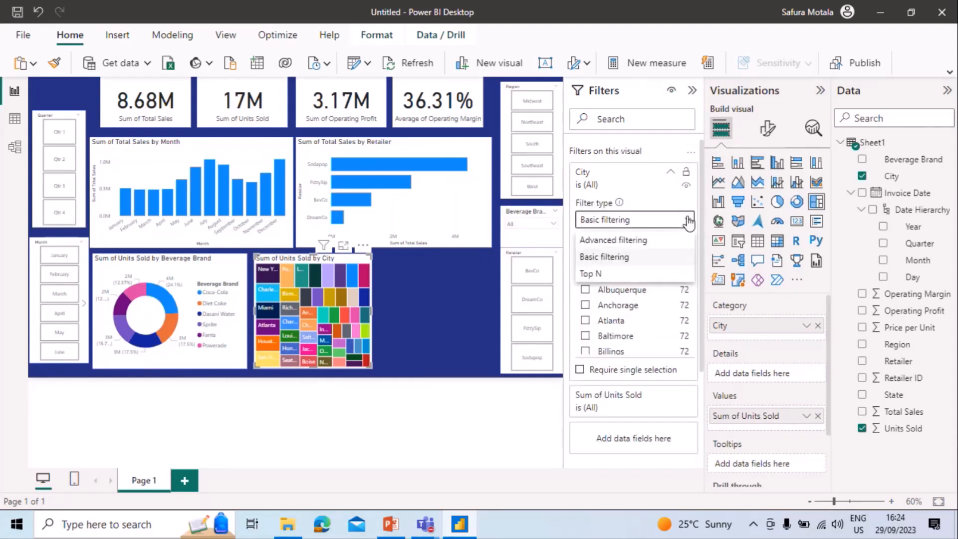
pyautogui.click(673, 275)
pyautogui.click(646, 256)
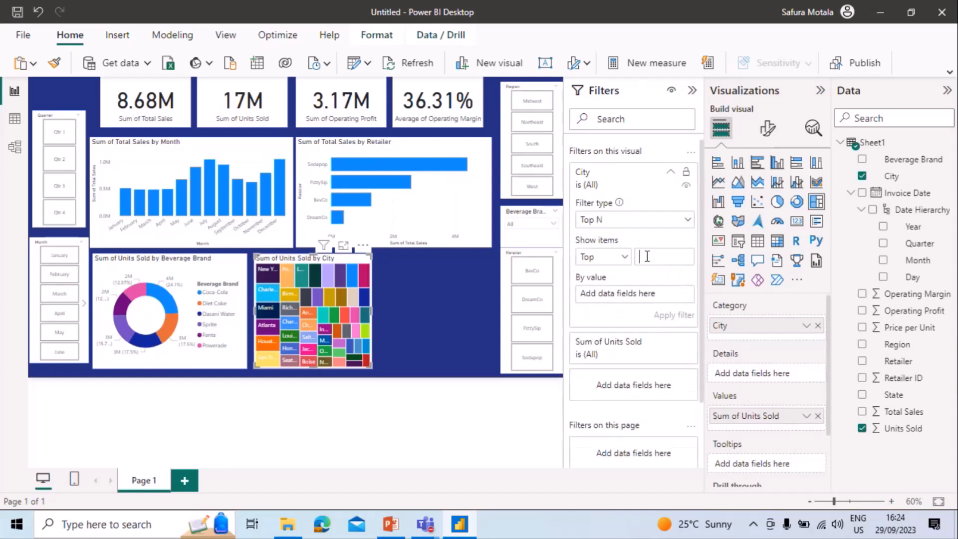
pyautogui.write('5')
pyautogui.moveTo(920, 429); pyautogui.dragTo(663, 294)
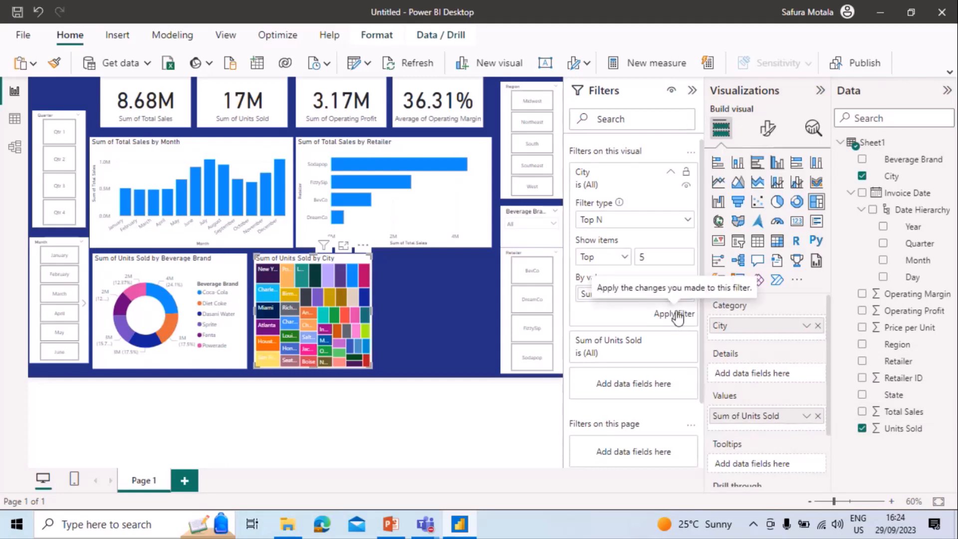
pyautogui.click(677, 315)
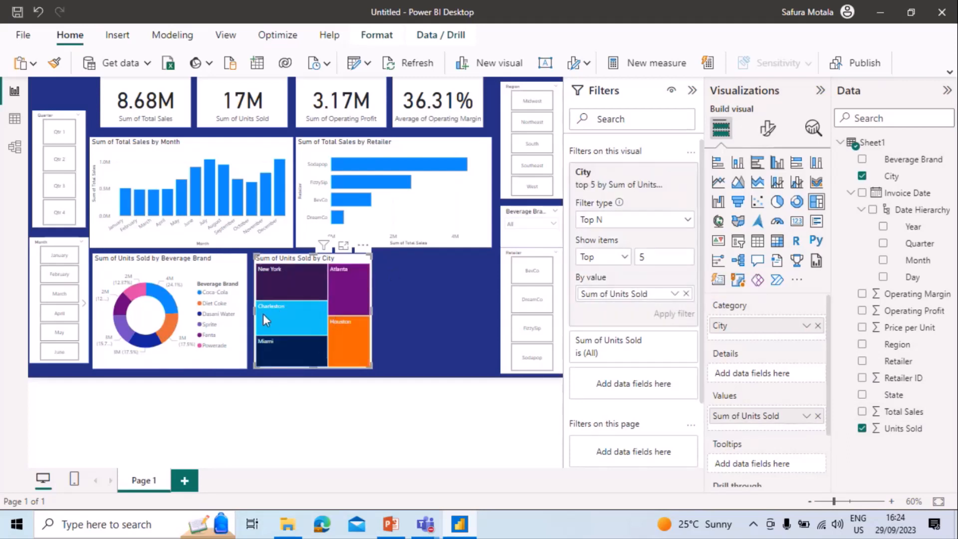
# Cross-highlight the report by Atlanta in the city treemap, and clear the treemap's selection.
pyautogui.click(441, 312)
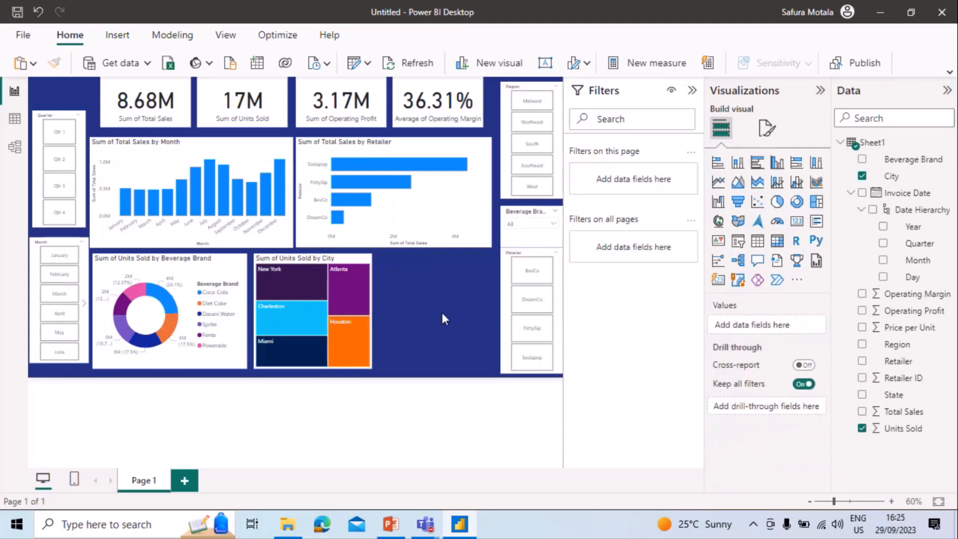
pyautogui.click(349, 293)
pyautogui.click(459, 271)
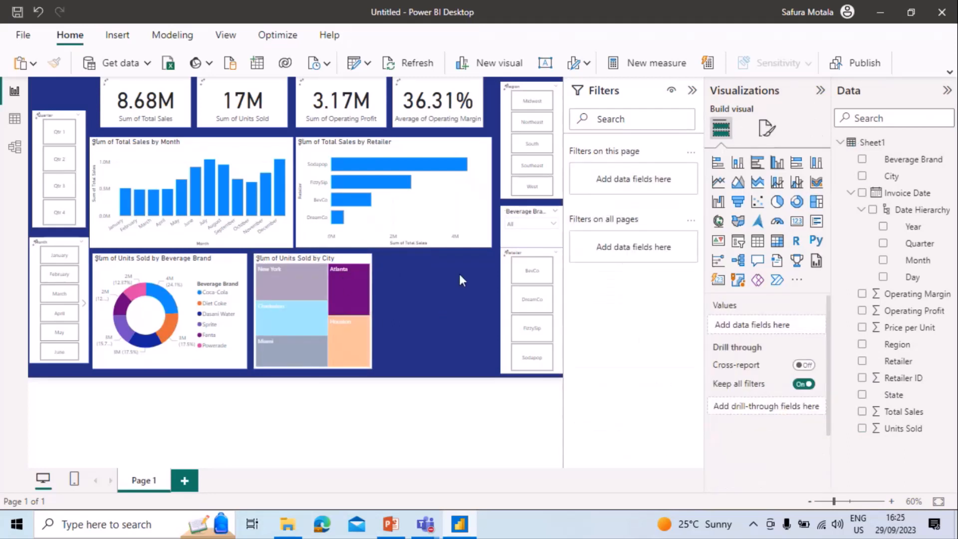
pyautogui.click(346, 289)
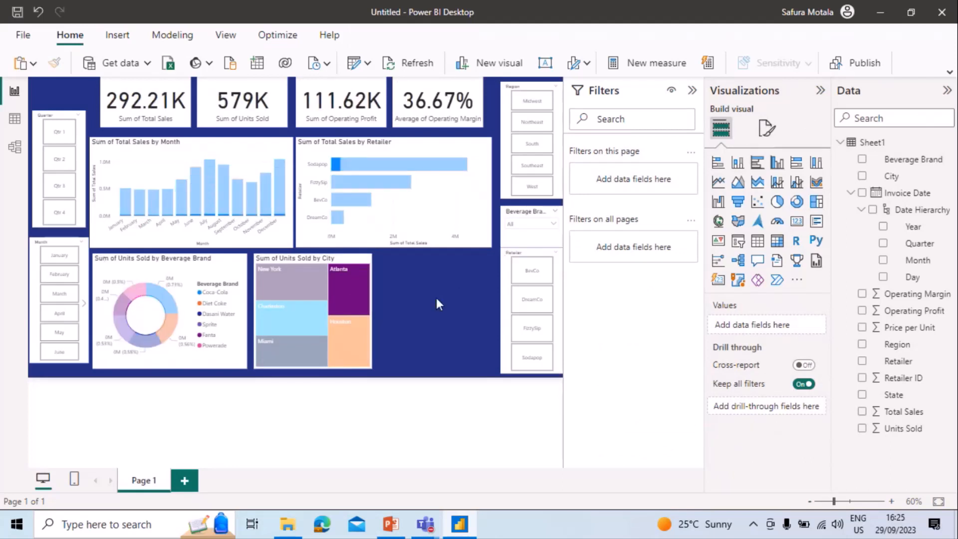
pyautogui.click(348, 307)
pyautogui.rightClick(349, 307)
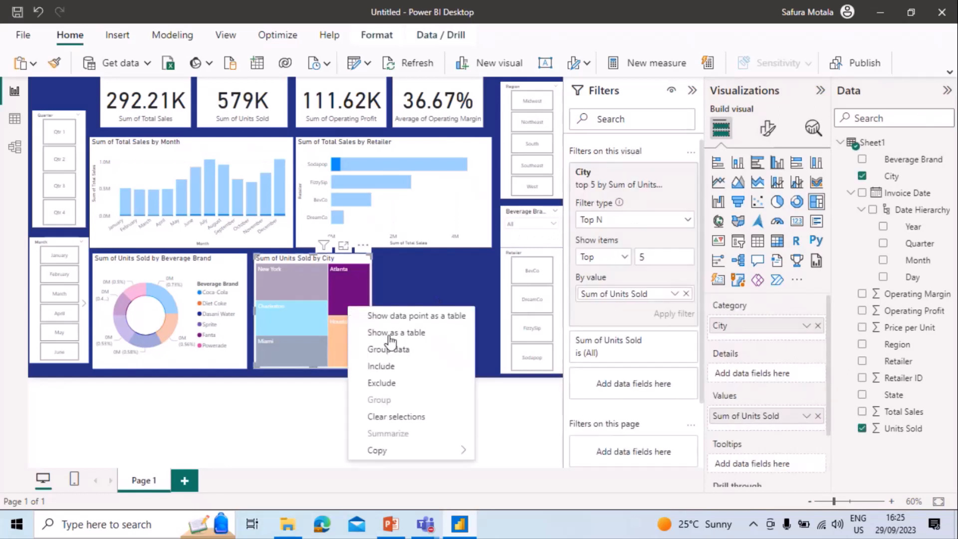
pyautogui.click(404, 417)
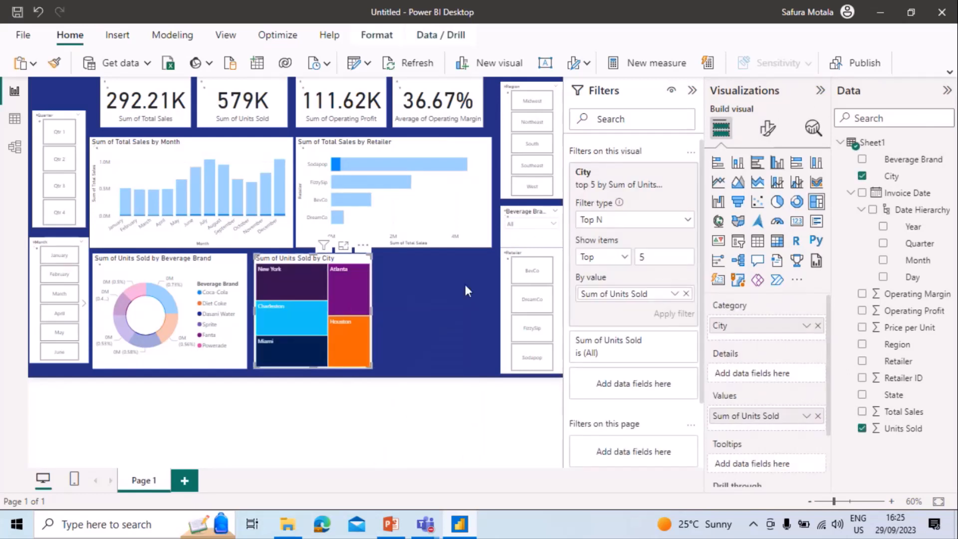
# Add a donut chart of Total Sales by State in the free space beside the city treemap.
pyautogui.click(441, 327)
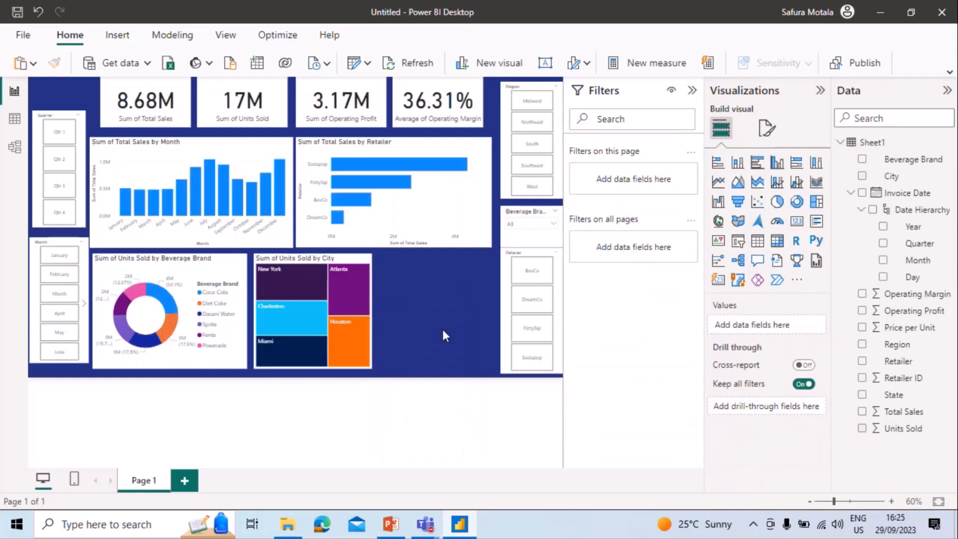
pyautogui.click(797, 202)
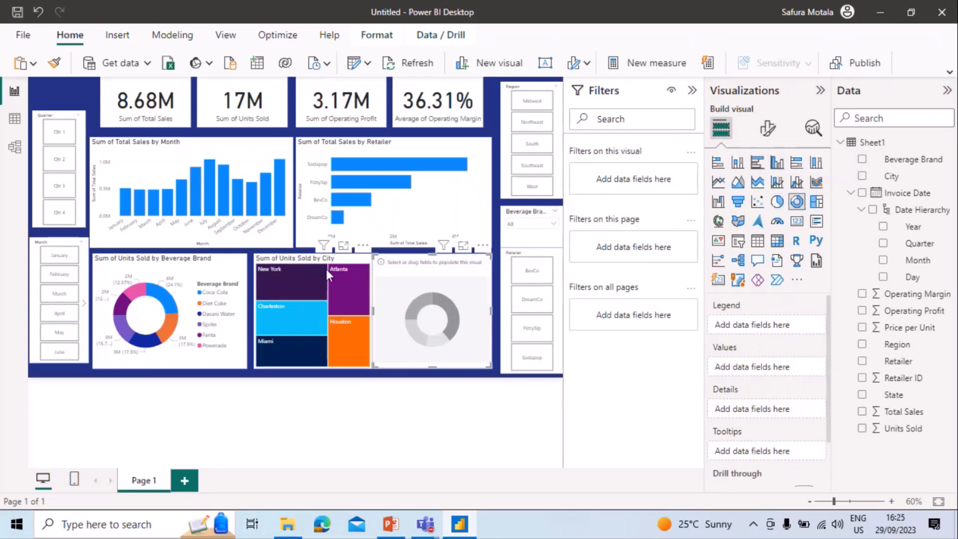
pyautogui.moveTo(310, 260); pyautogui.dragTo(307, 258)
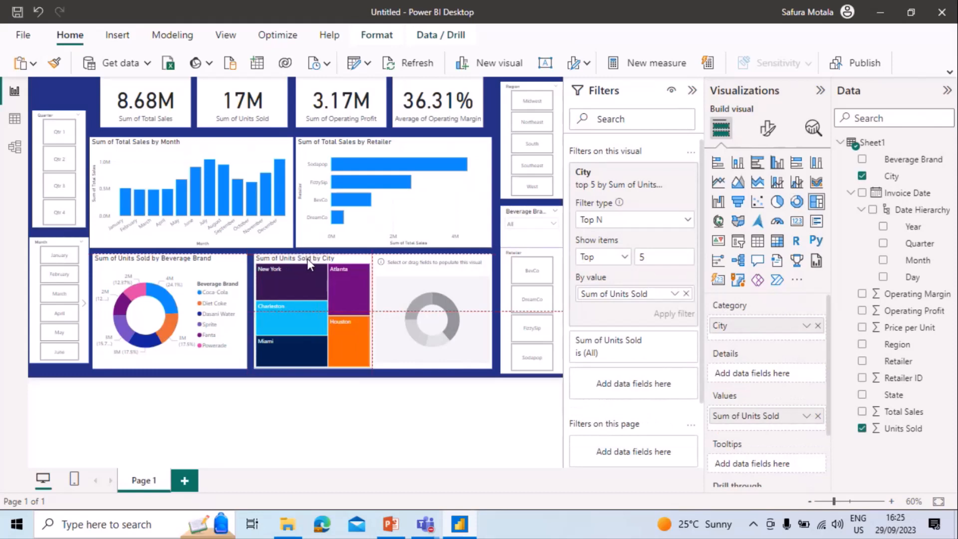
pyautogui.click(421, 273)
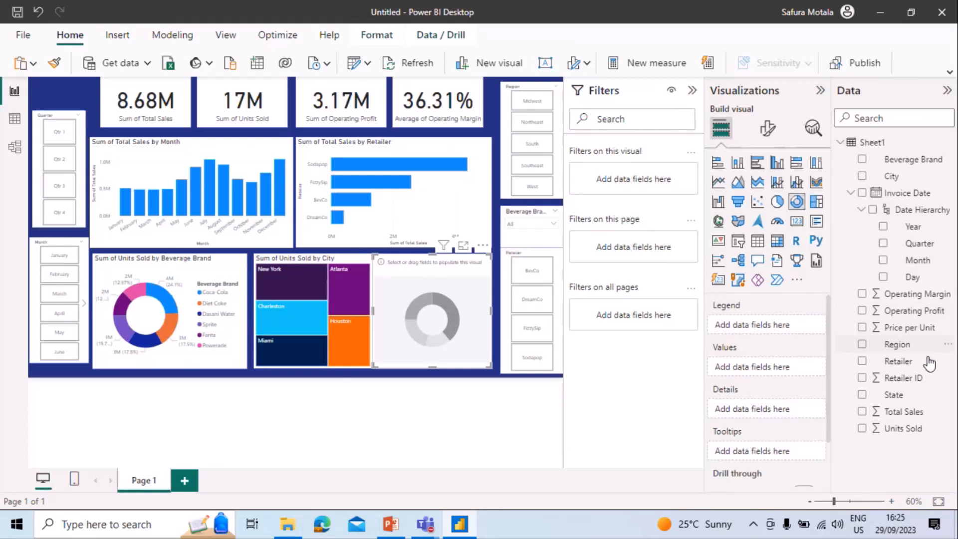
pyautogui.moveTo(910, 399); pyautogui.dragTo(775, 328)
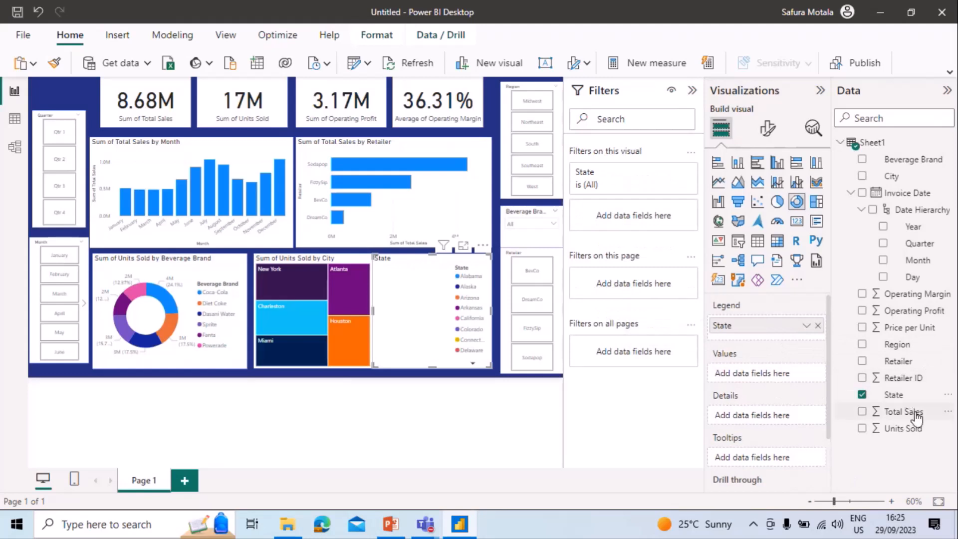
pyautogui.moveTo(910, 414); pyautogui.dragTo(783, 379)
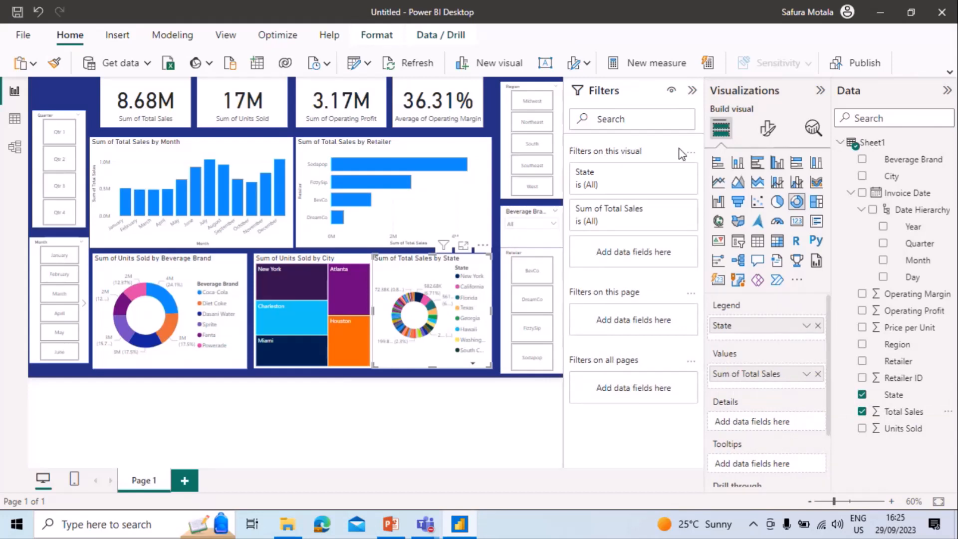
# Apply a Top N filter to the donut chart's State field, showing the top 8 by Sum of Total Sales.
pyautogui.click(670, 172)
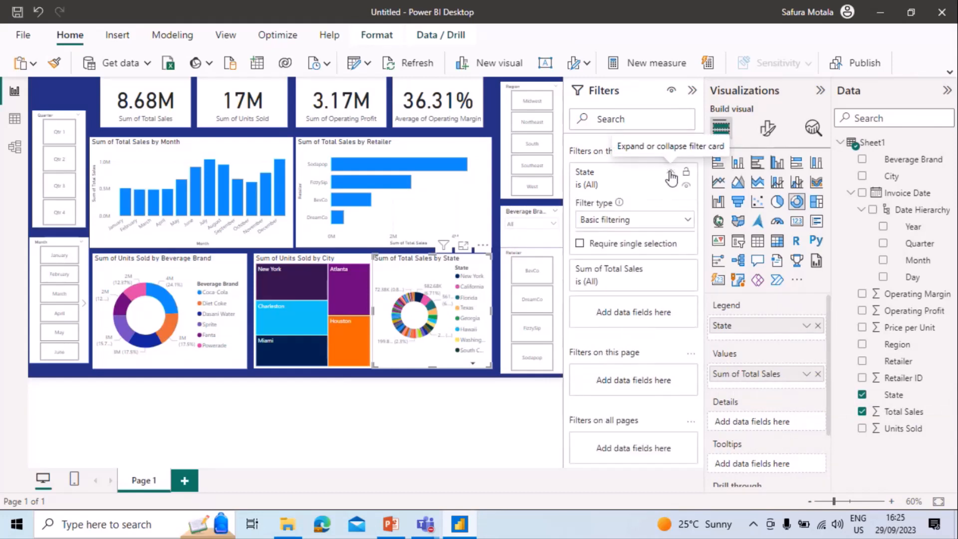
pyautogui.click(683, 221)
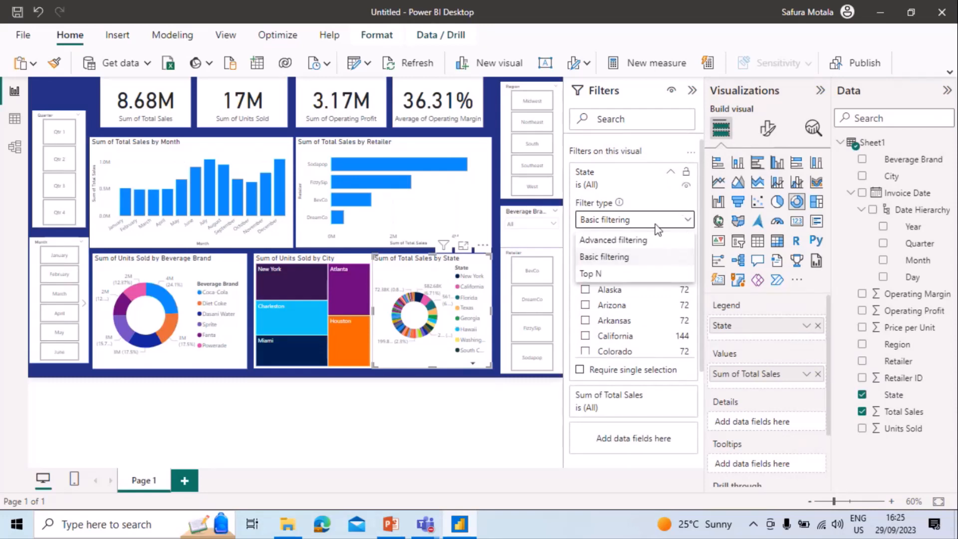
pyautogui.click(651, 274)
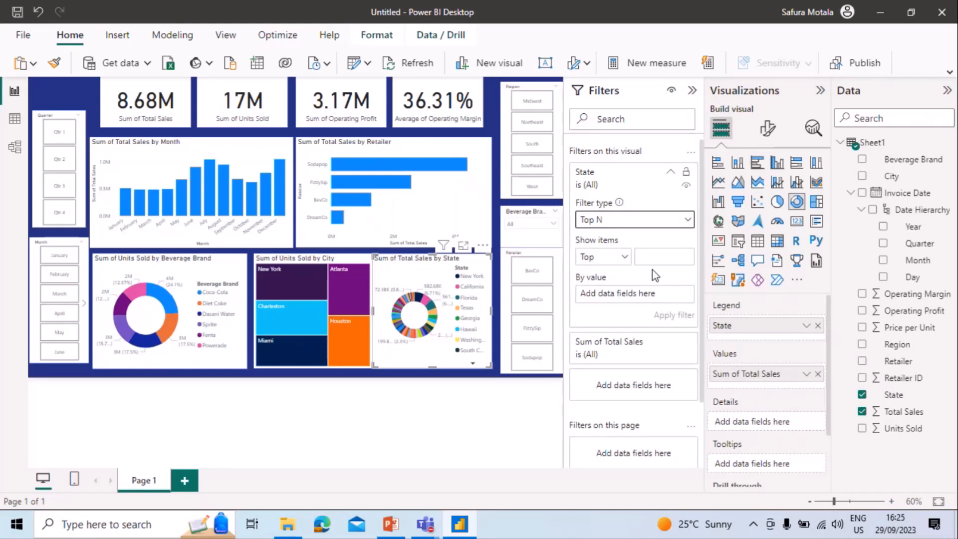
pyautogui.click(650, 256)
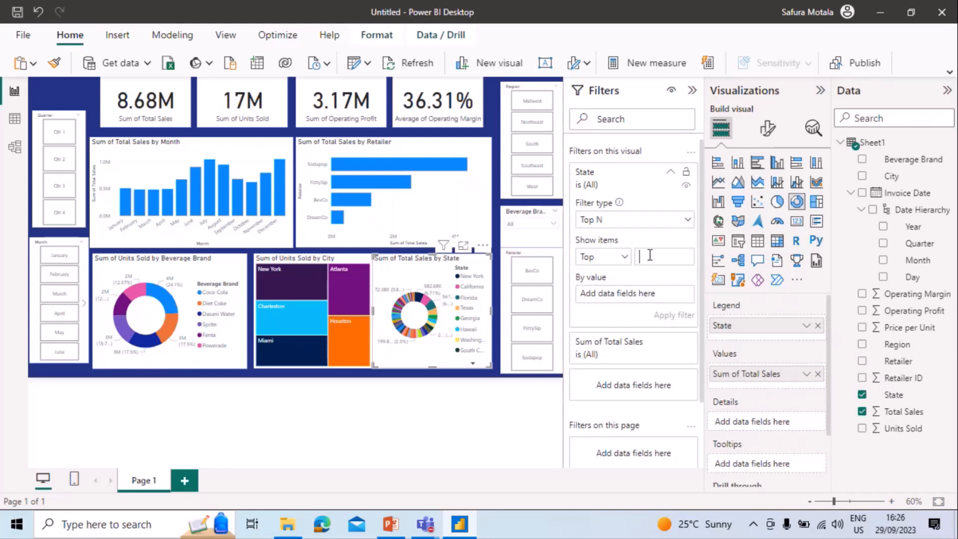
pyautogui.write('8')
pyautogui.moveTo(911, 414); pyautogui.dragTo(652, 295)
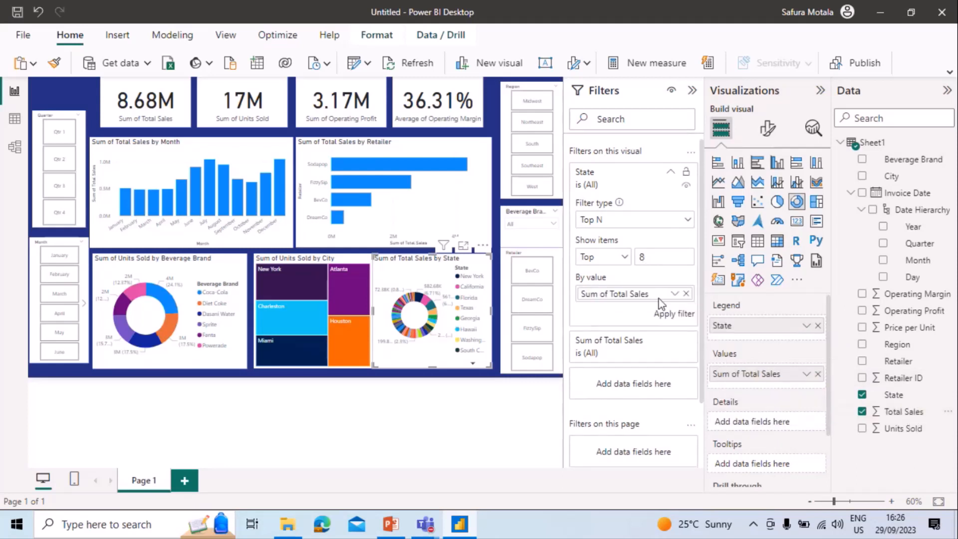
pyautogui.click(682, 316)
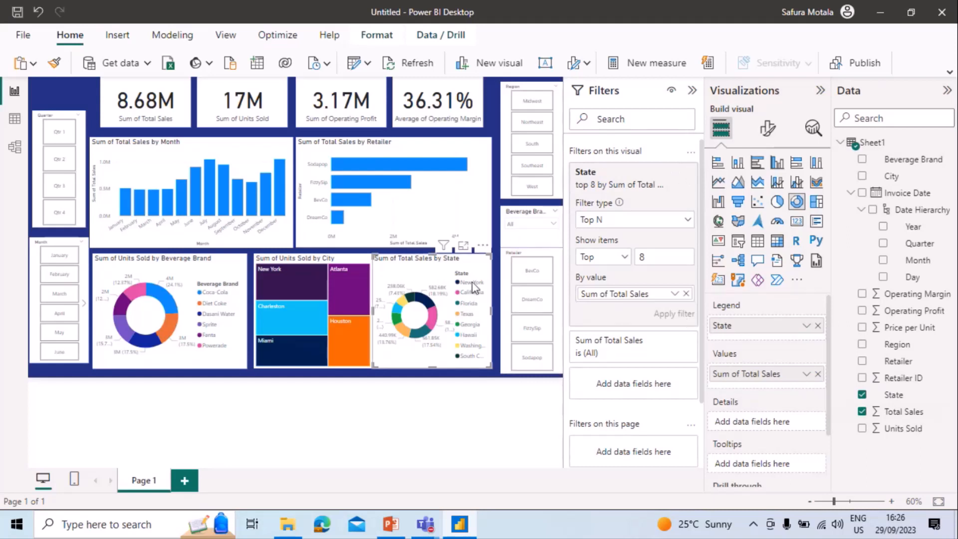
pyautogui.click(692, 91)
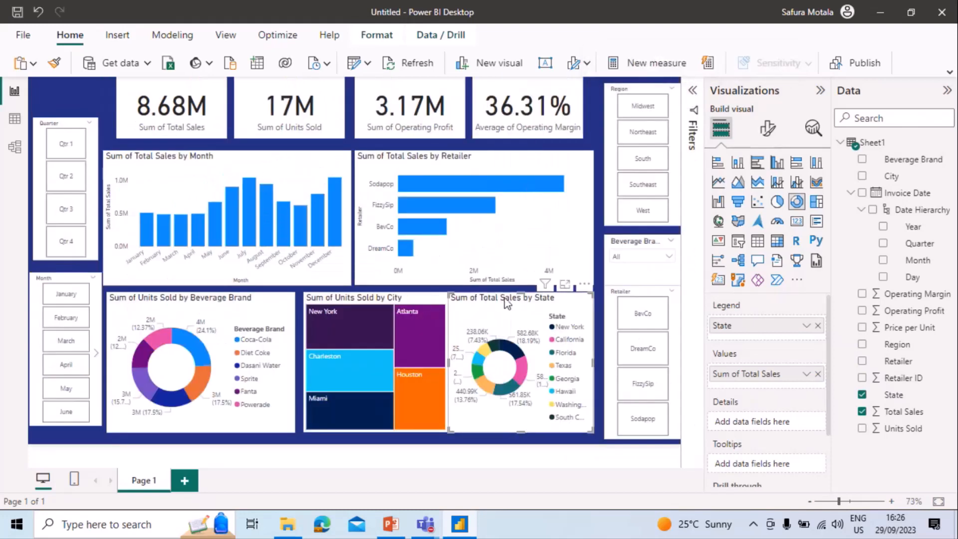
# Nudge the state donut chart away from the city treemap, and shift the Beverage Brand and Region slicers slightly upward to even out the spacing.
pyautogui.moveTo(508, 298); pyautogui.dragTo(512, 299)
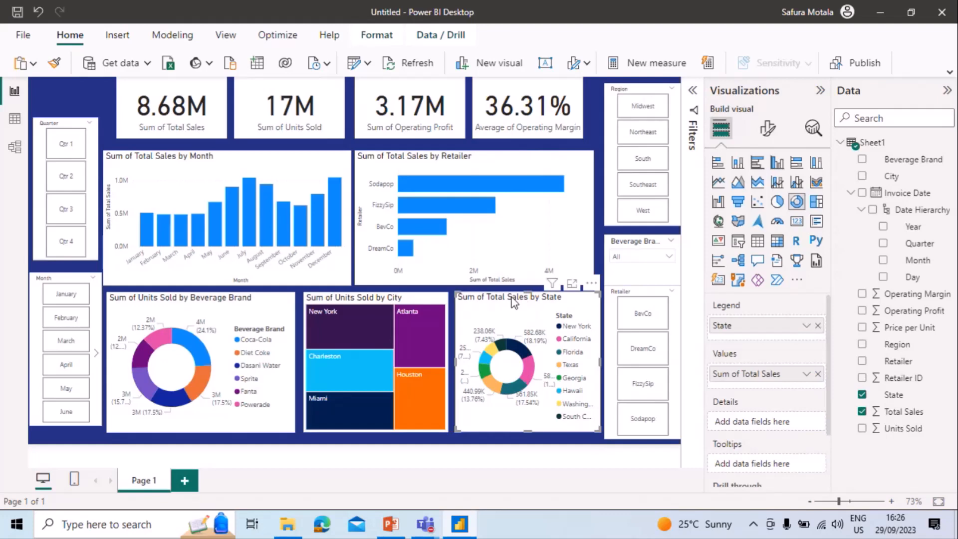
pyautogui.click(619, 243)
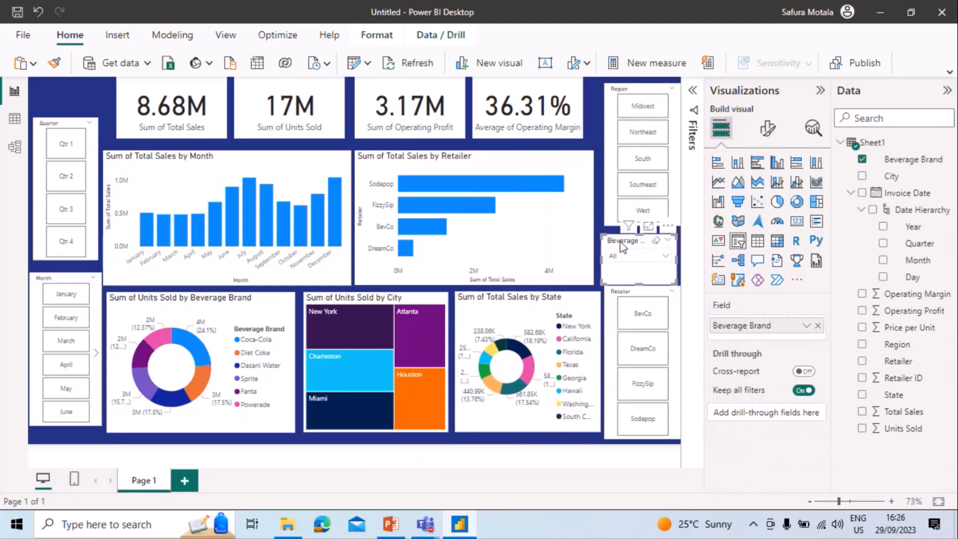
pyautogui.moveTo(624, 238); pyautogui.dragTo(627, 231)
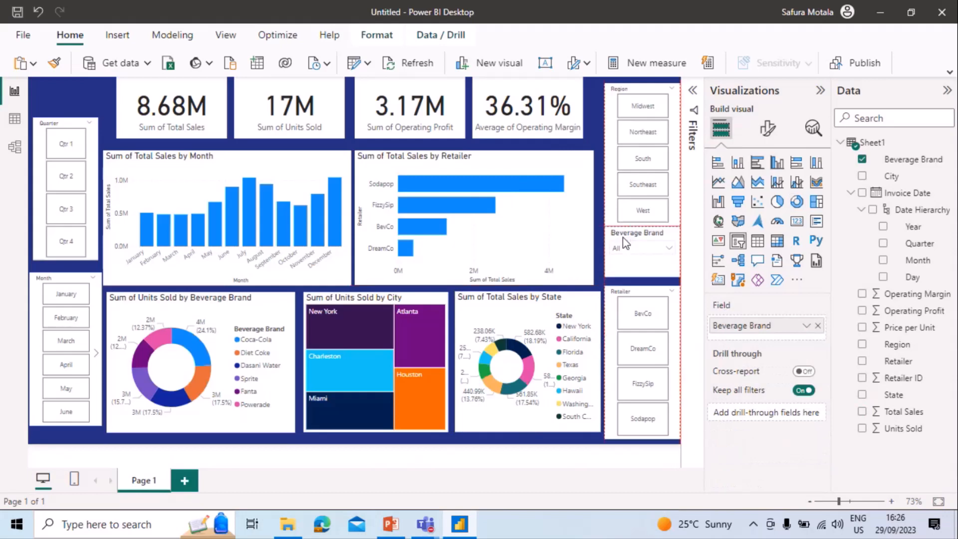
pyautogui.click(633, 85)
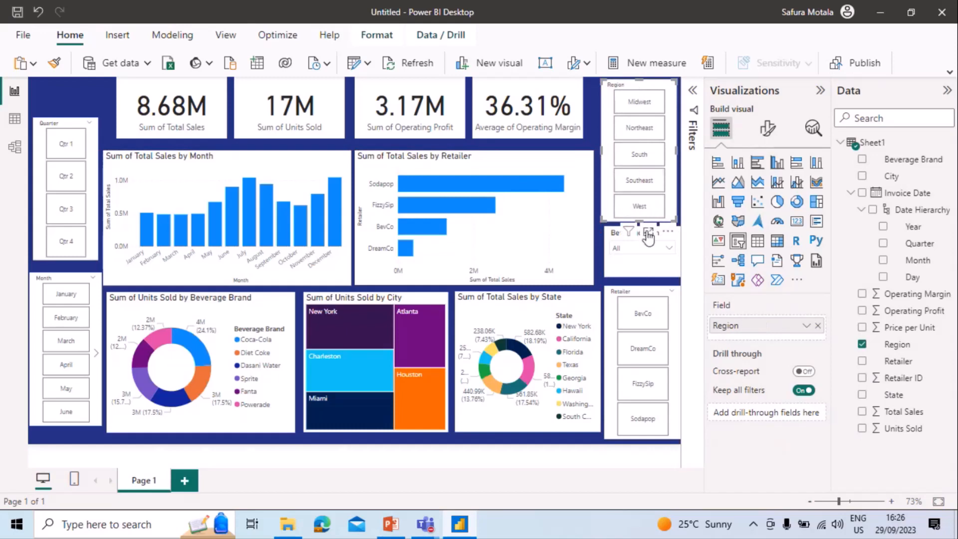
pyautogui.click(644, 262)
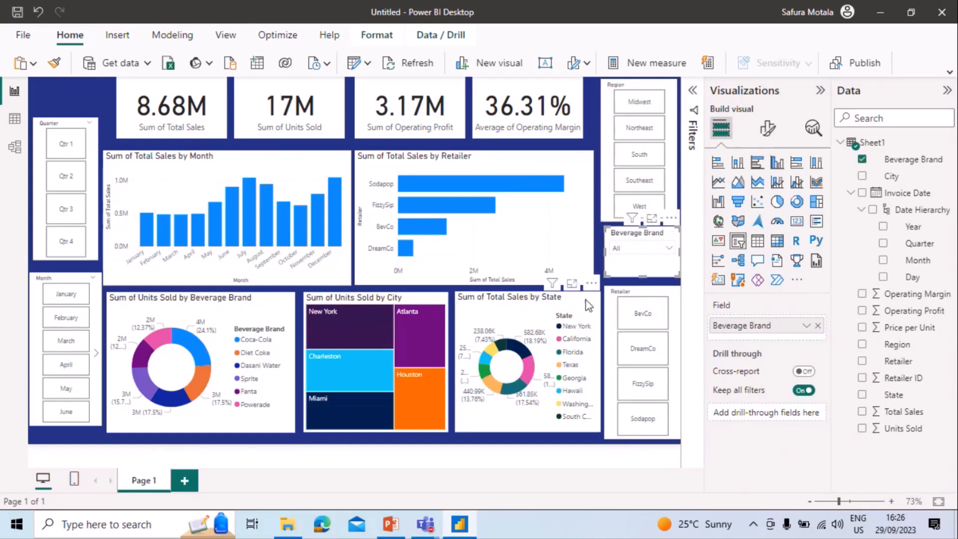
pyautogui.click(601, 246)
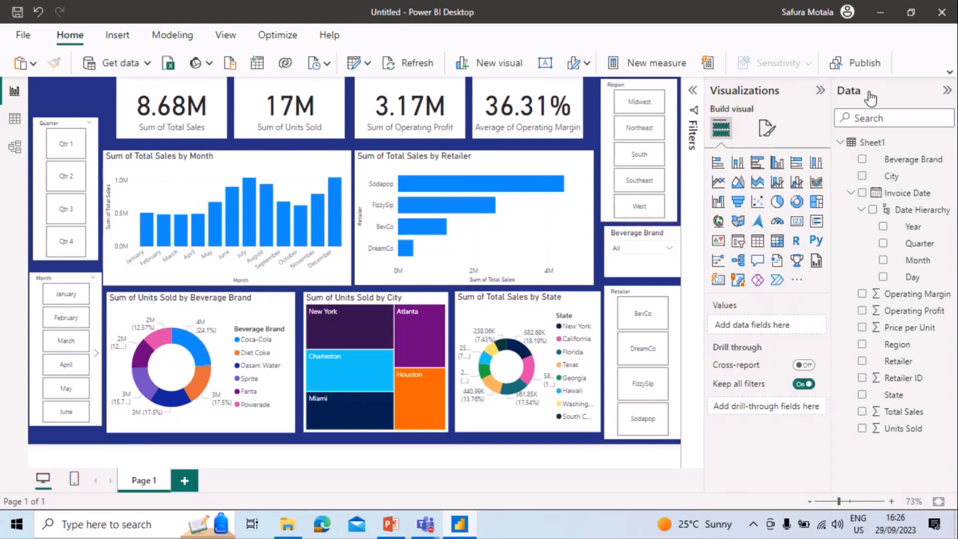
# Minimize the report and presentation windows and switch to the Power Platform Junkies Bi-weekly call in Microsoft Teams.
pyautogui.click(881, 15)
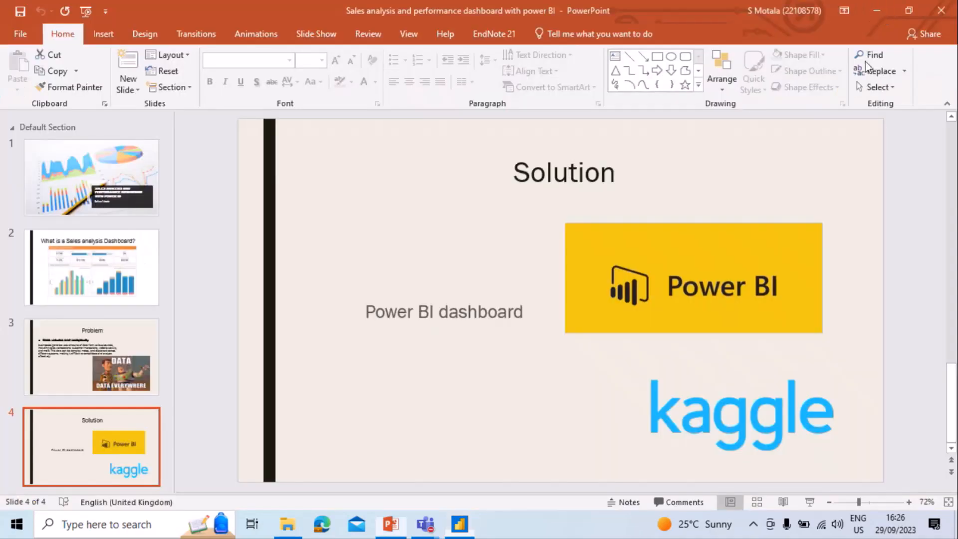
pyautogui.click(888, 7)
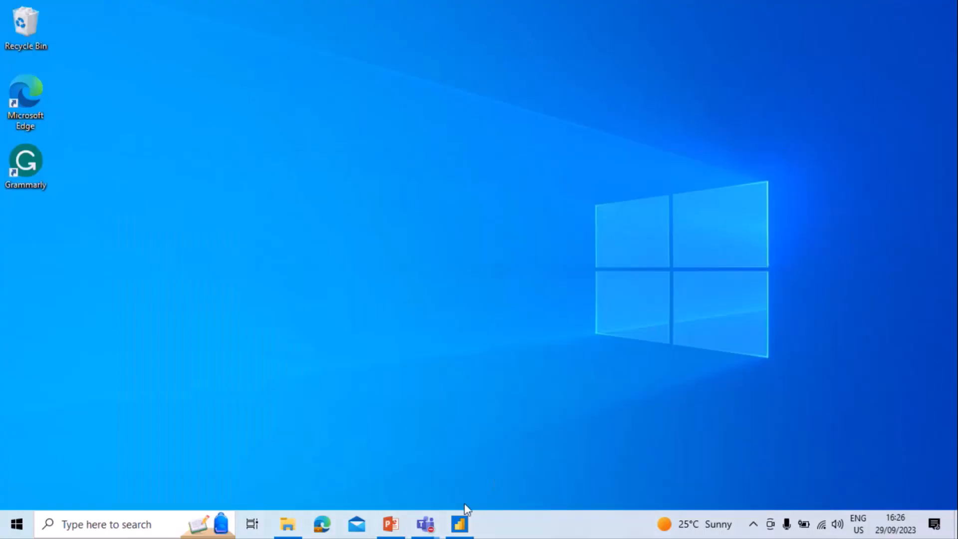
pyautogui.moveTo(428, 529)
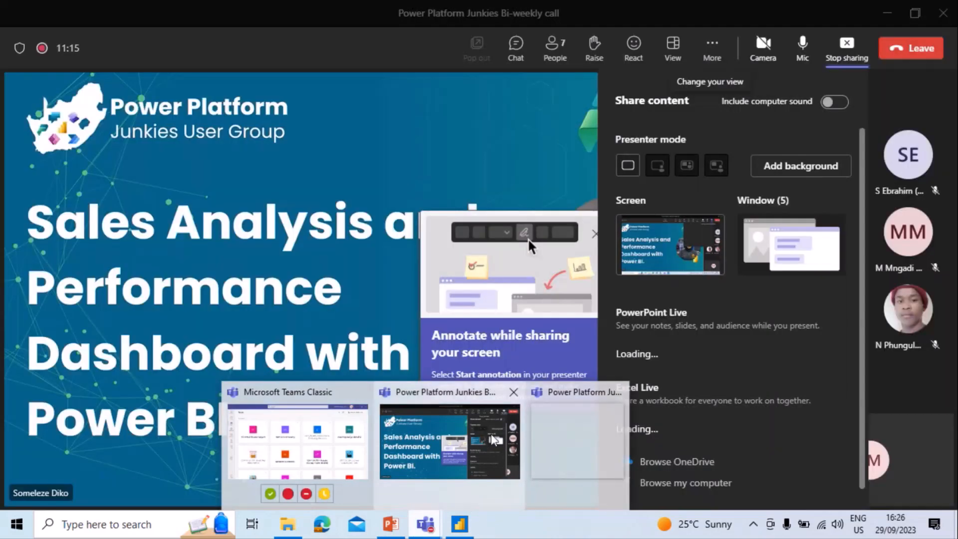
pyautogui.click(494, 432)
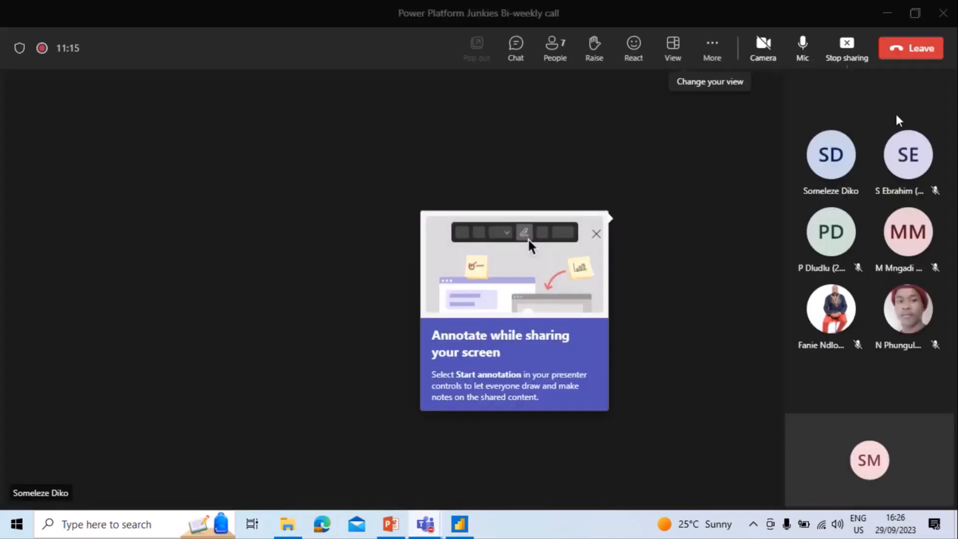
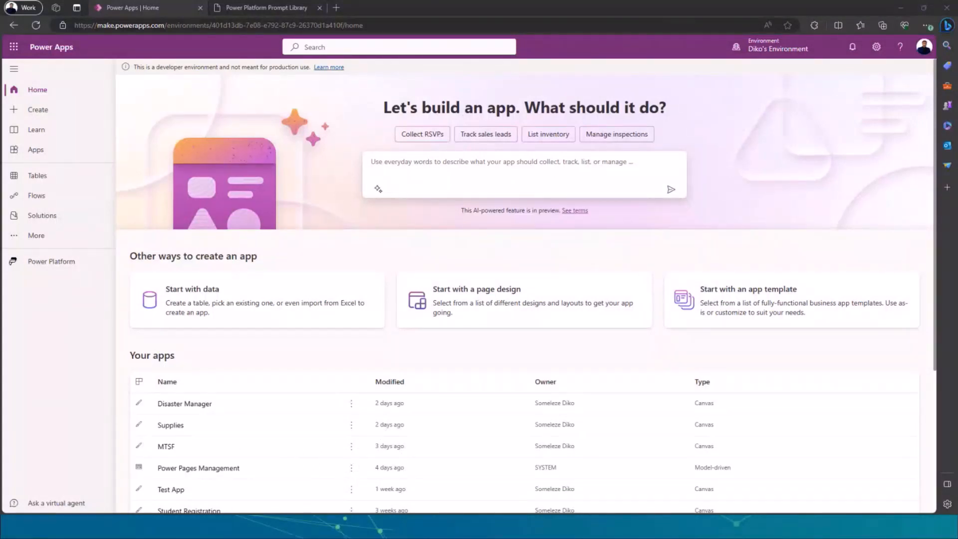
# Enlarge the Power Apps home page and open the environments list in the Power Platform admin center.
pyautogui.hotkey('ctrl', '+')
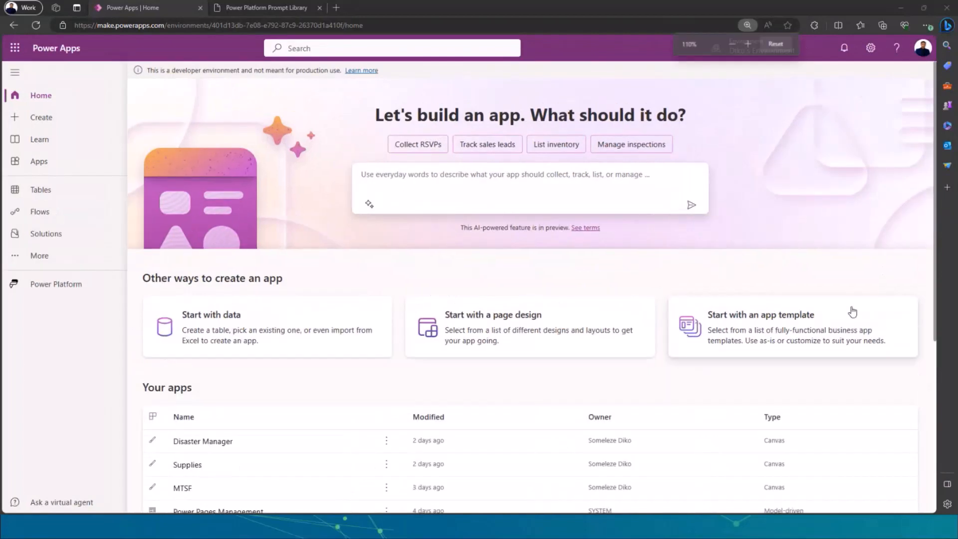
pyautogui.hotkey('ctrl', '+')
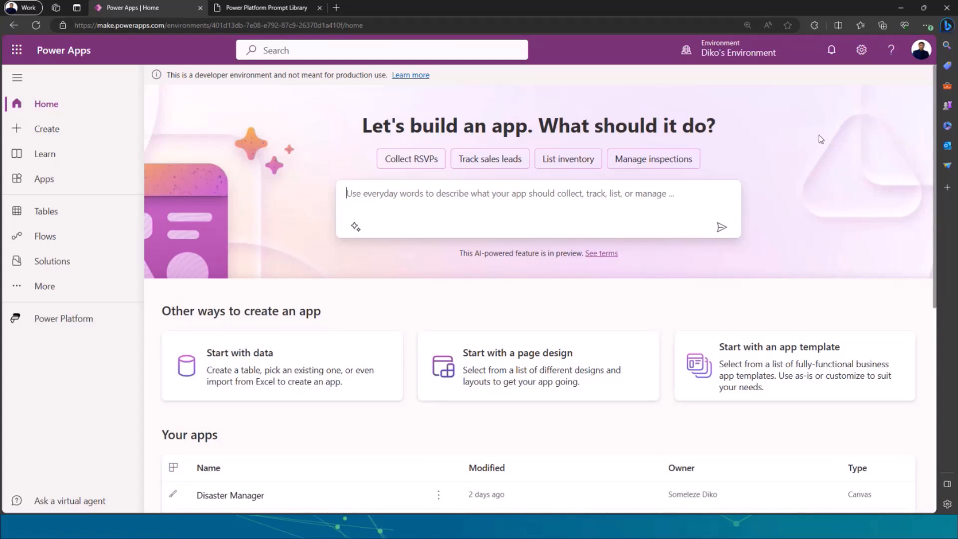
pyautogui.click(863, 50)
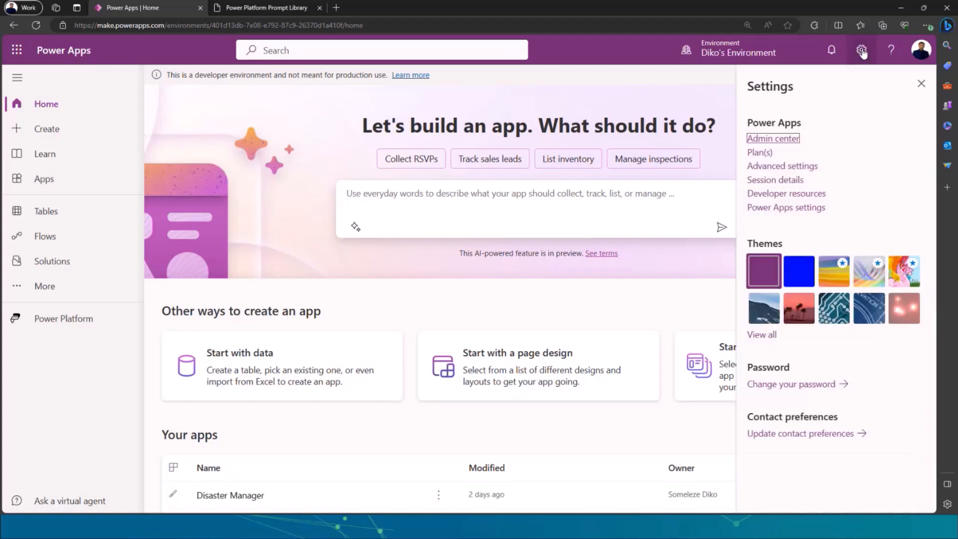
pyautogui.click(778, 139)
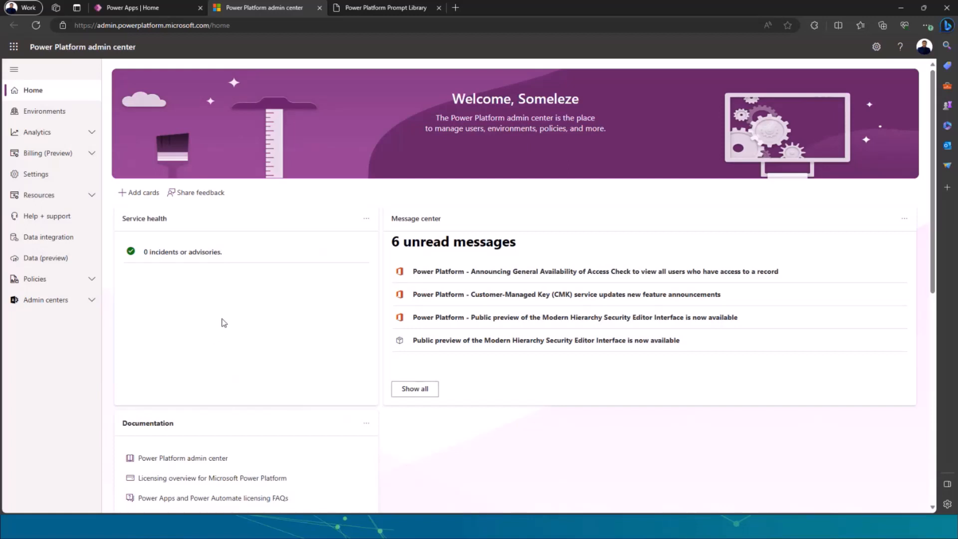
pyautogui.click(52, 114)
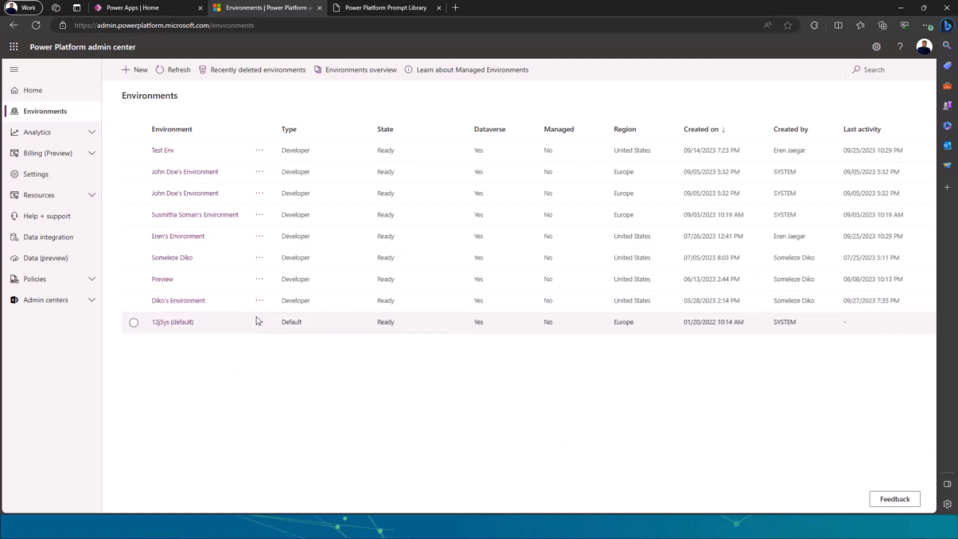
# Start a new environment and name it with the owner's full name in possessive form followed by "Environment".
pyautogui.click(136, 71)
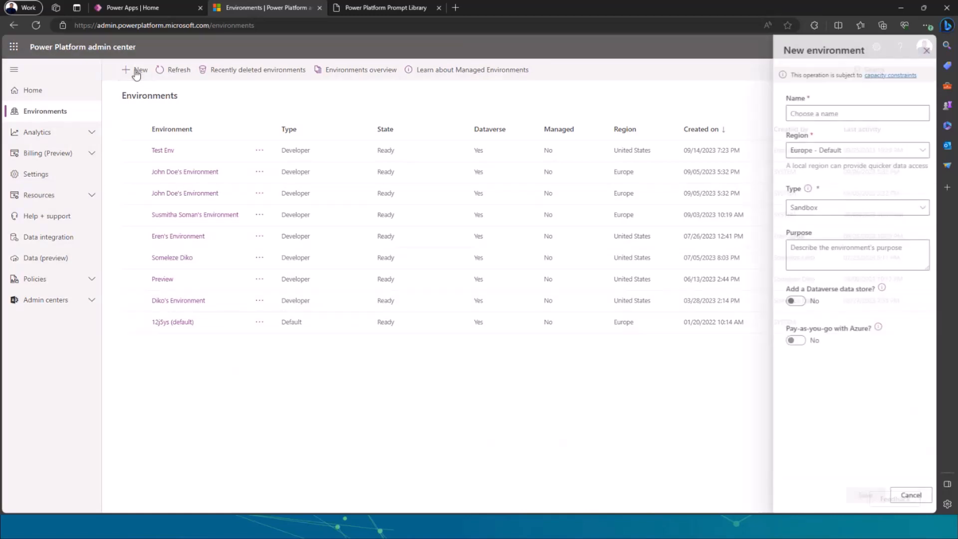
pyautogui.click(788, 115)
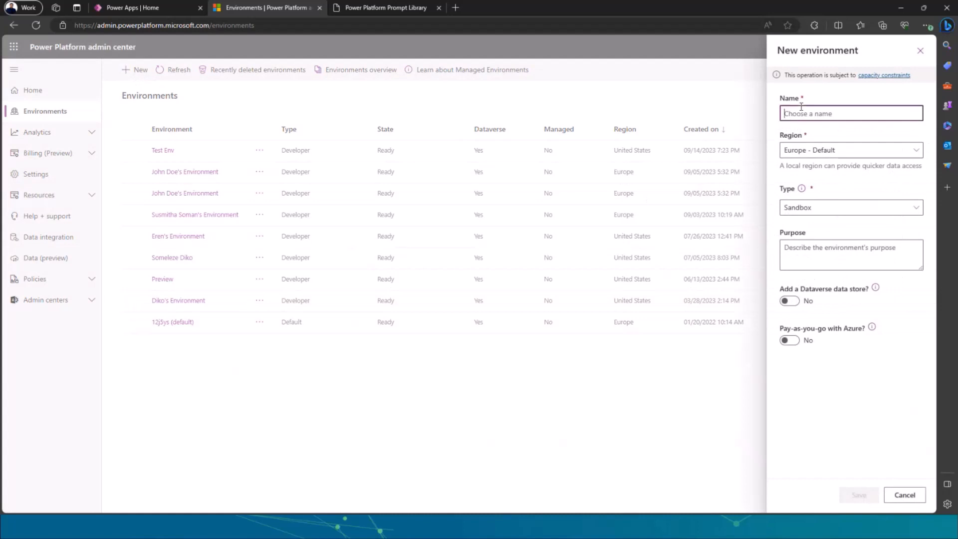
pyautogui.click(795, 148)
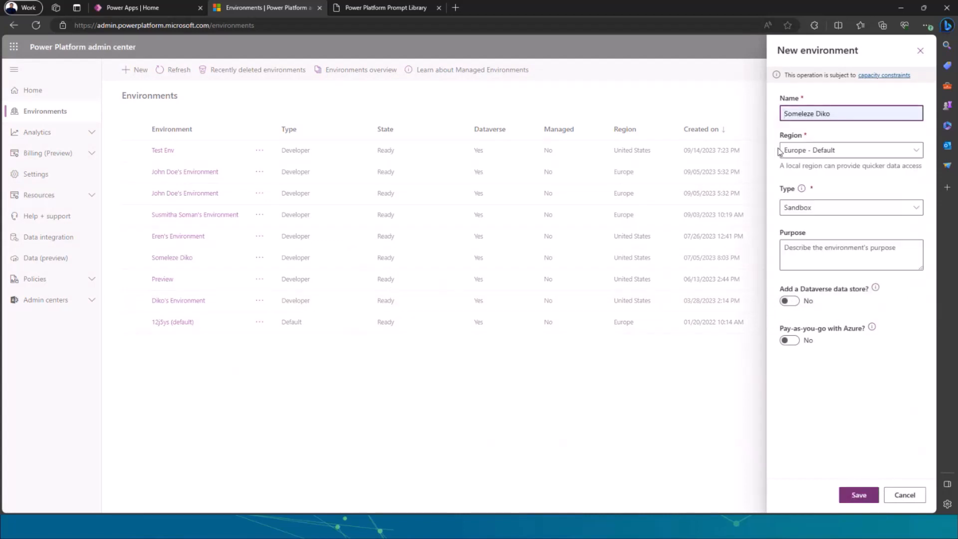
pyautogui.write('s')
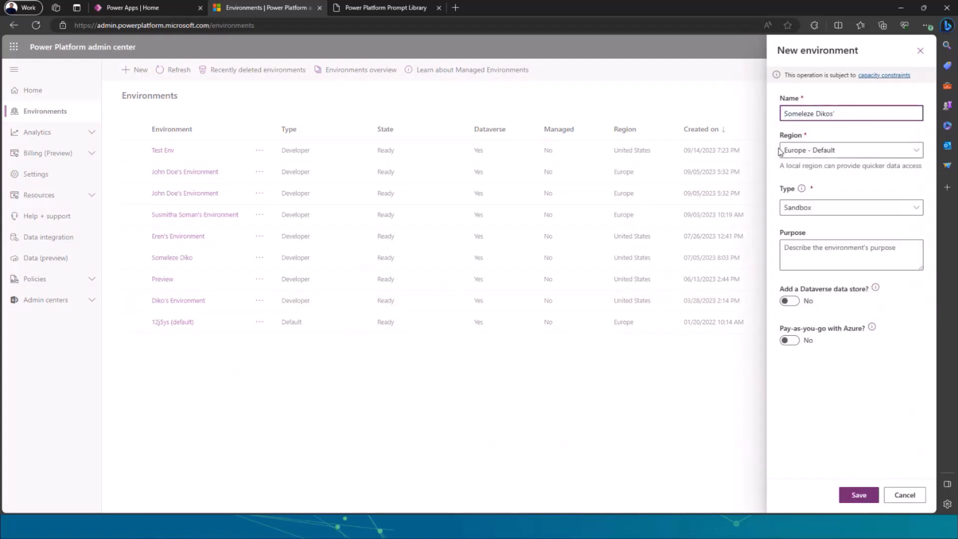
pyautogui.press('BackSpace')
pyautogui.write("'s Env")
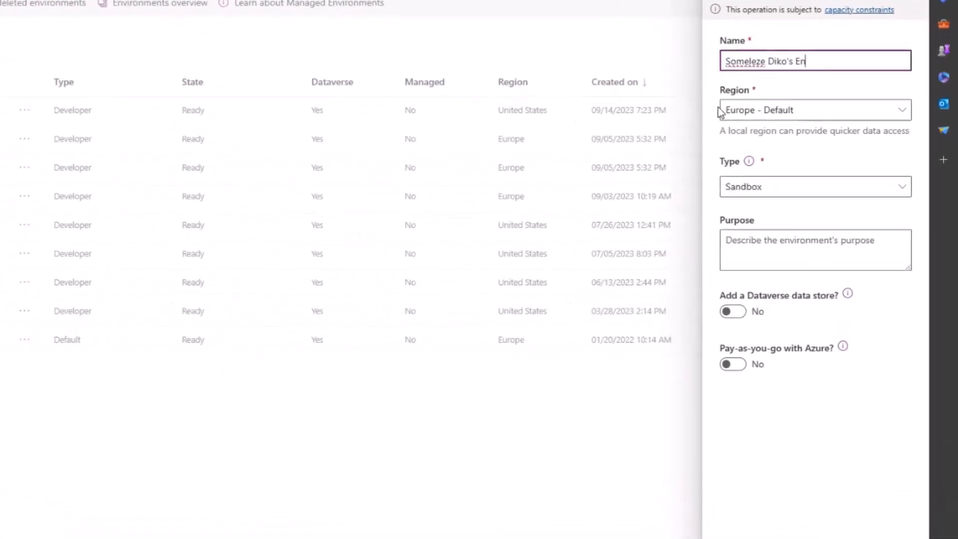
pyautogui.write('ironment')
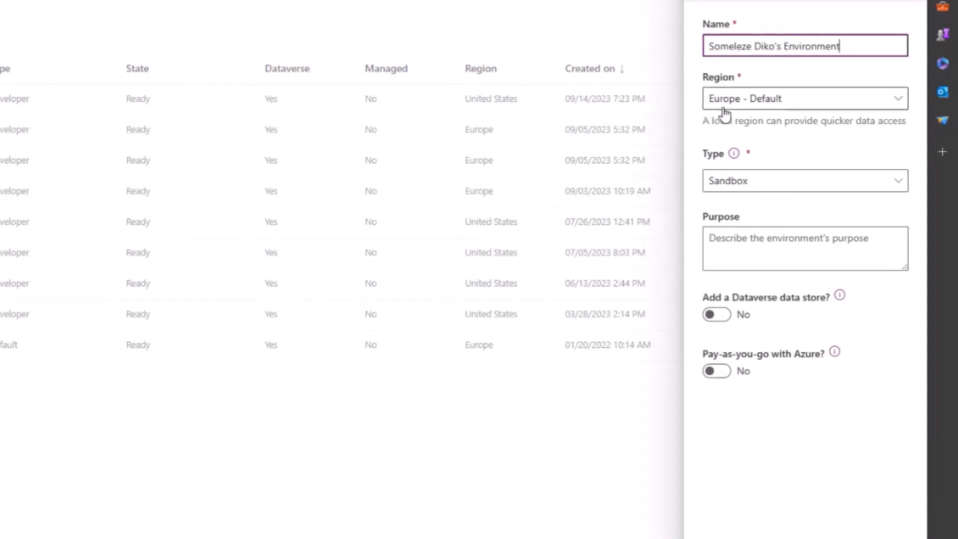
# Set the new environment's region to United States and its type to Developer, leaving the purpose empty.
pyautogui.click(759, 100)
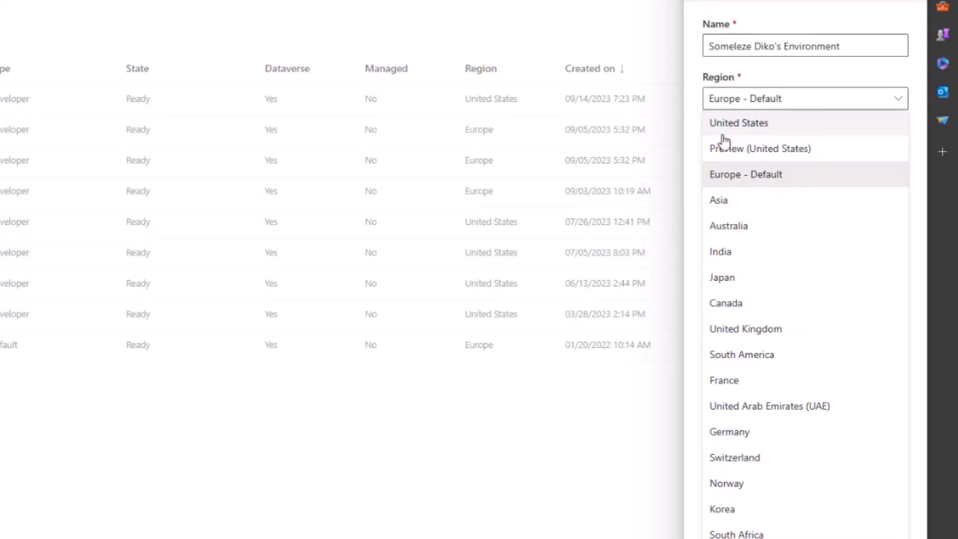
pyautogui.click(739, 125)
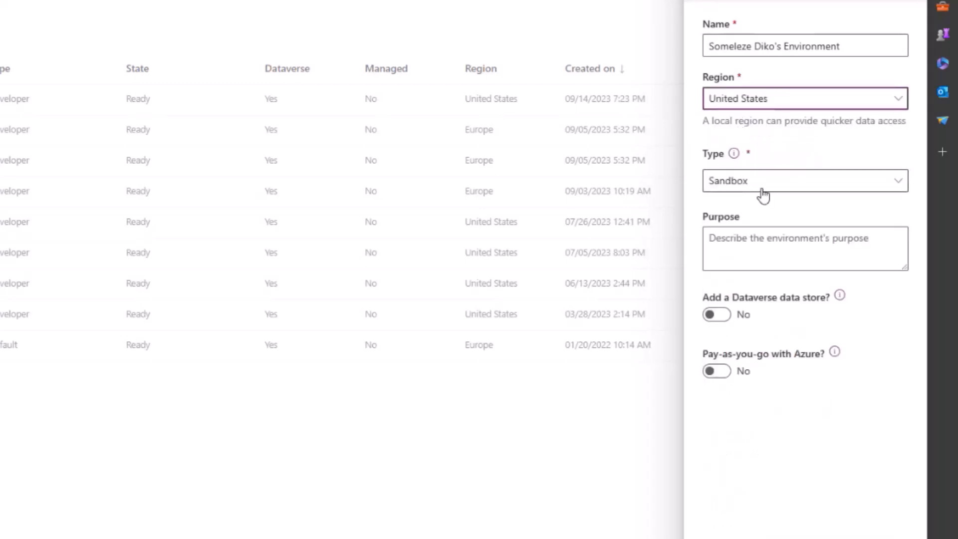
pyautogui.click(837, 186)
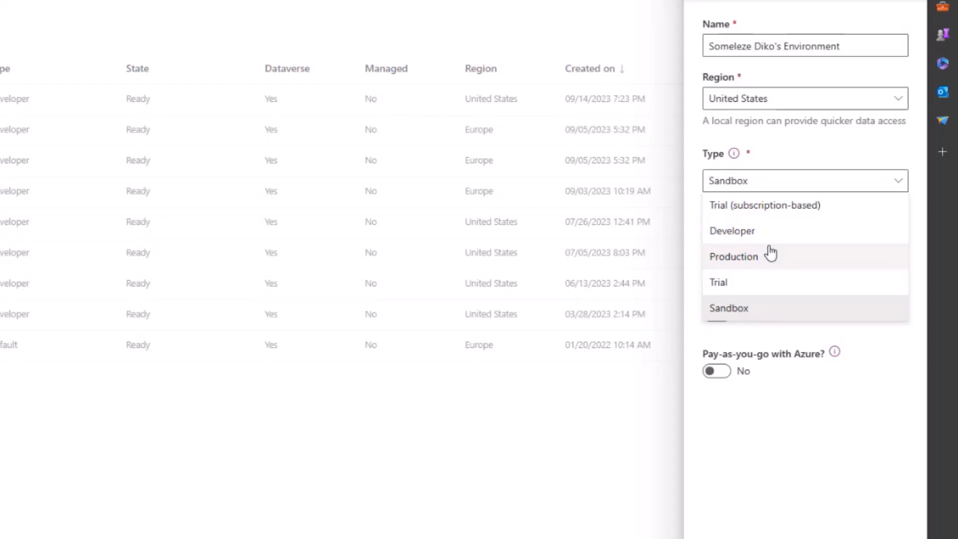
pyautogui.click(739, 234)
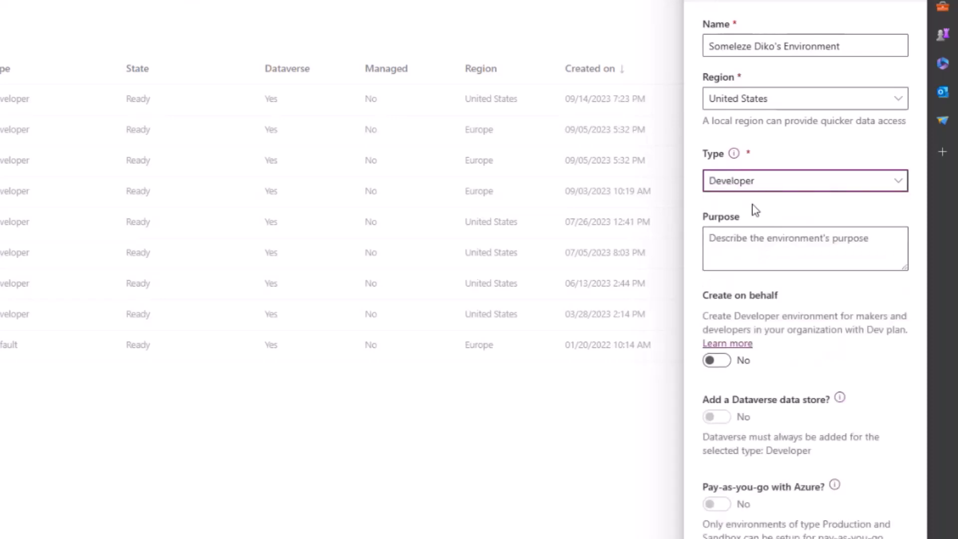
pyautogui.click(753, 250)
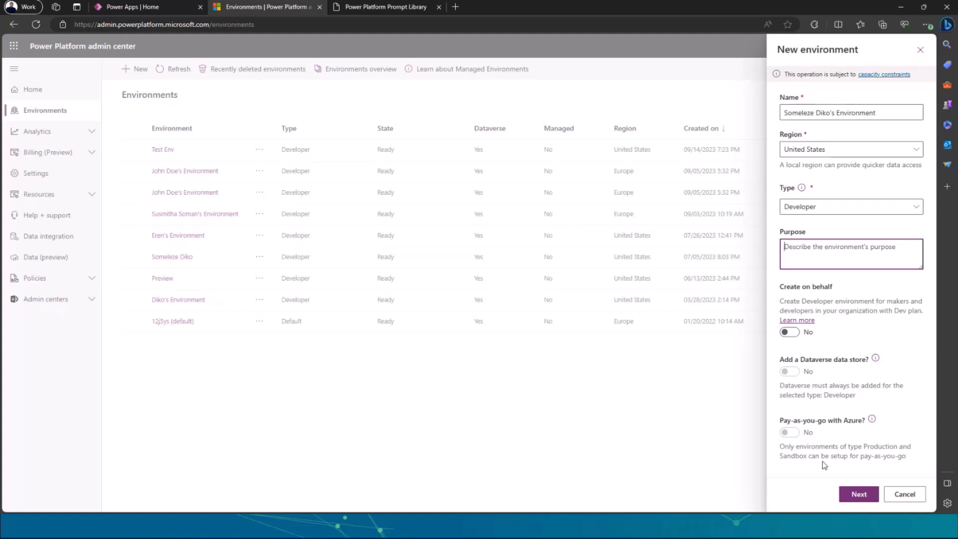
# Try to save the new environment with Dataverse and deployment of sample apps and data enabled, and cancel the creation.
pyautogui.click(866, 495)
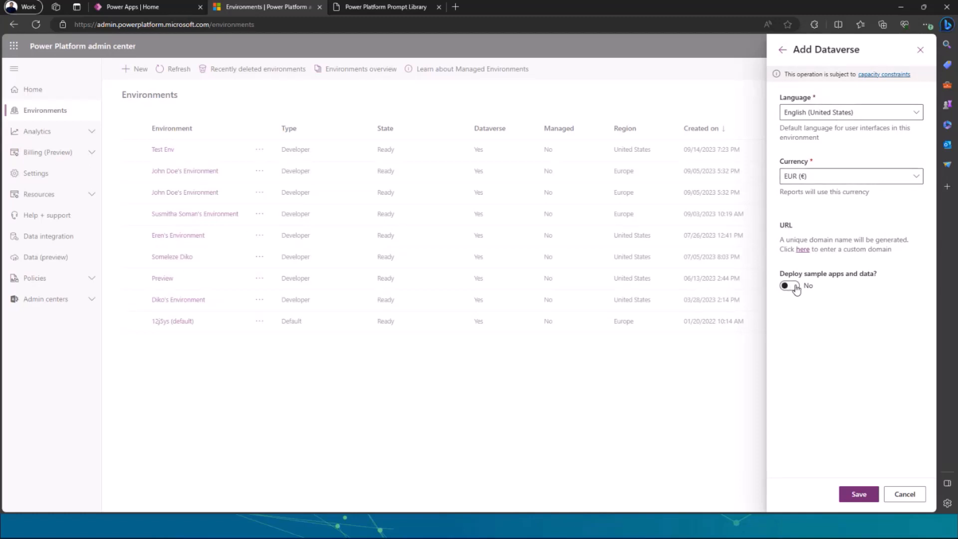
pyautogui.click(796, 289)
pyautogui.click(865, 495)
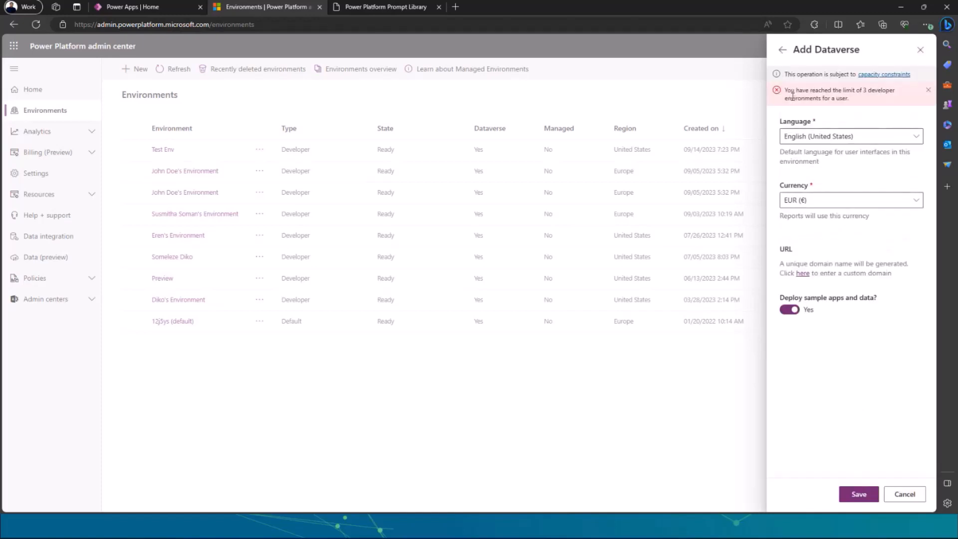
pyautogui.moveTo(785, 91); pyautogui.dragTo(877, 101)
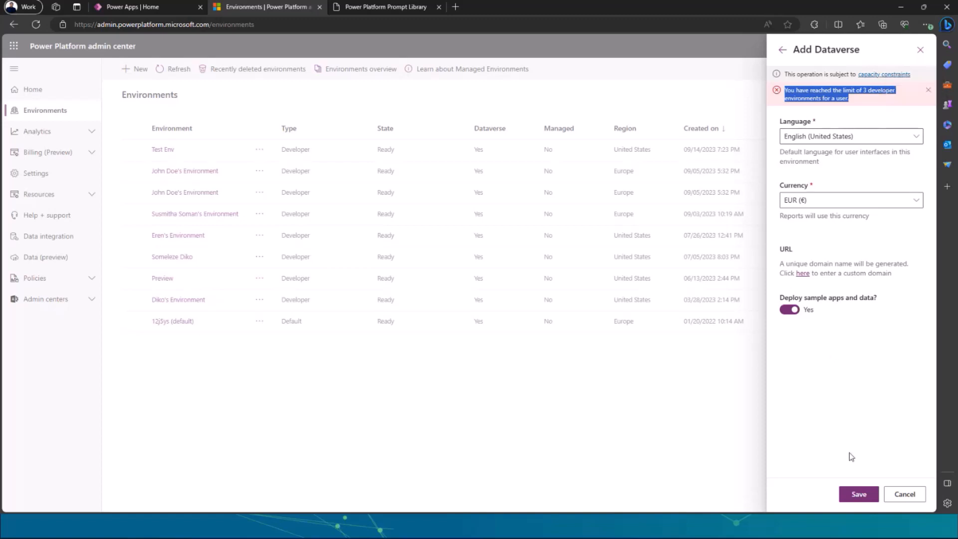
pyautogui.click(904, 495)
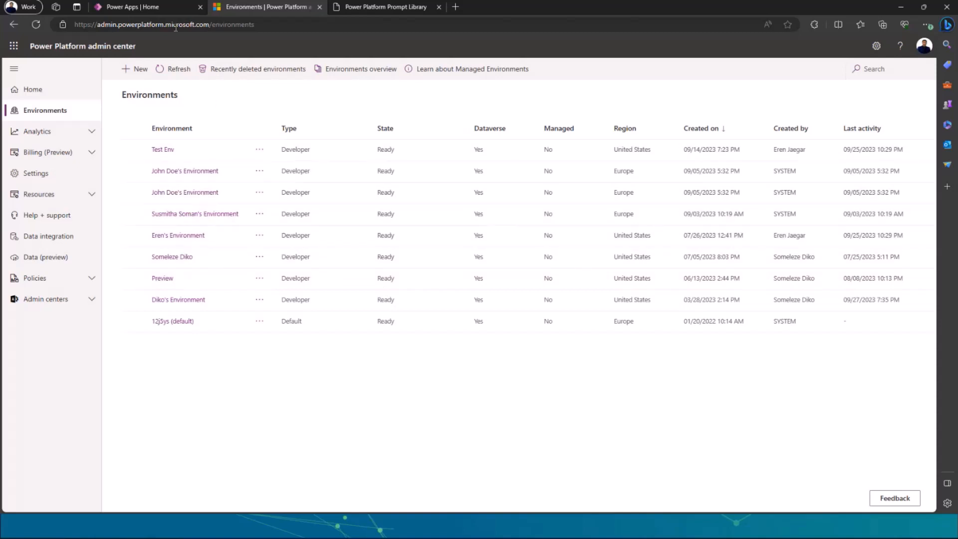
# Return to the Power Apps home page, close its settings, and review the available environments in the environment picker.
pyautogui.click(162, 8)
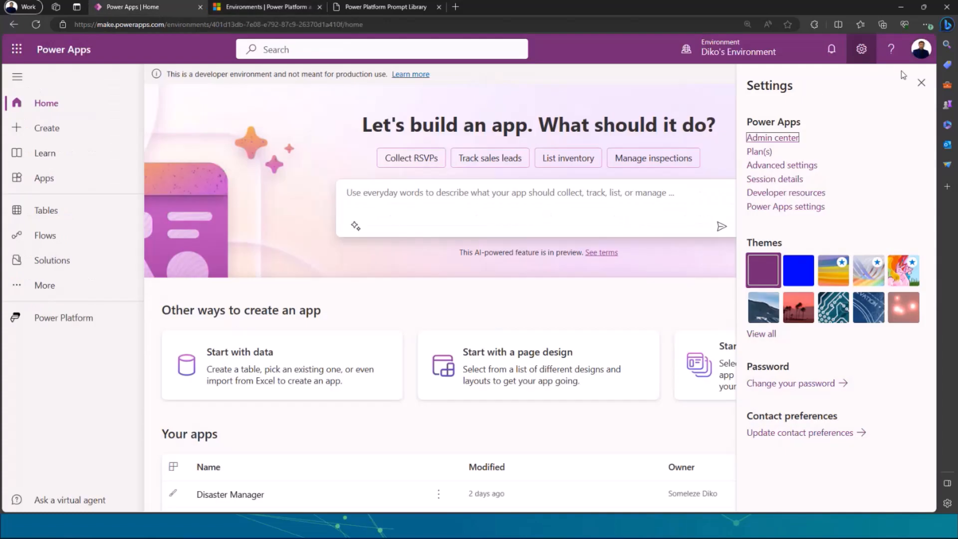
pyautogui.click(913, 82)
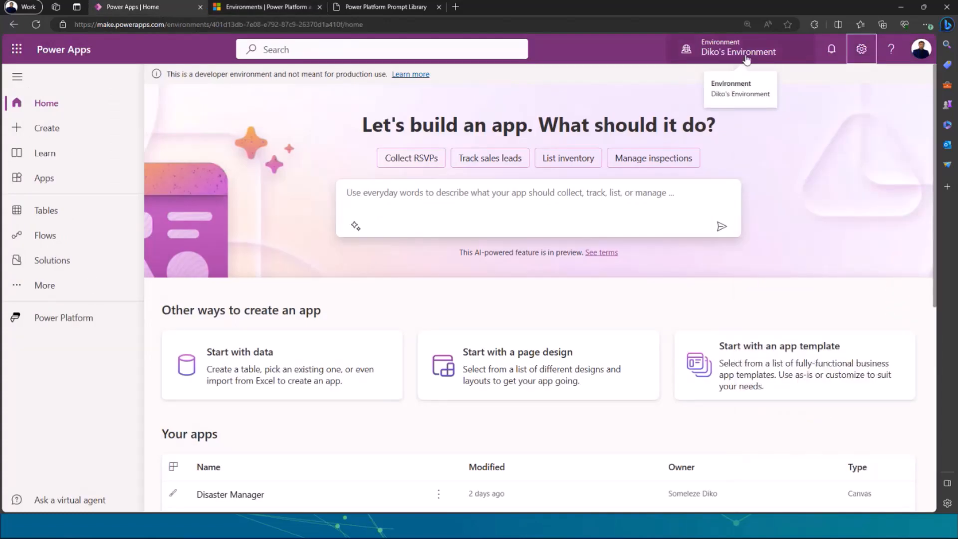
pyautogui.click(746, 55)
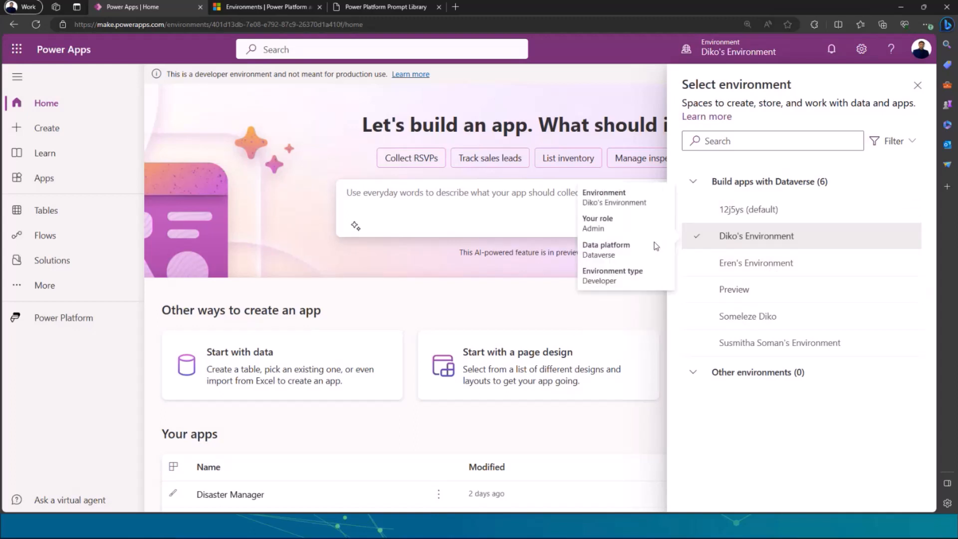
pyautogui.click(474, 200)
pyautogui.click(917, 85)
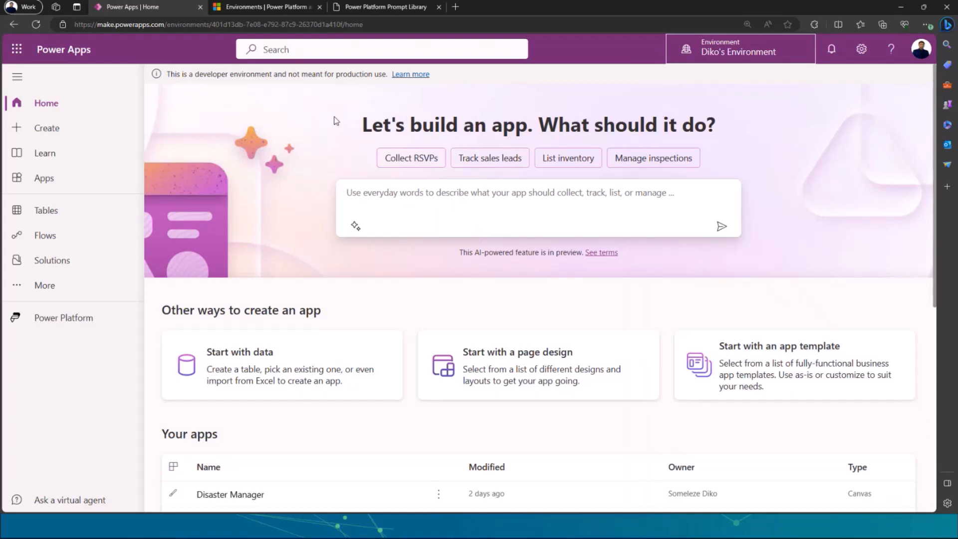
# Load aka.ms/promptmanager in place of the admin center and view the Prompt Management Solution summary on the GitHub page.
pyautogui.click(256, 8)
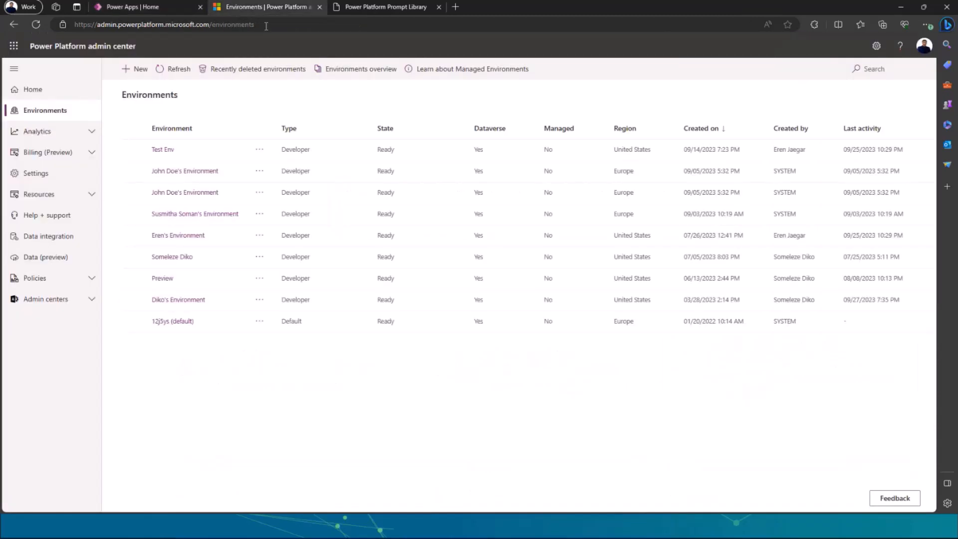
pyautogui.click(266, 26)
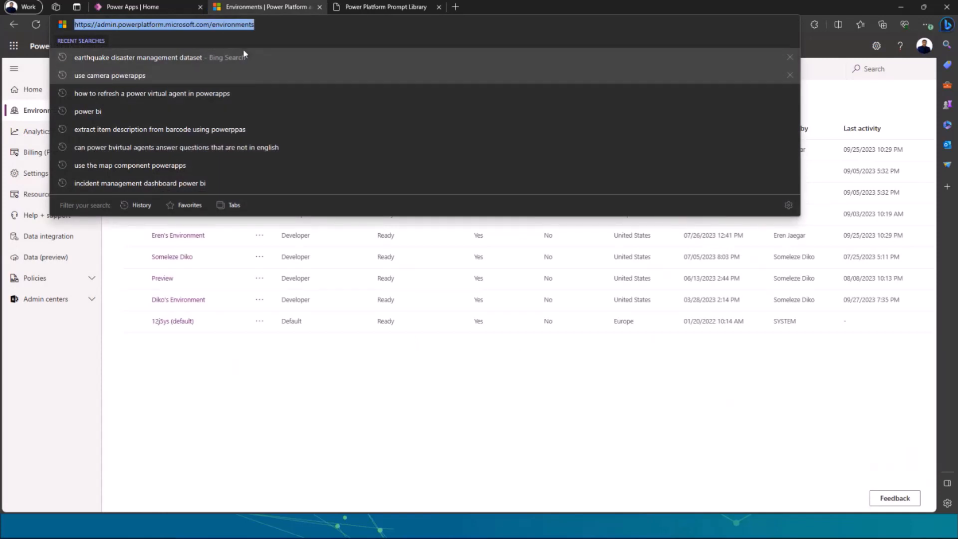
pyautogui.write('aka')
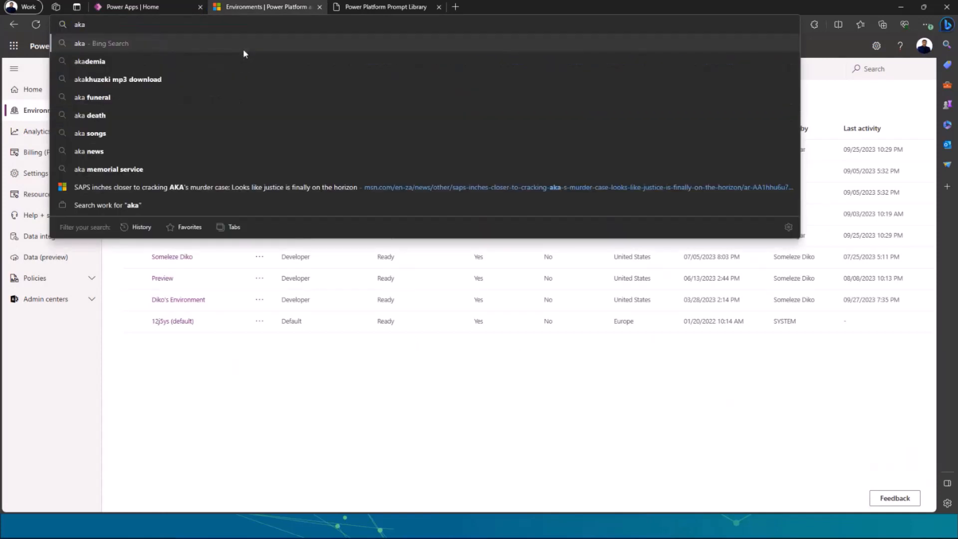
pyautogui.write('.ms/')
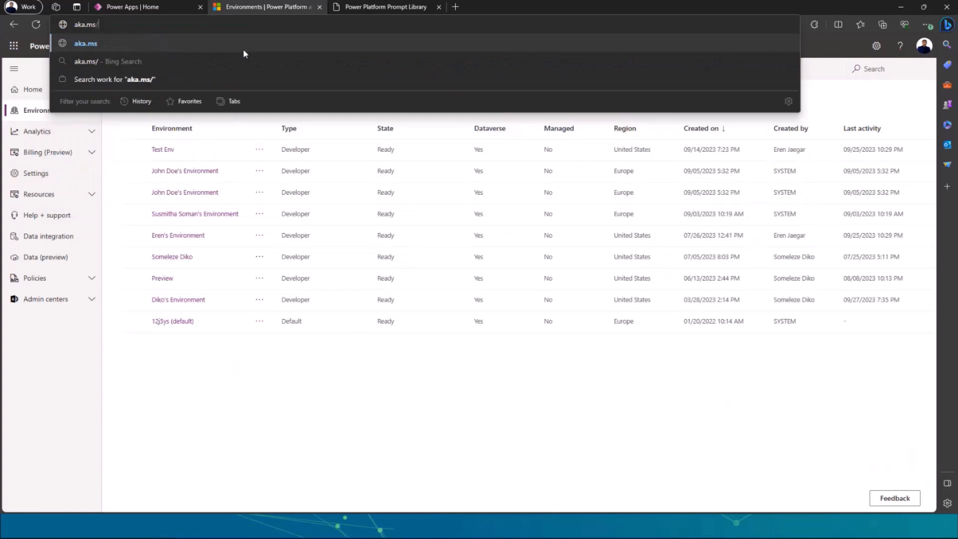
pyautogui.write('promp')
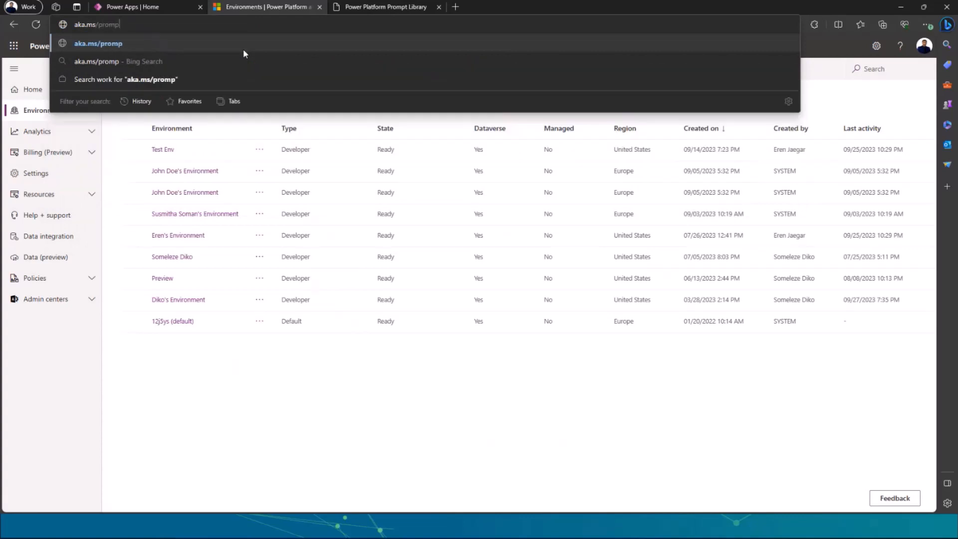
pyautogui.write('tmanager')
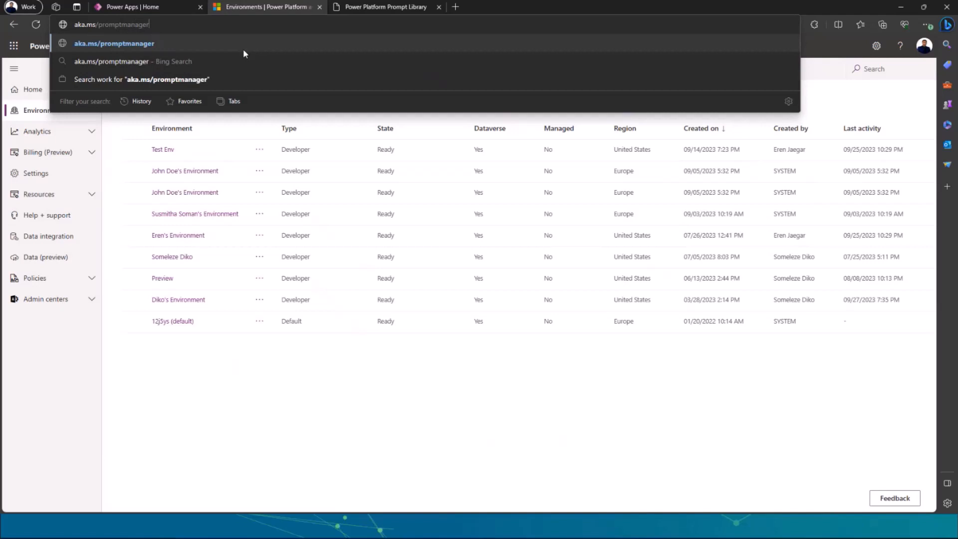
pyautogui.press('Return')
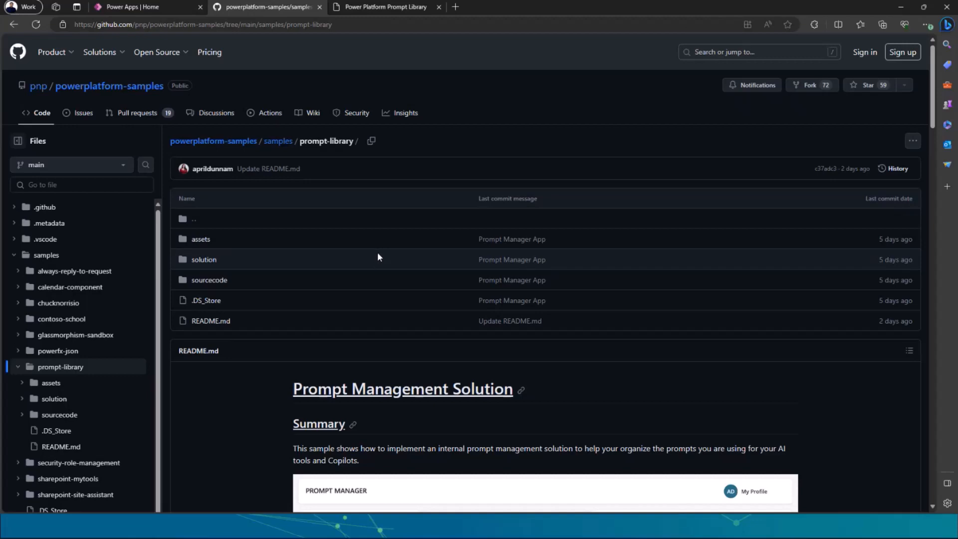
pyautogui.scroll(-3, 377, 257)
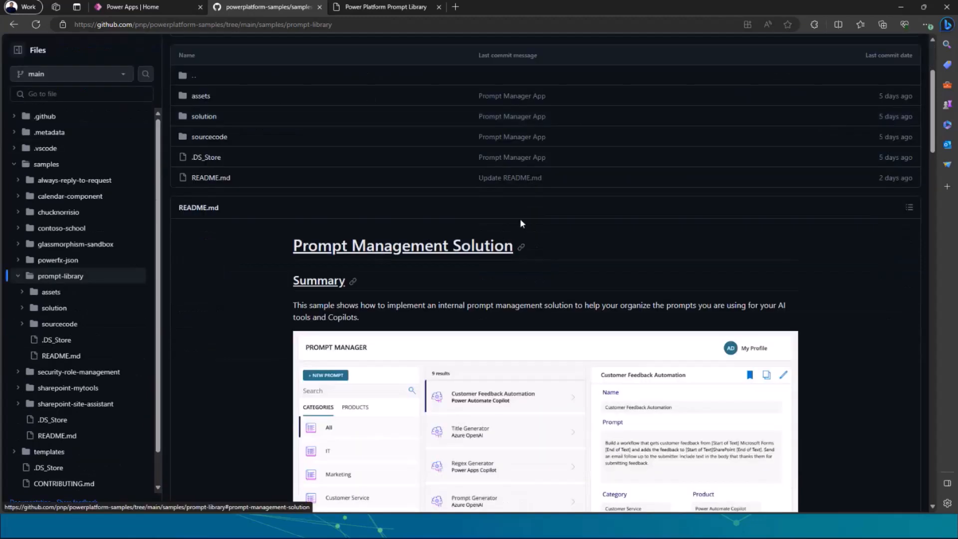
pyautogui.click(923, 7)
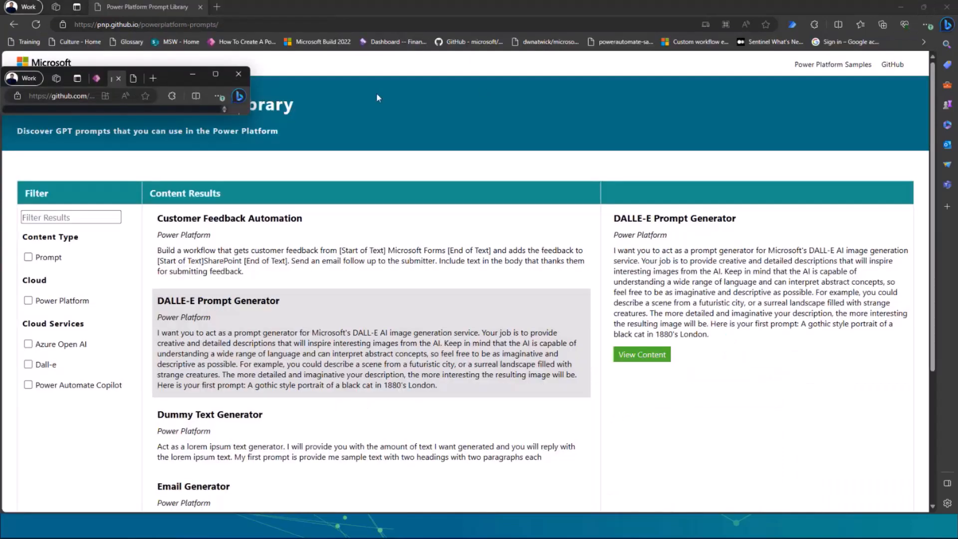
pyautogui.doubleClick(217, 76)
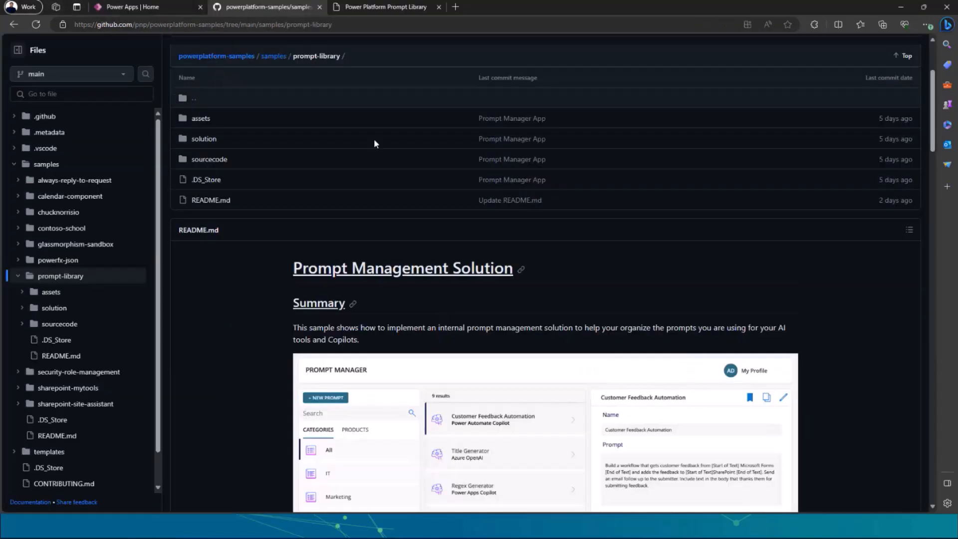
pyautogui.press('F11')
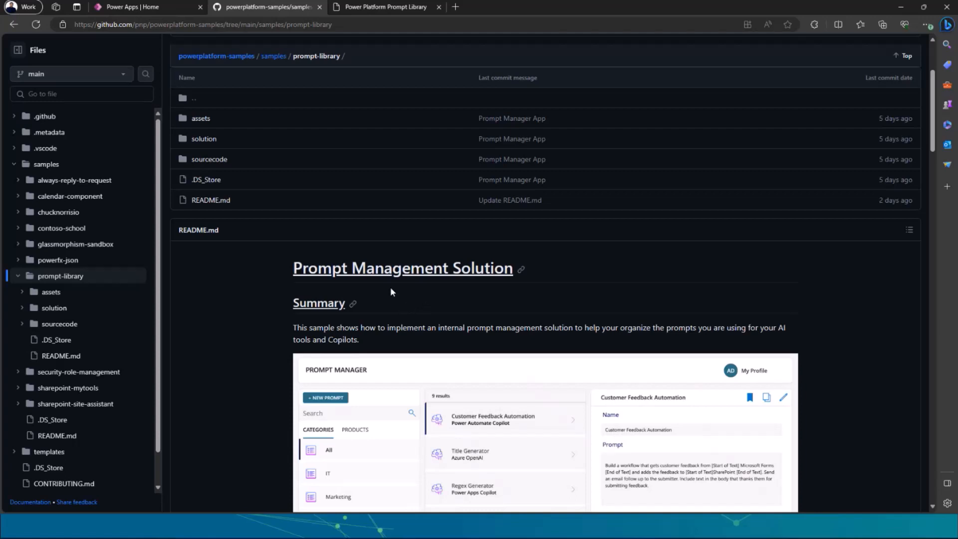
# Examine the Prompt Manager app screenshot in the README summary and the sample's Applies to and Compatibility sections.
pyautogui.scroll(-3, 399, 284)
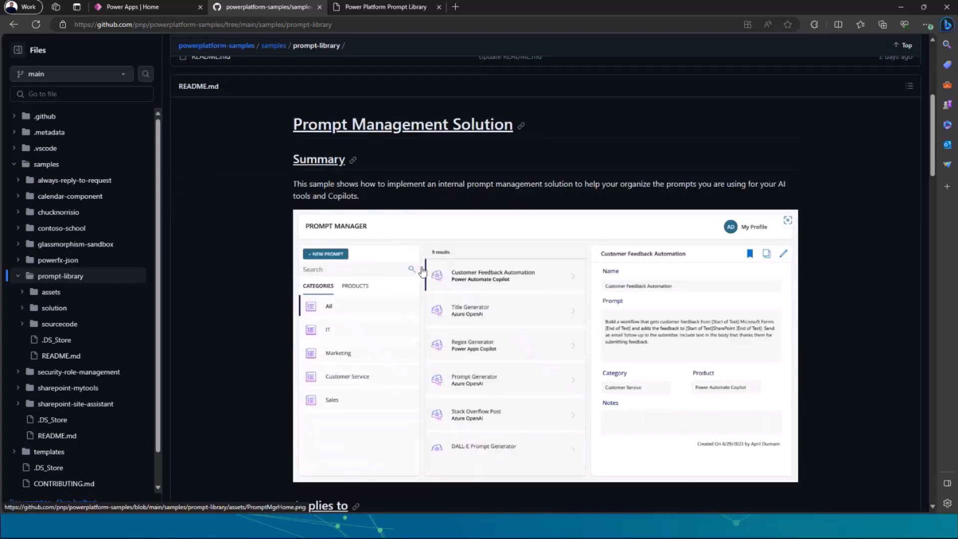
pyautogui.scroll(-1, 424, 271)
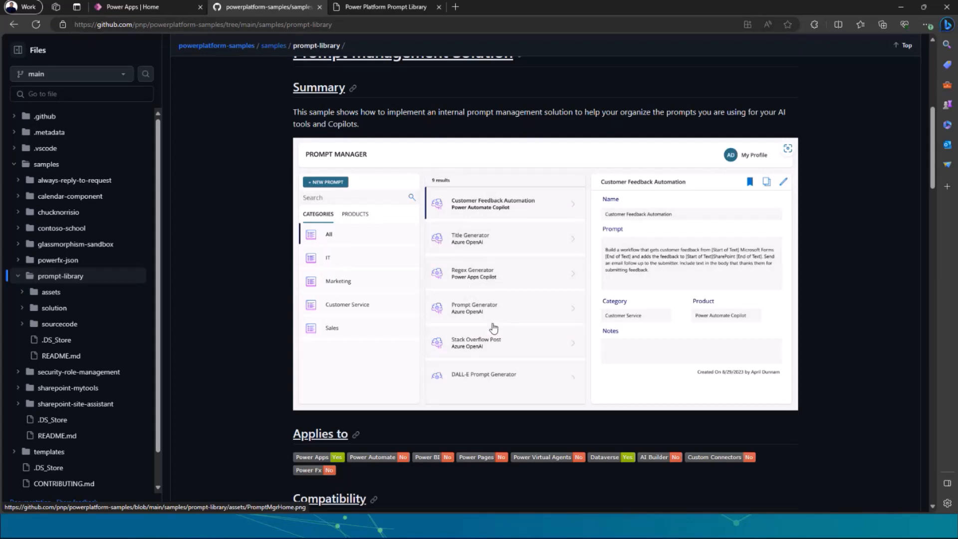
pyautogui.scroll(-1, 497, 316)
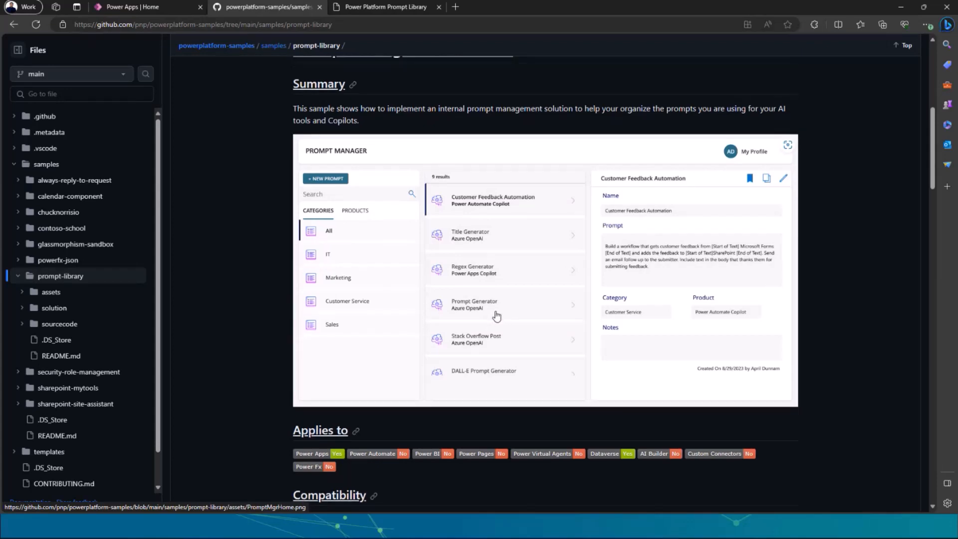
pyautogui.scroll(-4, 497, 315)
pyautogui.scroll(6, 494, 317)
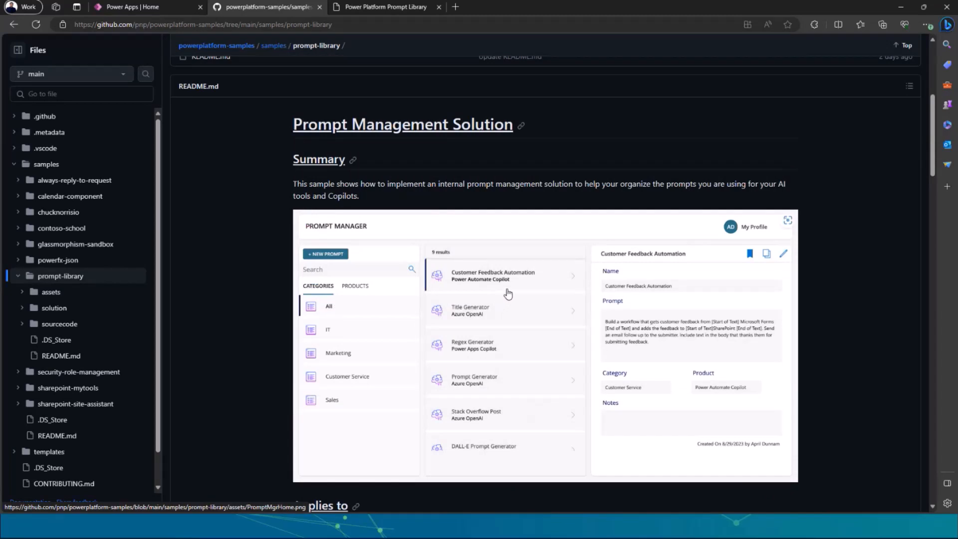
pyautogui.scroll(-4, 505, 299)
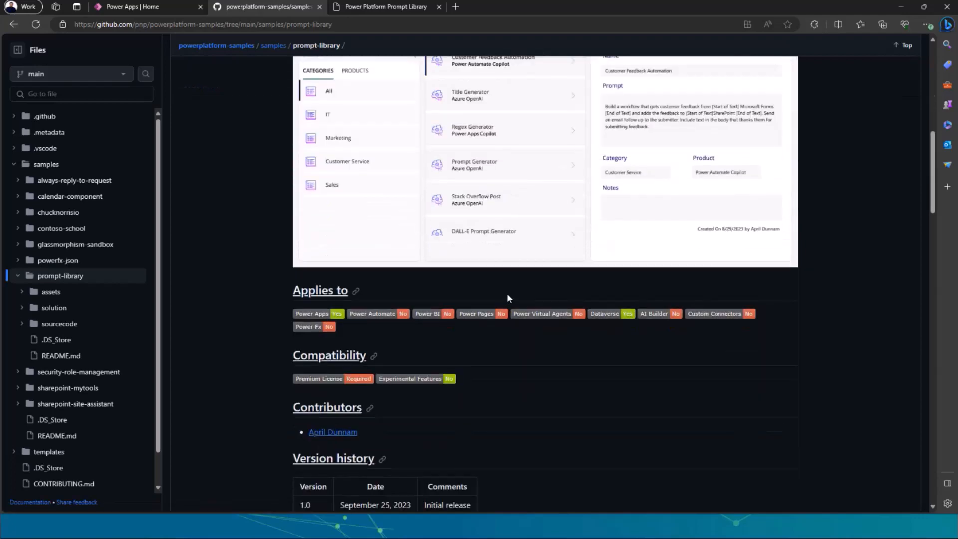
# Review the README's key features, including prompt filtering, bookmarks and the administration app, and its Minimal Path to Awesome instructions.
pyautogui.scroll(-10, 506, 295)
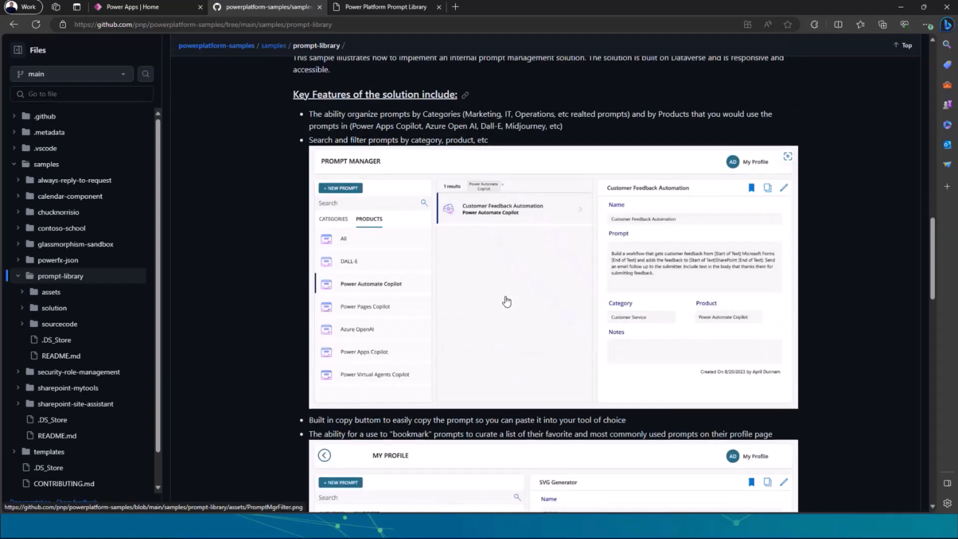
pyautogui.scroll(4, 506, 301)
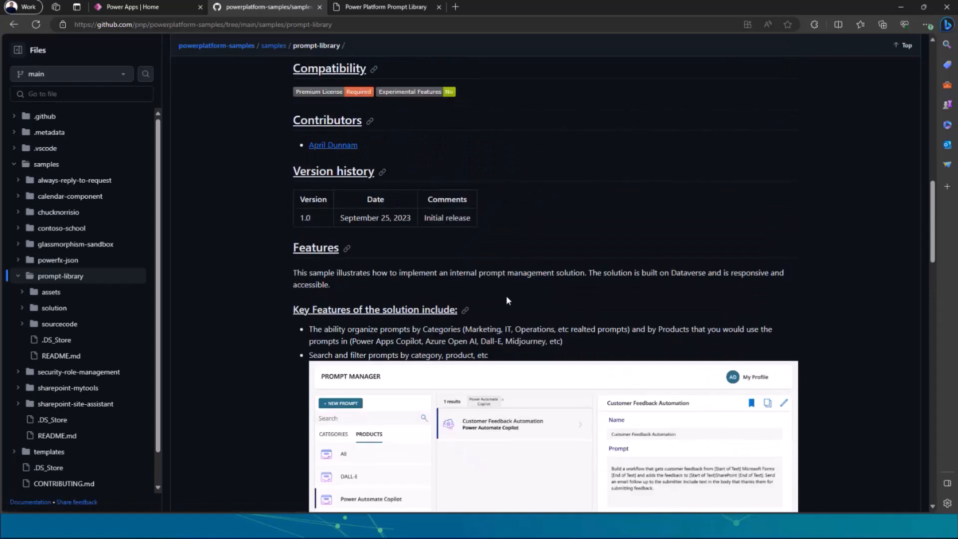
pyautogui.scroll(-6, 507, 301)
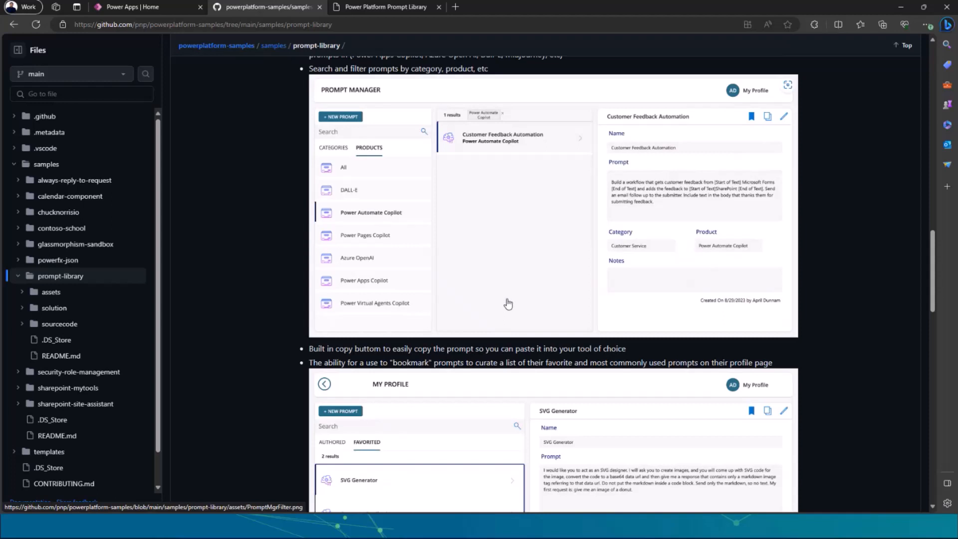
pyautogui.scroll(-2, 506, 305)
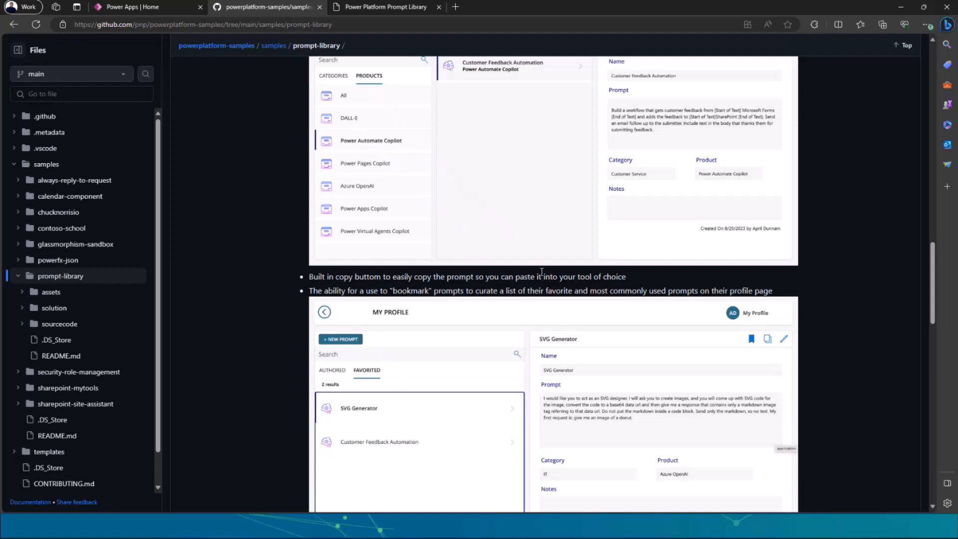
pyautogui.scroll(4, 540, 277)
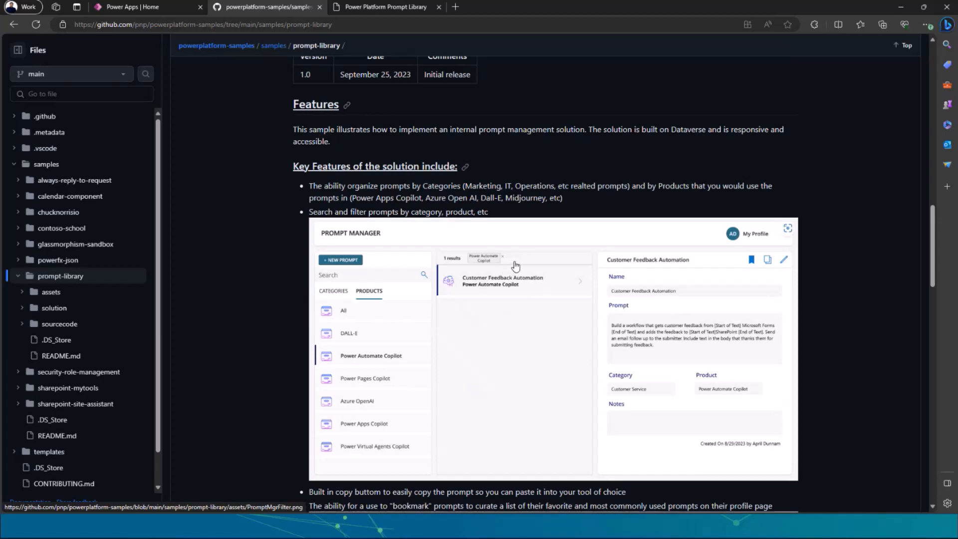
pyautogui.scroll(-5, 510, 267)
pyautogui.scroll(-10, 519, 271)
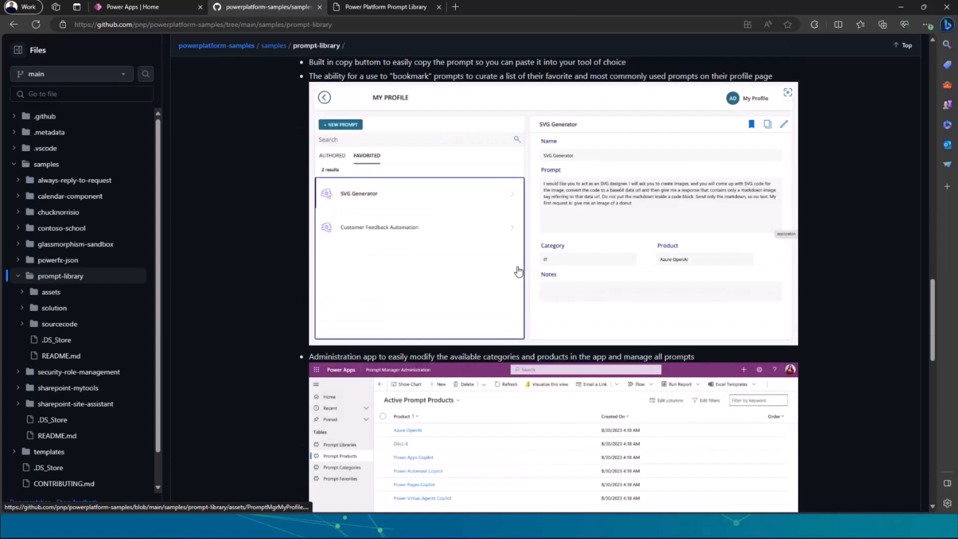
pyautogui.scroll(-4, 520, 270)
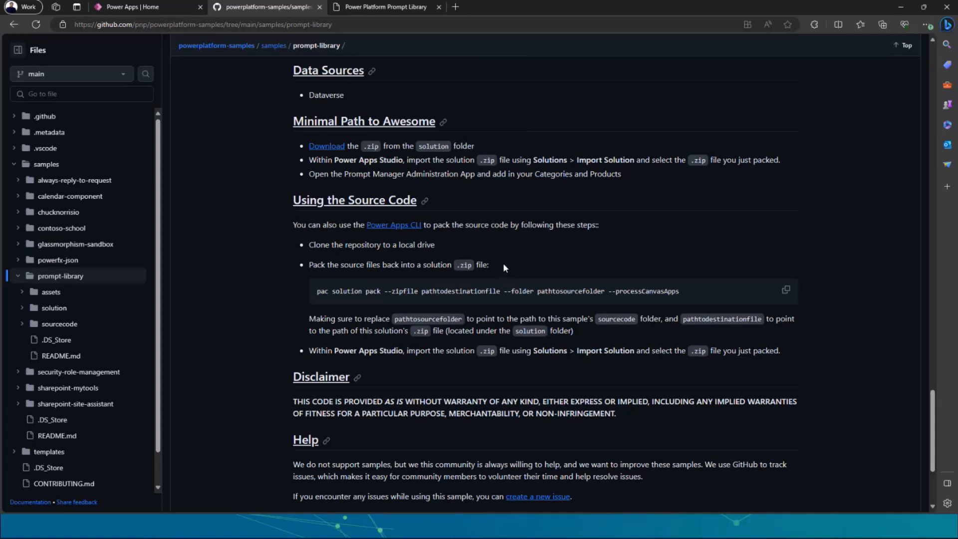
pyautogui.scroll(15, 549, 275)
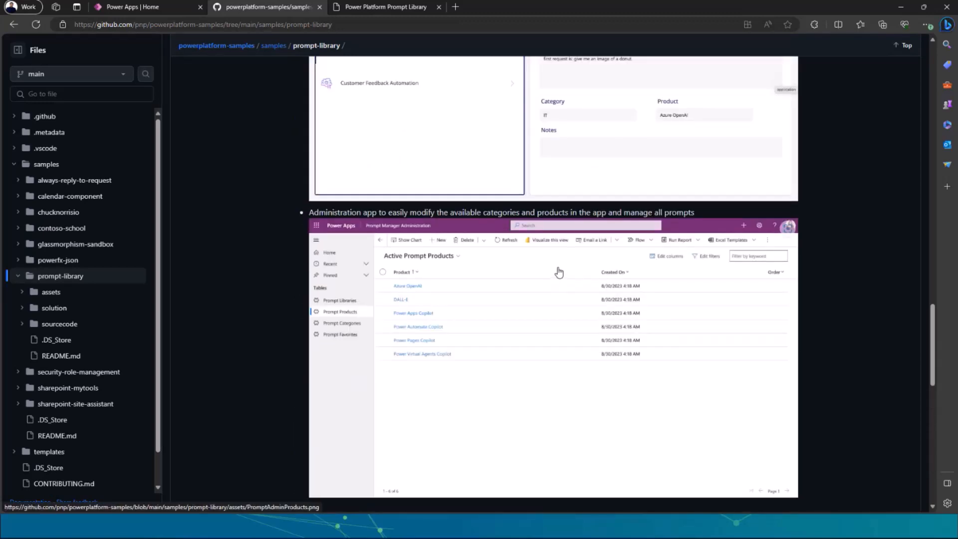
pyautogui.scroll(2, 445, 192)
pyautogui.scroll(5, 445, 192)
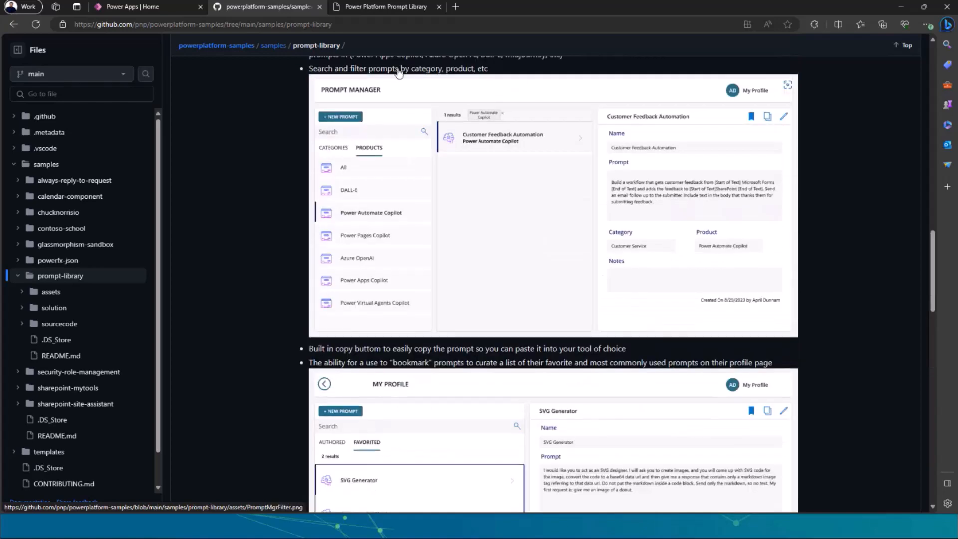
# View the Power Platform Prompt Library, then return to Power Apps and open Power Automate in a new browser tab.
pyautogui.click(369, 8)
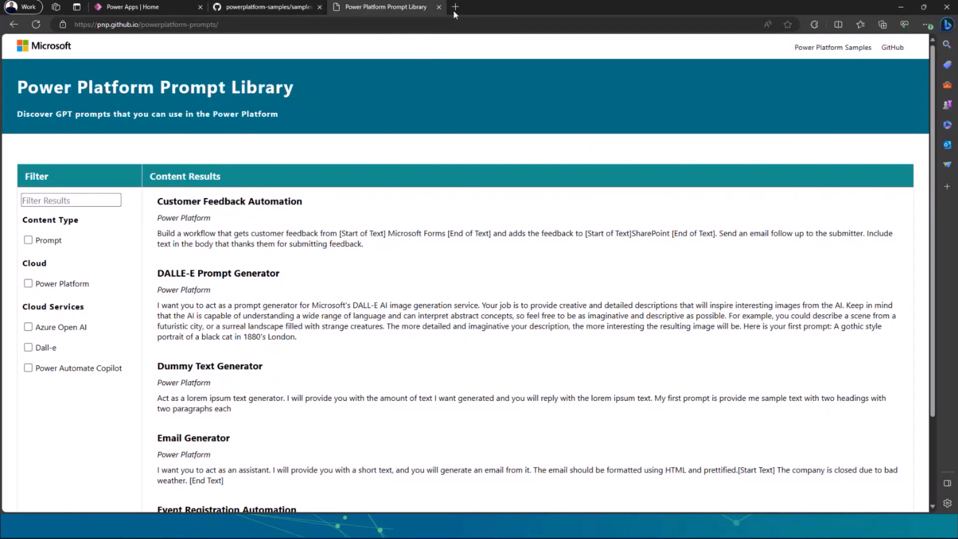
pyautogui.click(158, 10)
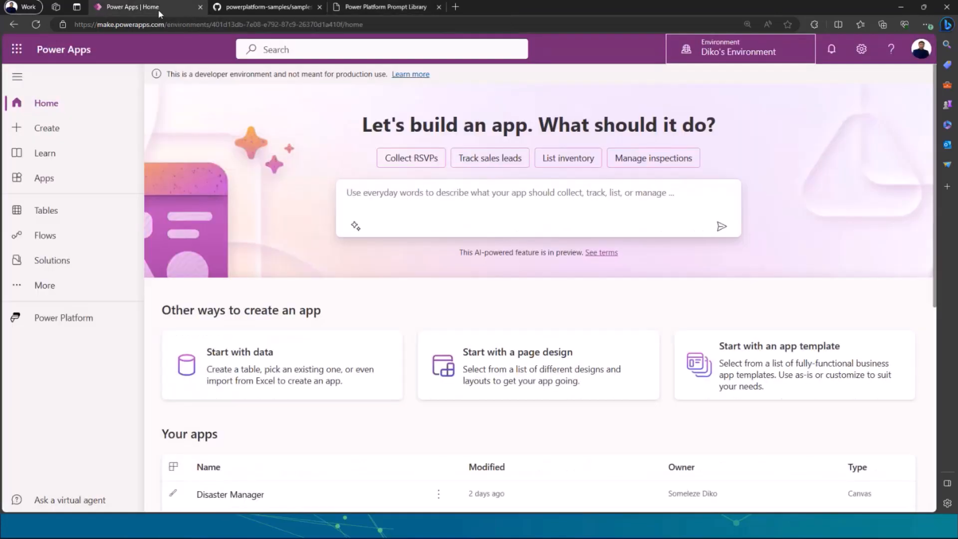
pyautogui.click(17, 49)
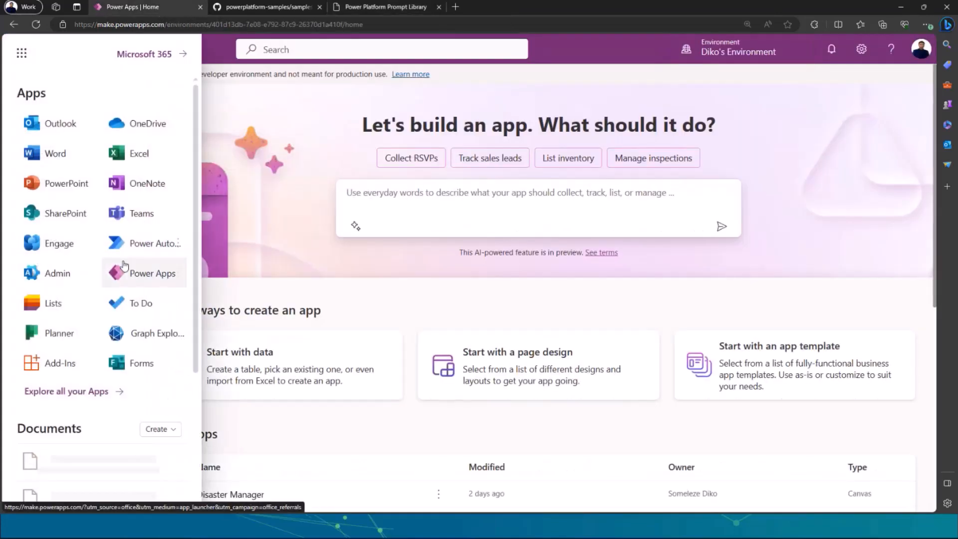
pyautogui.click(178, 244)
pyautogui.click(220, 268)
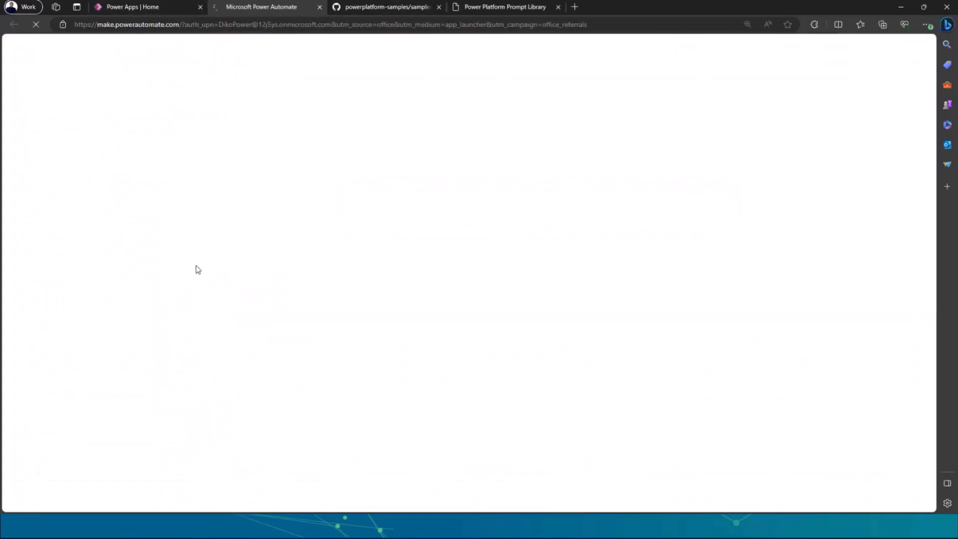
# Copy the Customer Feedback Automation prompt text from the Power Platform Prompt Library into Power Automate's Copilot flow description.
pyautogui.click(548, 10)
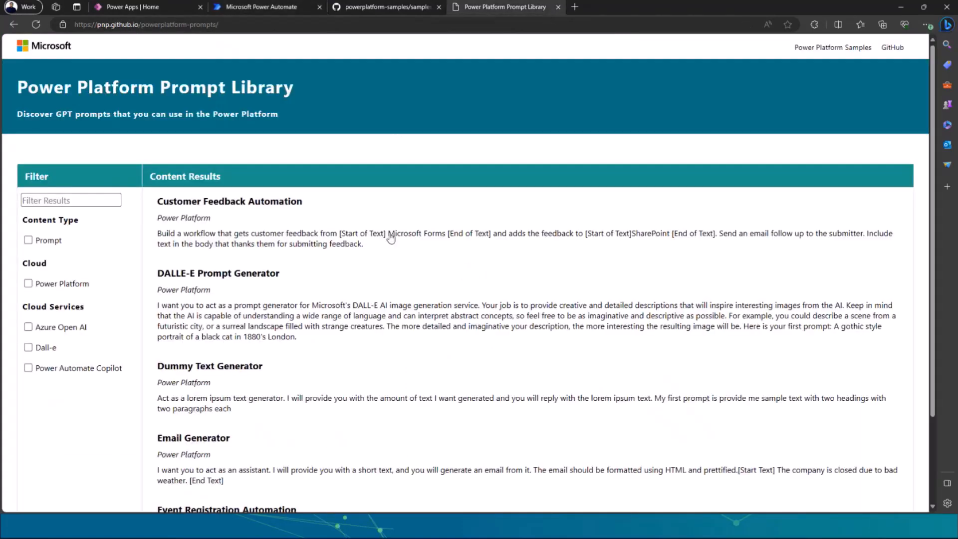
pyautogui.click(330, 240)
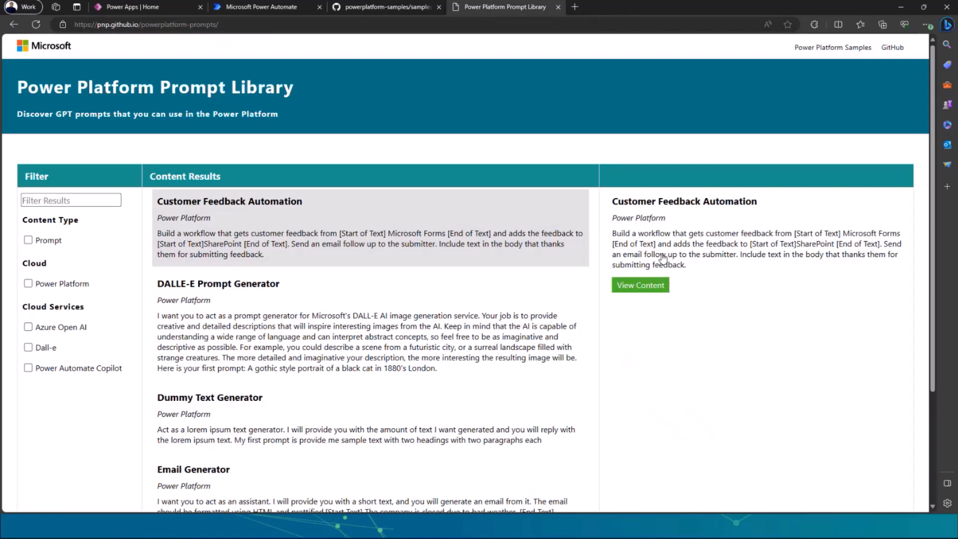
pyautogui.moveTo(688, 265); pyautogui.dragTo(611, 234)
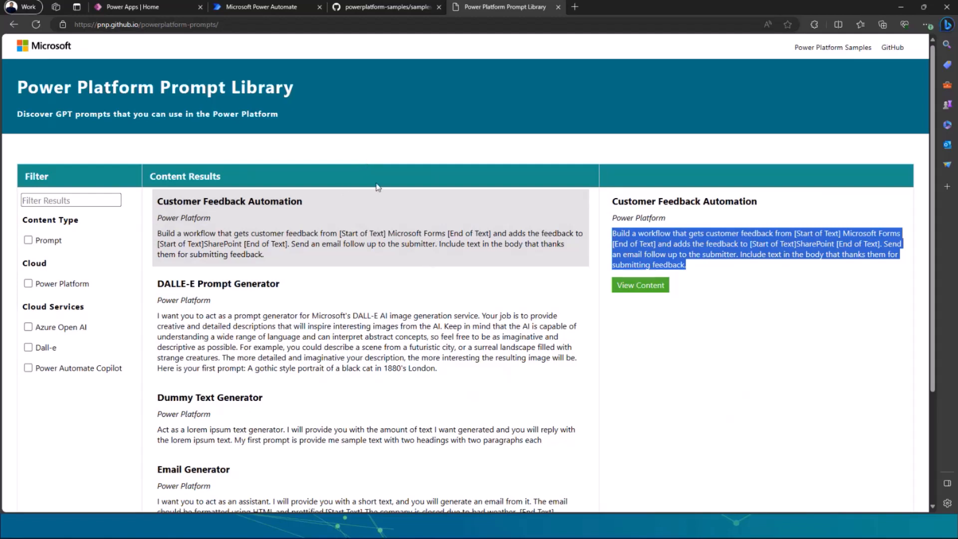
pyautogui.click(268, 7)
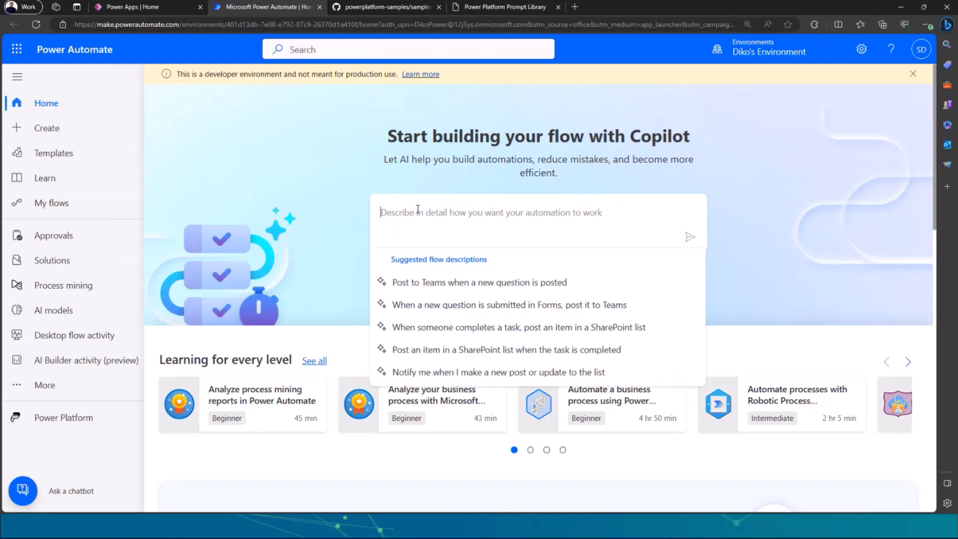
pyautogui.write('Build a workflow that gets customer feedback from Microsoft Forms and adds the feedback to SharePoint. Send an email follow up to the submitter. Include text in the body that thanks them for submitting feedback')
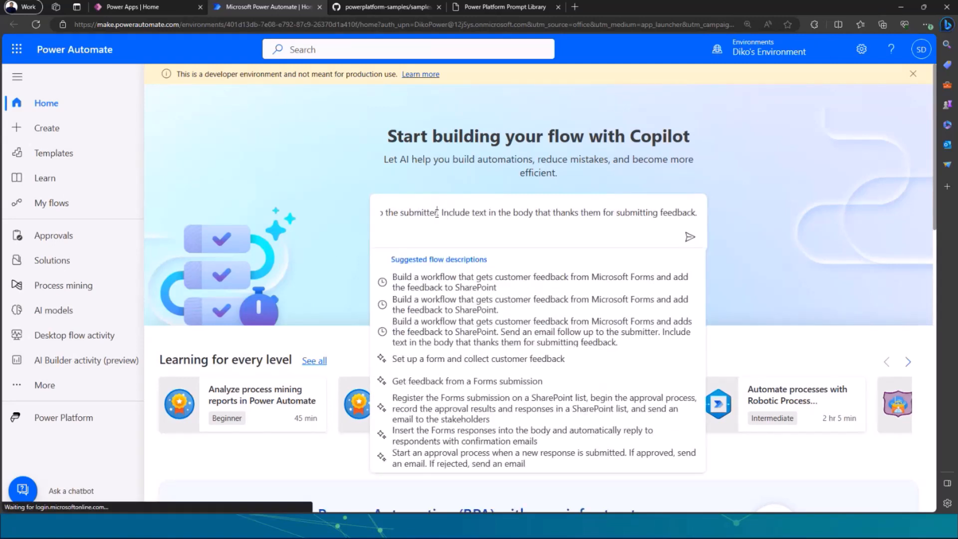
# Remove the "[End of Text]" placeholder and the extra space after SharePoint in the flow description.
pyautogui.click(437, 213)
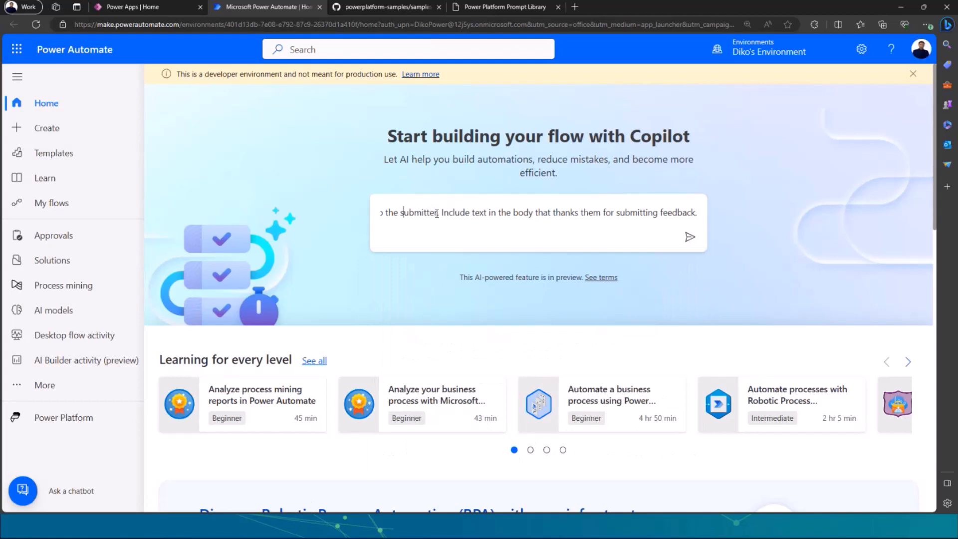
pyautogui.press('Left')
pyautogui.press('Left')
pyautogui.press('Left')
pyautogui.press('Left')
pyautogui.press('Left')
pyautogui.press('Left')
pyautogui.press('Left')
pyautogui.press('Left')
pyautogui.press('Left')
pyautogui.press('Left')
pyautogui.press('Left')
pyautogui.press('Left')
pyautogui.press('Left')
pyautogui.press('Left')
pyautogui.press('Left')
pyautogui.press('Left')
pyautogui.press('Left')
pyautogui.press('Left')
pyautogui.press('Left')
pyautogui.press('Left')
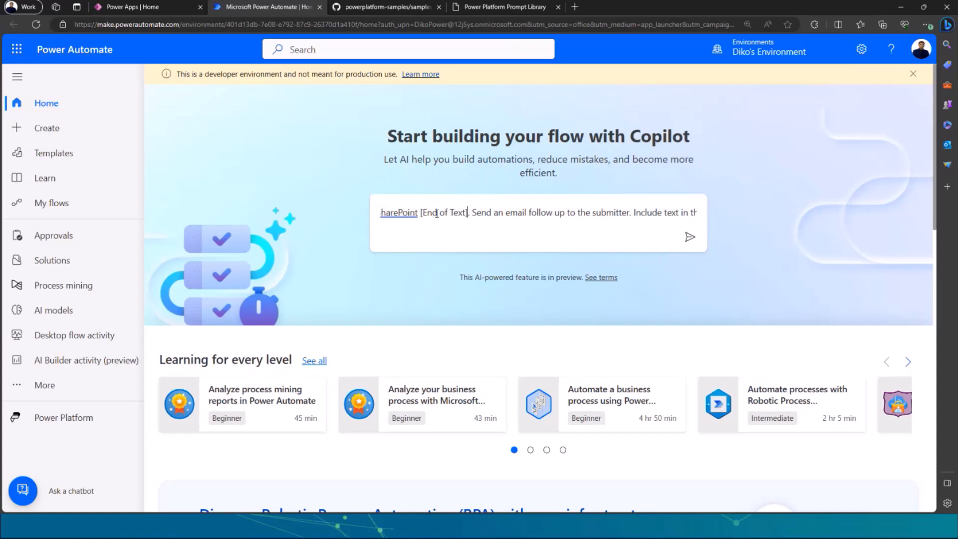
pyautogui.hotkey('shift', 'Left')
pyautogui.hotkey('shift', 'Left')
pyautogui.hotkey('shift', 'Left')
pyautogui.hotkey('shift', 'Left')
pyautogui.hotkey('shift', 'Left')
pyautogui.hotkey('shift', 'Left')
pyautogui.hotkey('shift', 'Left')
pyautogui.hotkey('shift', 'Left')
pyautogui.hotkey('shift', 'Left')
pyautogui.hotkey('shift', 'Left')
pyautogui.hotkey('shift', 'Left')
pyautogui.hotkey('shift', 'Left')
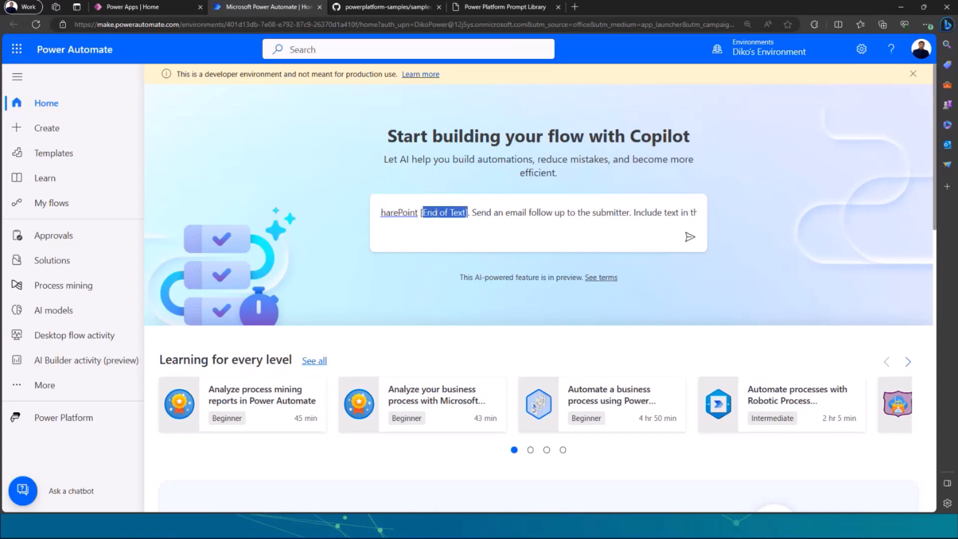
pyautogui.hotkey('shift', 'Left')
pyautogui.press('BackSpace')
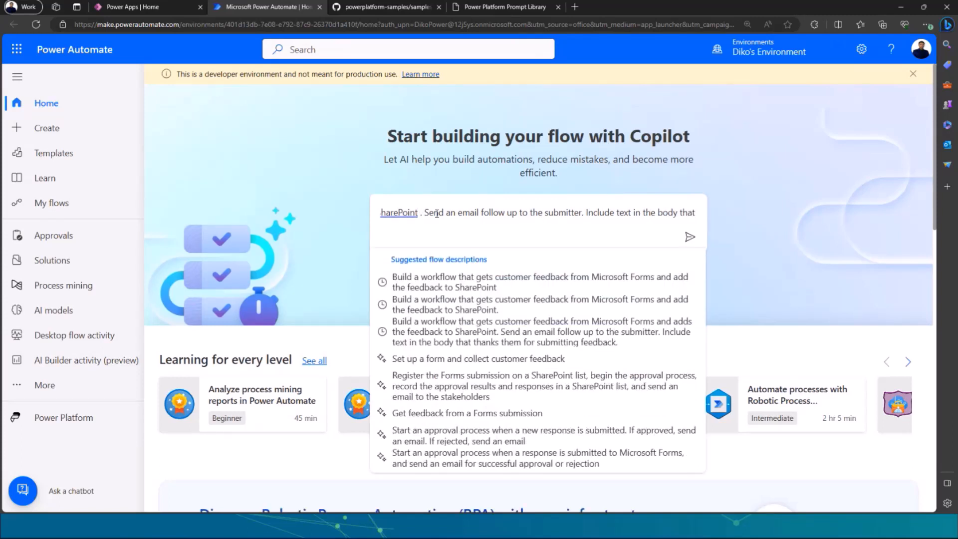
pyautogui.press('BackSpace')
# Delete the "[Start of Text]" placeholder in front of SharePoint in the flow description, keeping the word "to".
pyautogui.press('Left')
pyautogui.press('Left')
pyautogui.press('Left')
pyautogui.press('Left')
pyautogui.press('Left')
pyautogui.press('Left')
pyautogui.press('Left')
pyautogui.press('Left')
pyautogui.press('Left')
pyautogui.press('Left')
pyautogui.press('Left')
pyautogui.press('Left')
pyautogui.press('Left')
pyautogui.press('Left')
pyautogui.press('Left')
pyautogui.press('Left')
pyautogui.press('Left')
pyautogui.press('Left')
pyautogui.press('Left')
pyautogui.press('Left')
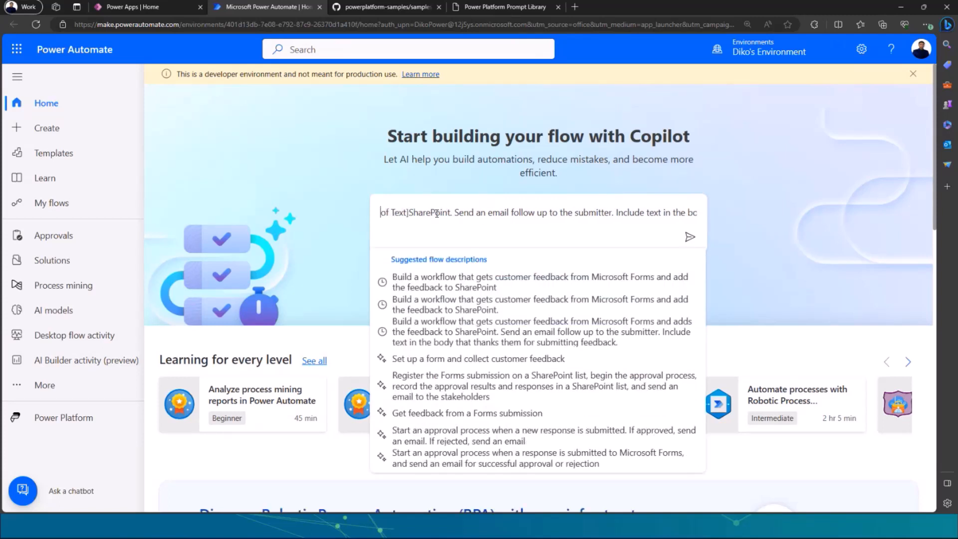
pyautogui.press('Right')
pyautogui.press('Right')
pyautogui.press('Right')
pyautogui.press('Right')
pyautogui.press('Right')
pyautogui.press('Right')
pyautogui.press('Right')
pyautogui.press('Right')
pyautogui.press('Right')
pyautogui.press('Right')
pyautogui.press('Right')
pyautogui.press('Right')
pyautogui.press('Right')
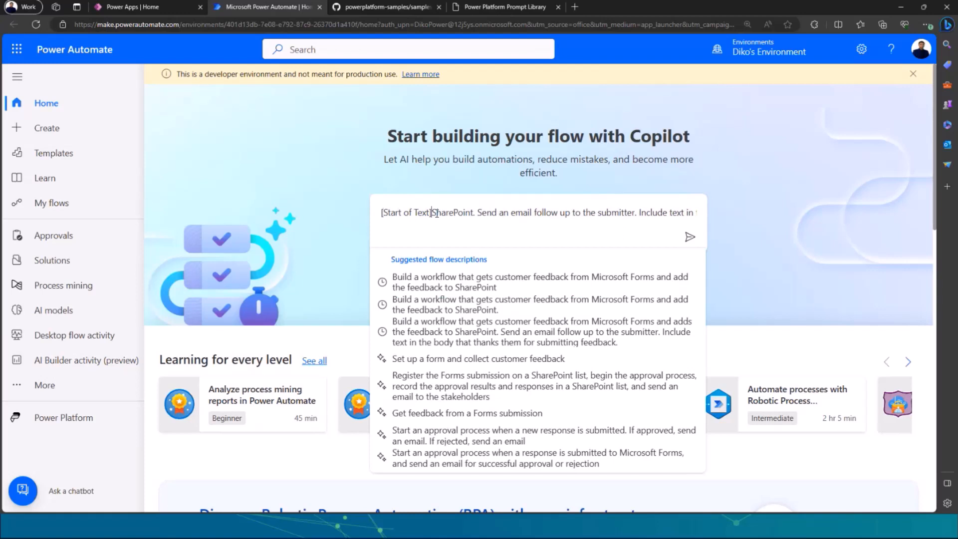
pyautogui.hotkey('shift', 'Left')
pyautogui.hotkey('shift', 'Left')
pyautogui.hotkey('shift', 'Left')
pyautogui.hotkey('shift', 'Left')
pyautogui.hotkey('shift', 'Left')
pyautogui.hotkey('shift', 'Left')
pyautogui.hotkey('shift', 'Left')
pyautogui.hotkey('shift', 'Left')
pyautogui.hotkey('shift', 'Left')
pyautogui.hotkey('shift', 'Left')
pyautogui.hotkey('shift', 'Left')
pyautogui.hotkey('shift', 'Left')
pyautogui.hotkey('shift', 'Left')
pyautogui.hotkey('shift', 'Left')
pyautogui.hotkey('shift', 'Left')
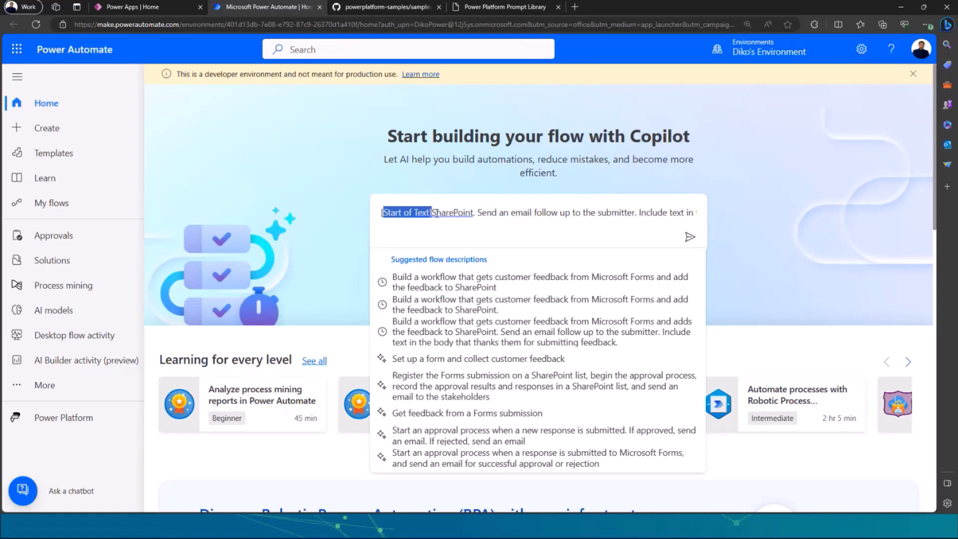
pyautogui.hotkey('shift', 'Left')
pyautogui.hotkey('shift', 'Left')
pyautogui.hotkey('shift', 'Left')
pyautogui.hotkey('shift', 'Left')
pyautogui.hotkey('shift', 'Left')
pyautogui.hotkey('shift', 'Right')
pyautogui.hotkey('shift', 'Right')
pyautogui.hotkey('shift', 'Right')
pyautogui.hotkey('shift', 'Right')
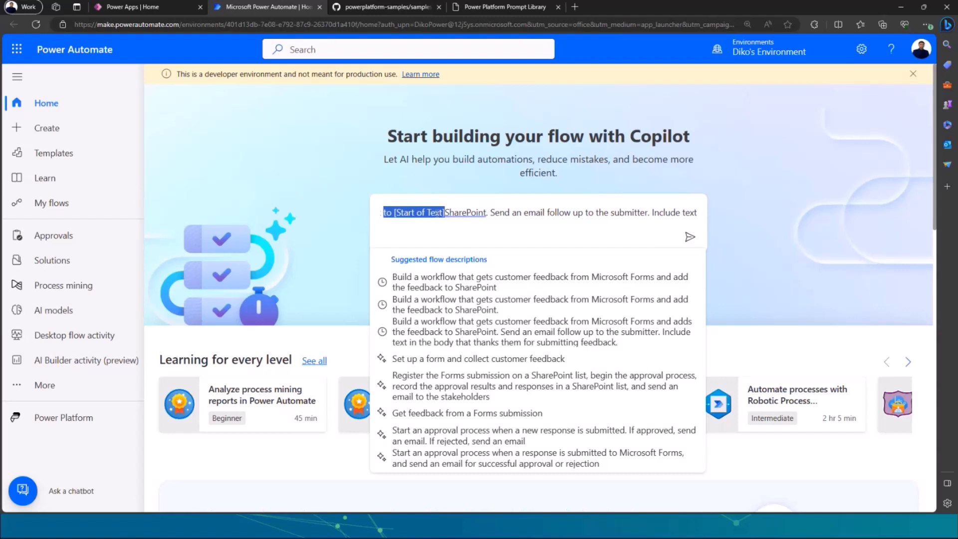
pyautogui.press('BackSpace')
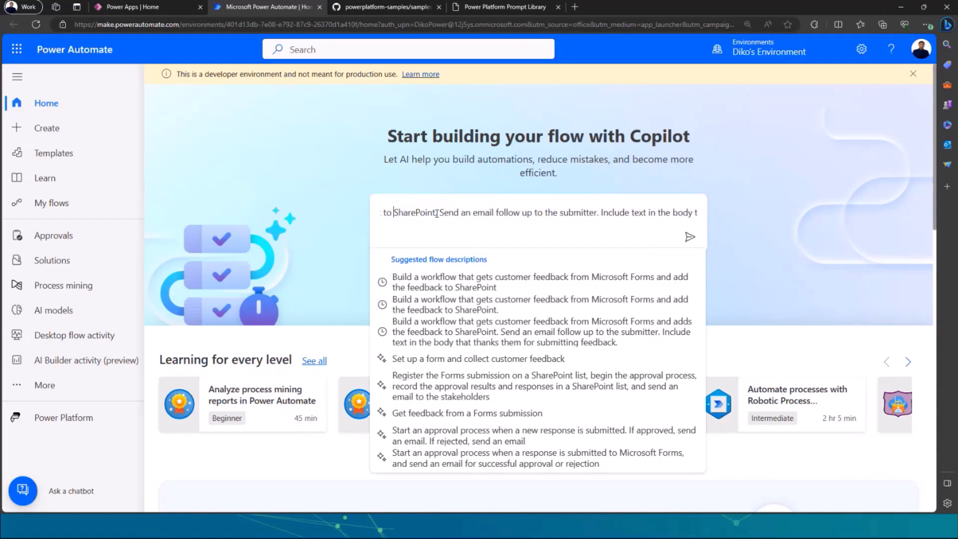
# Review the Copilot flow description from SharePoint back to its beginning.
pyautogui.press('Left')
pyautogui.press('Left')
pyautogui.press('Left')
pyautogui.press('Left')
pyautogui.press('Left')
pyautogui.press('Left')
pyautogui.press('Left')
pyautogui.press('Left')
pyautogui.press('Left')
pyautogui.press('Left')
pyautogui.press('Left')
pyautogui.press('Left')
pyautogui.press('Left')
pyautogui.press('Left')
pyautogui.press('Left')
pyautogui.press('Left')
pyautogui.press('Left')
pyautogui.press('Left')
pyautogui.press('Left')
pyautogui.press('Left')
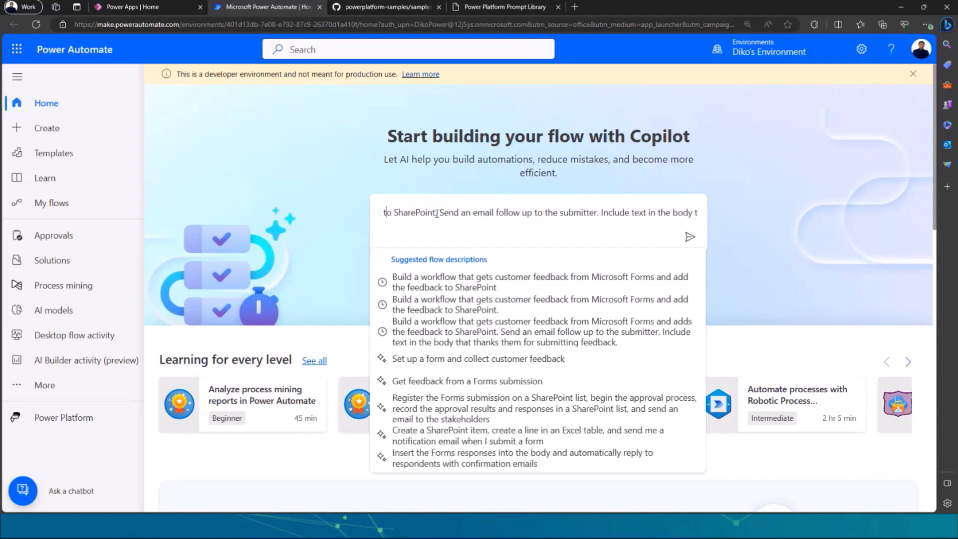
pyautogui.press('Left')
pyautogui.press('Left')
pyautogui.press('Left')
pyautogui.press('Left')
pyautogui.press('Left')
pyautogui.press('Left')
pyautogui.press('Left')
pyautogui.press('Left')
pyautogui.press('Left')
pyautogui.press('Left')
pyautogui.press('Left')
pyautogui.press('Left')
pyautogui.press('Left')
pyautogui.press('Left')
pyautogui.press('Left')
pyautogui.press('Left')
pyautogui.press('Left')
pyautogui.press('Left')
pyautogui.press('Left')
pyautogui.press('Left')
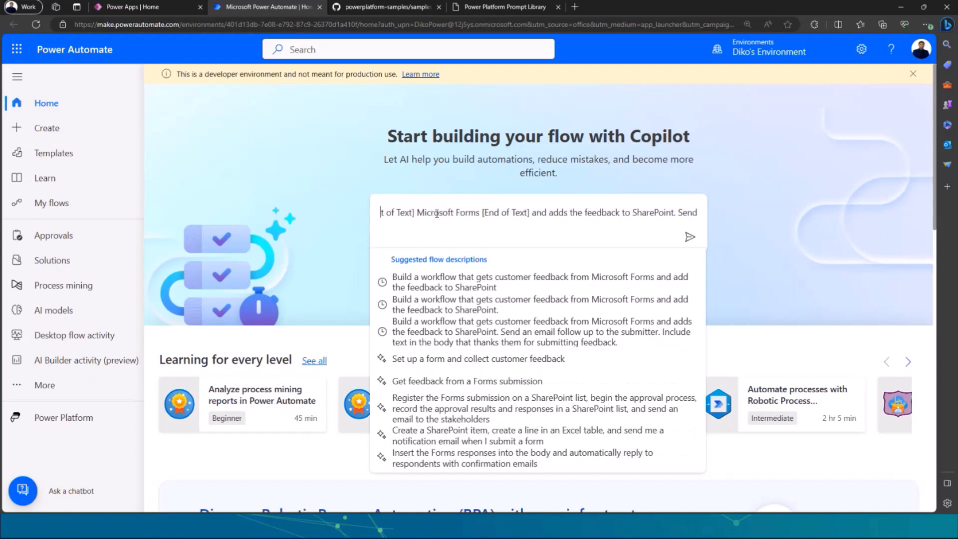
pyautogui.press('Left')
pyautogui.press('Left')
pyautogui.press('Left')
pyautogui.press('Left')
pyautogui.press('Left')
pyautogui.press('Left')
pyautogui.press('Left')
pyautogui.press('Left')
pyautogui.press('Left')
pyautogui.press('Left')
pyautogui.press('Left')
pyautogui.press('Left')
pyautogui.press('Left')
pyautogui.press('Left')
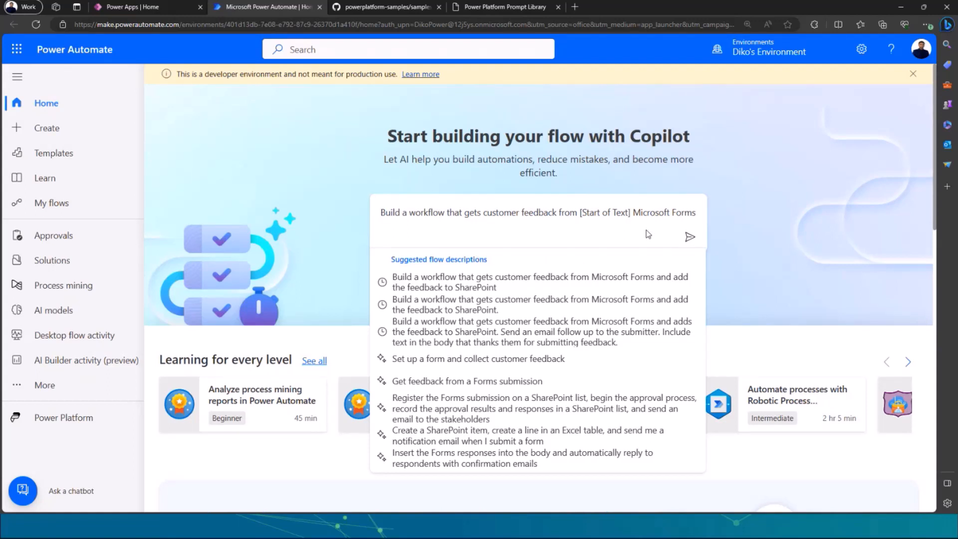
# Submit the flow description to Copilot, accept the suggested flow, and create it with the listed connections.
pyautogui.click(690, 239)
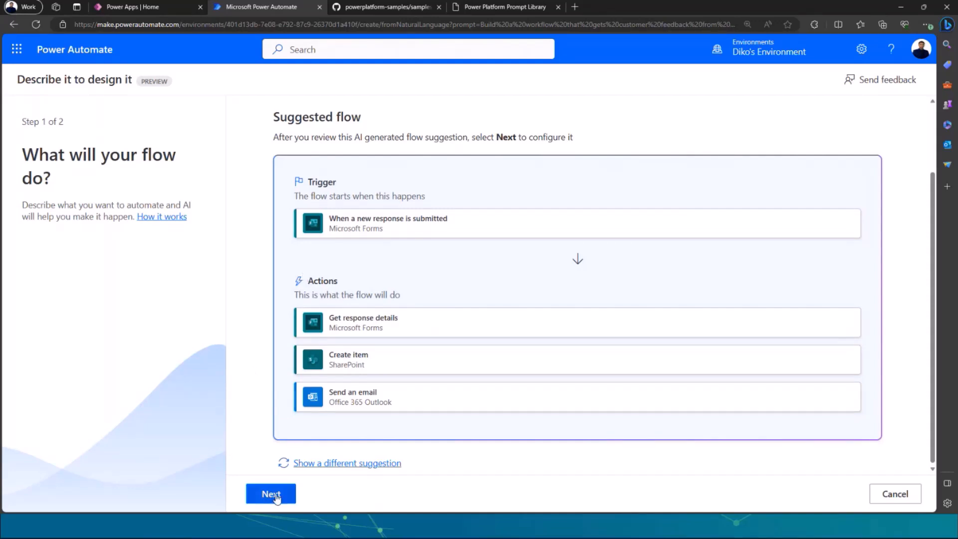
pyautogui.click(277, 495)
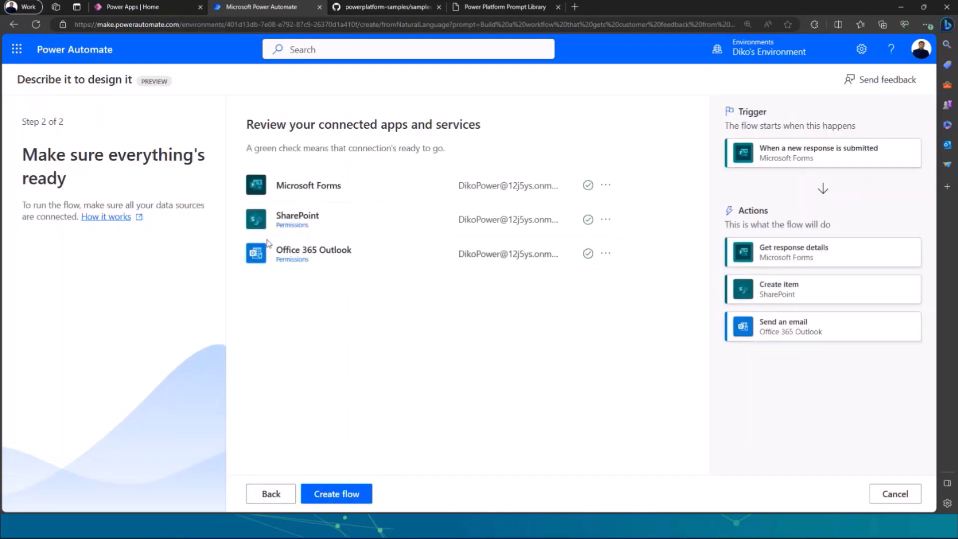
pyautogui.click(343, 495)
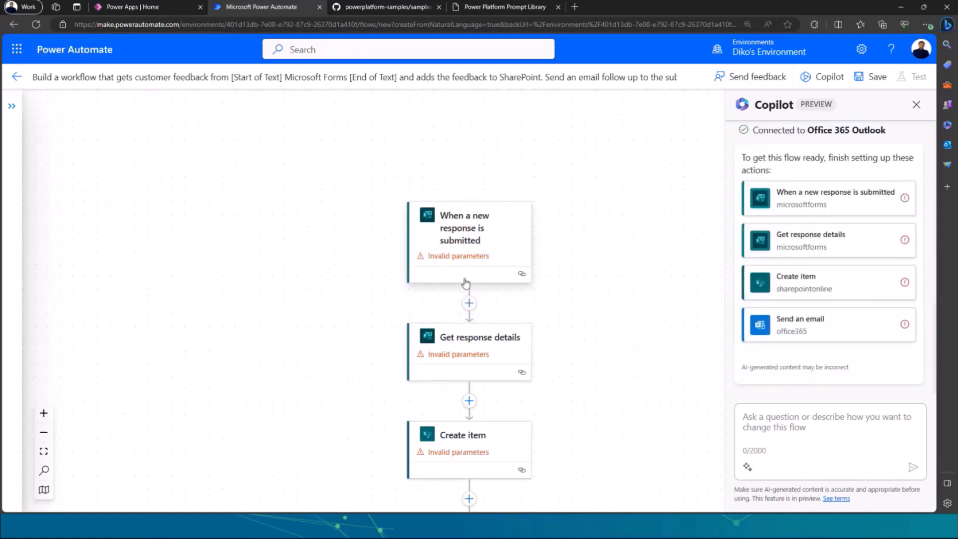
# Set the form of the "When a new response is submitted" trigger to Power Platform Solutions Support.
pyautogui.scroll(-1, 460, 290)
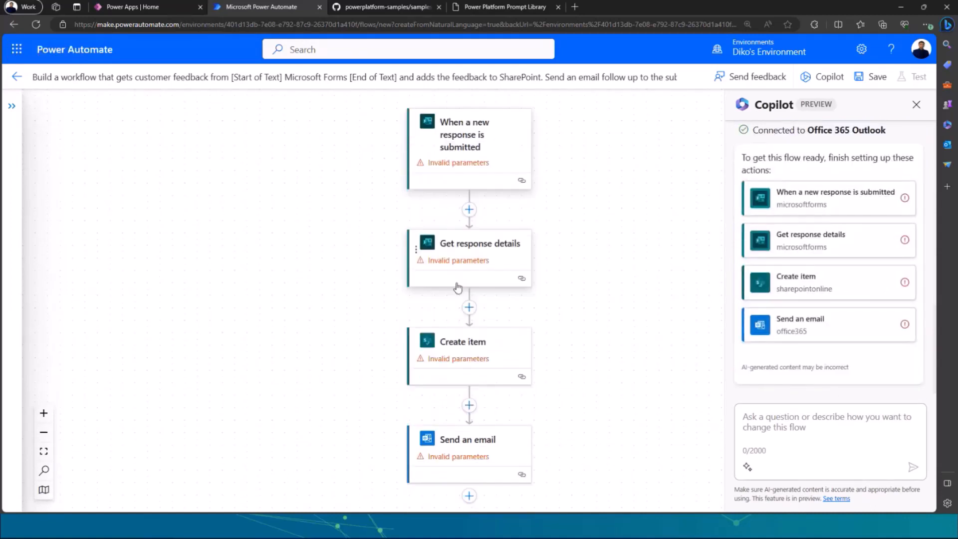
pyautogui.scroll(2, 456, 296)
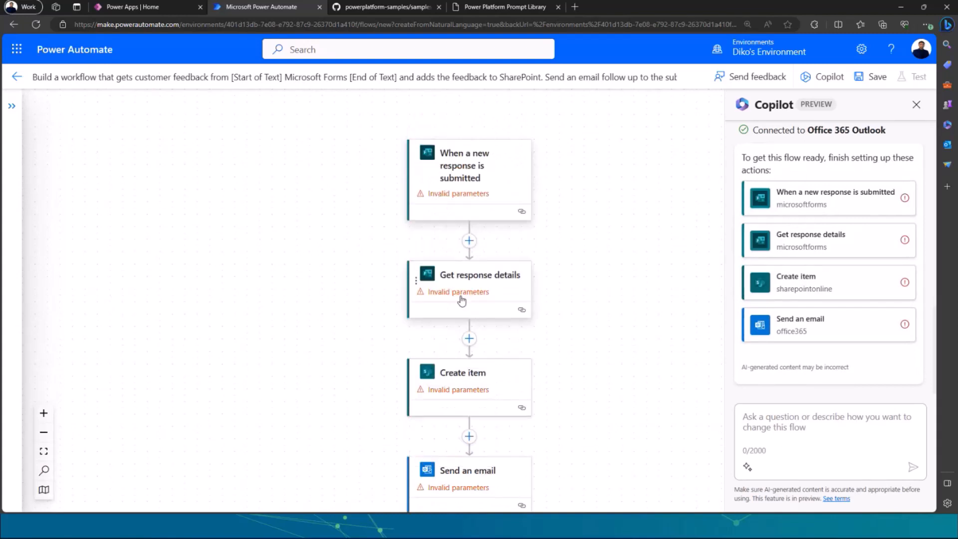
pyautogui.click(473, 214)
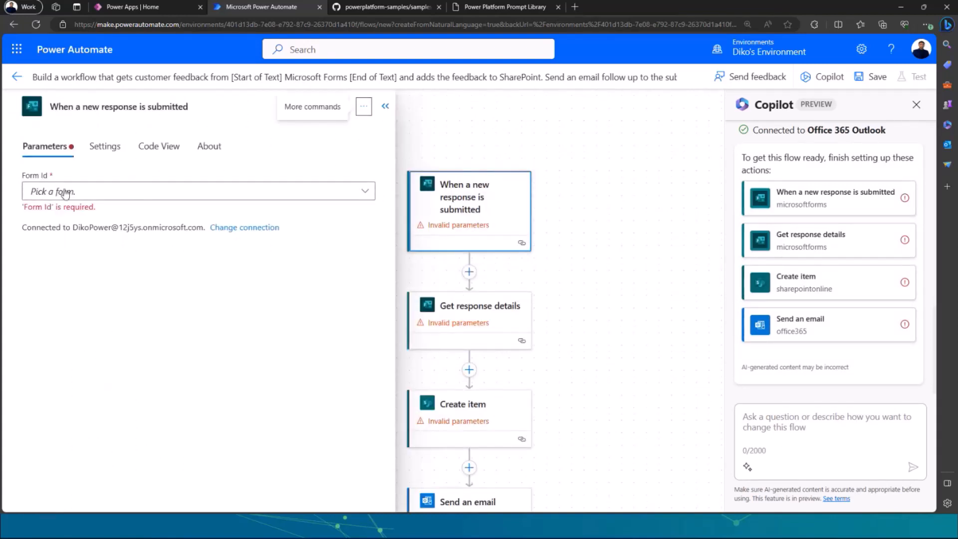
pyautogui.click(301, 191)
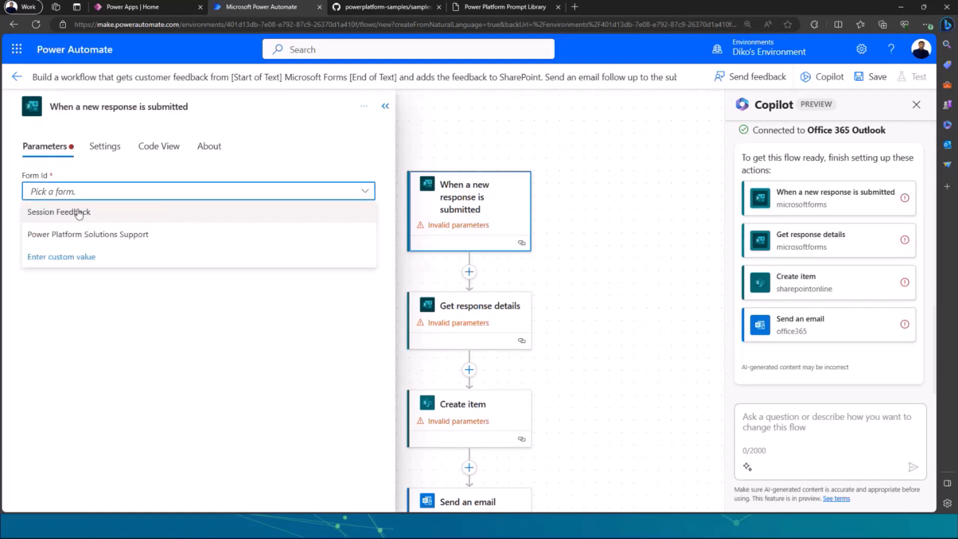
pyautogui.click(139, 235)
# Set the form of the "Get response details" action to Session Feedback.
pyautogui.click(474, 301)
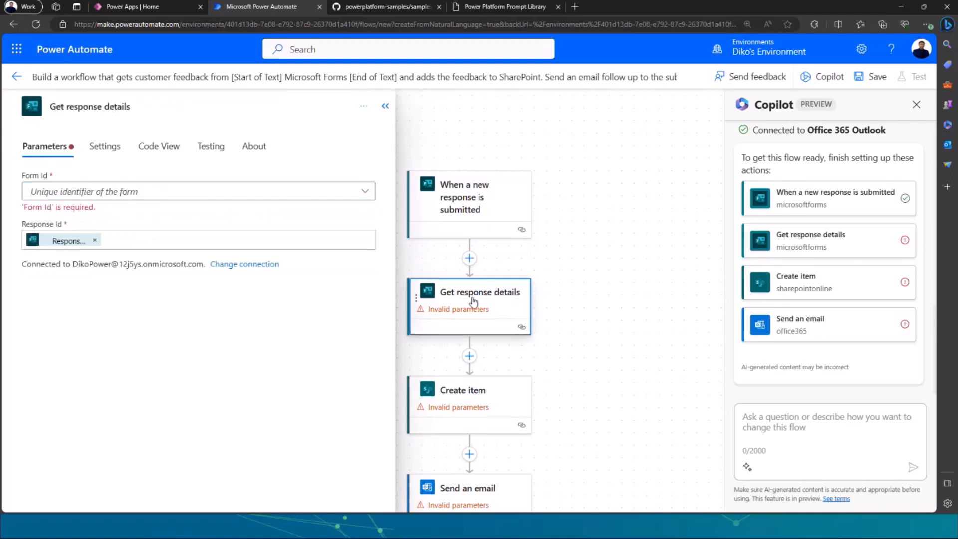
pyautogui.click(222, 202)
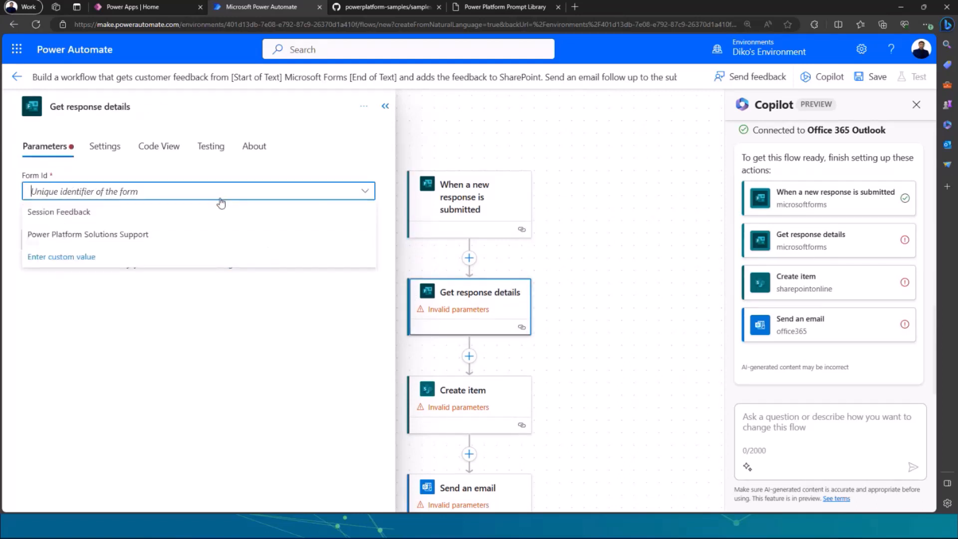
pyautogui.click(152, 214)
# Configure the "Create item" action to use the DikoDemos SharePoint site and the Customer Feedback list.
pyautogui.click(484, 392)
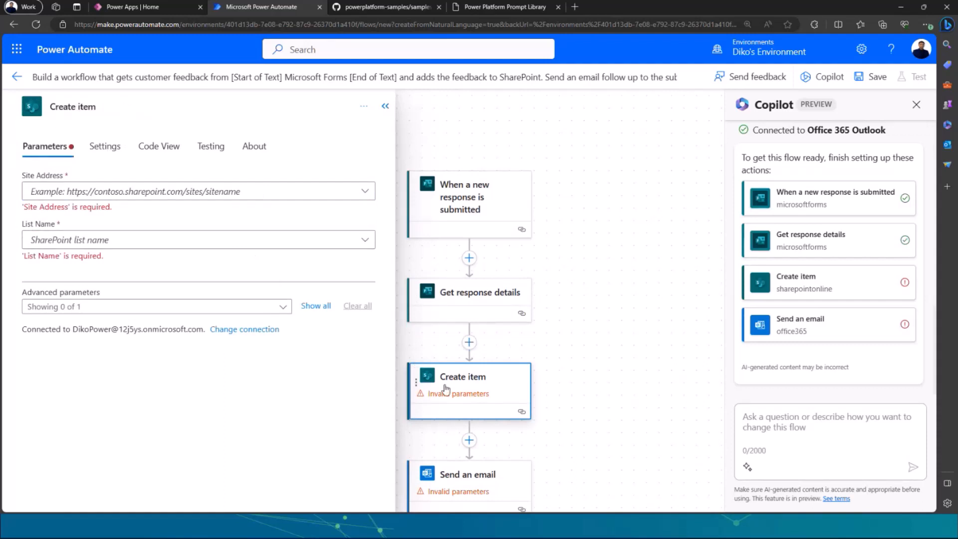
pyautogui.scroll(-1, 474, 375)
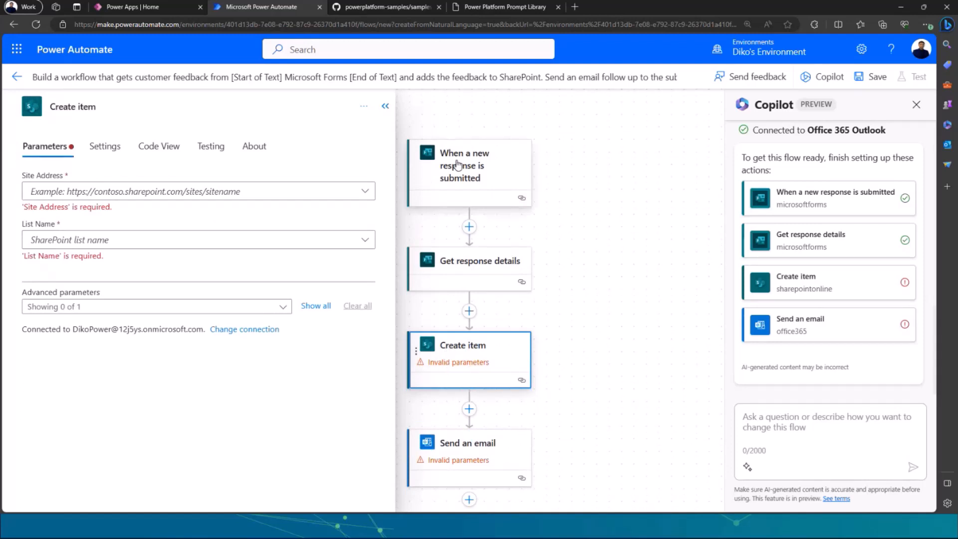
pyautogui.click(349, 190)
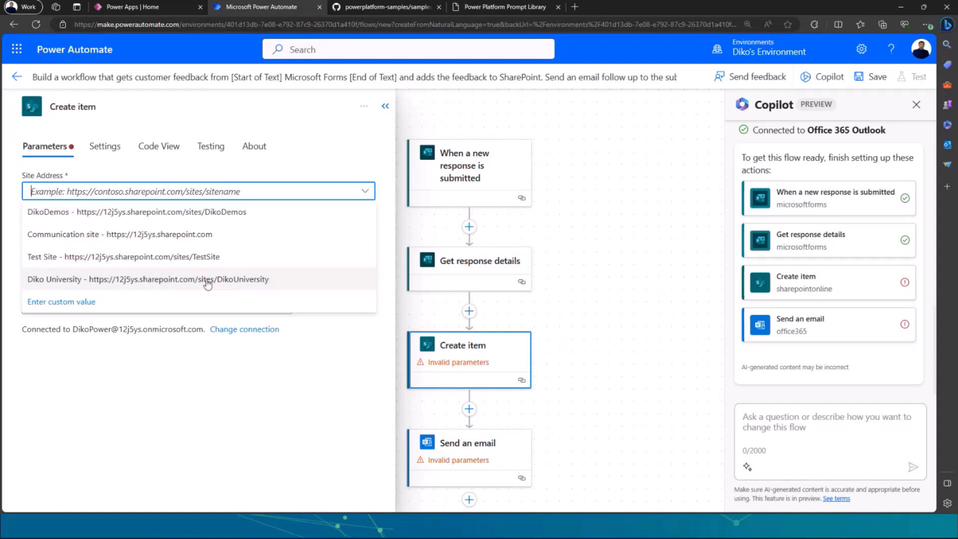
pyautogui.click(205, 212)
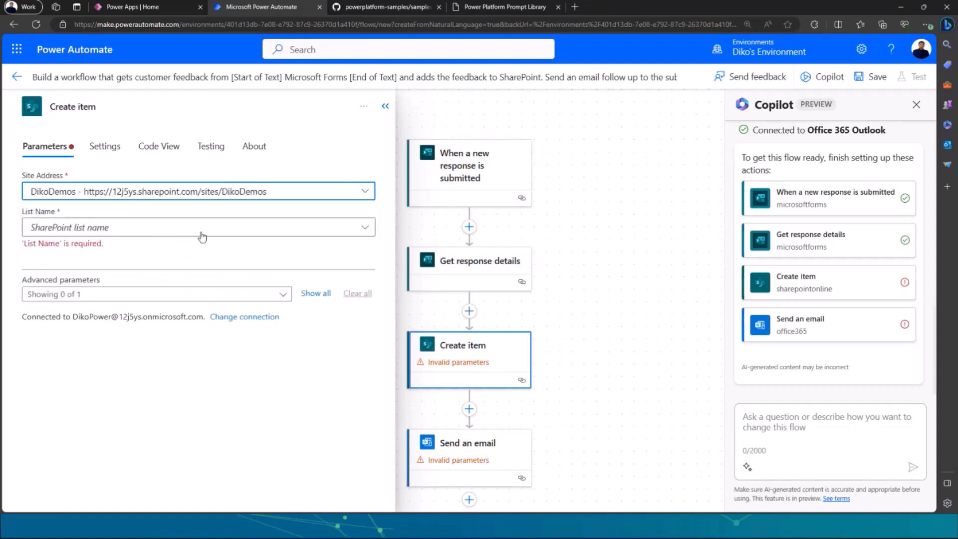
pyautogui.click(245, 231)
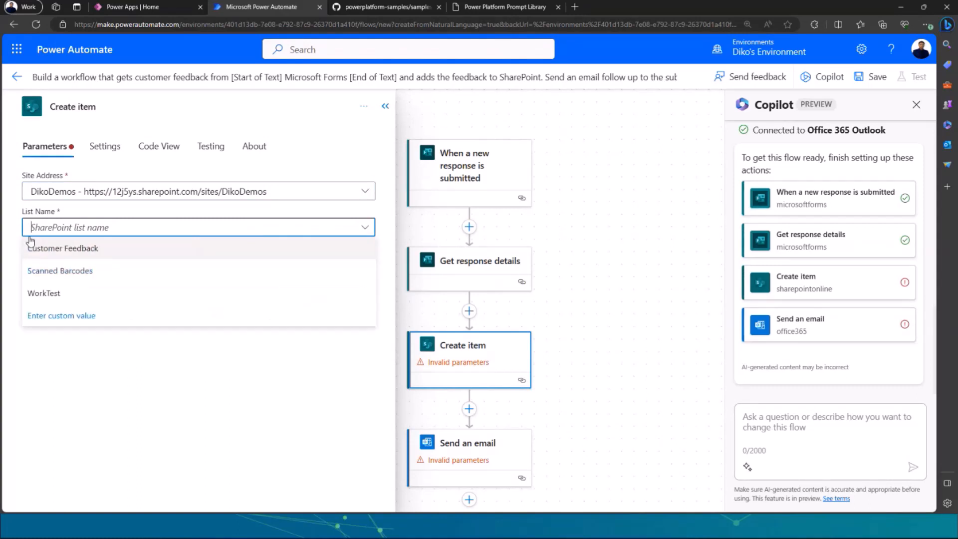
pyautogui.click(67, 255)
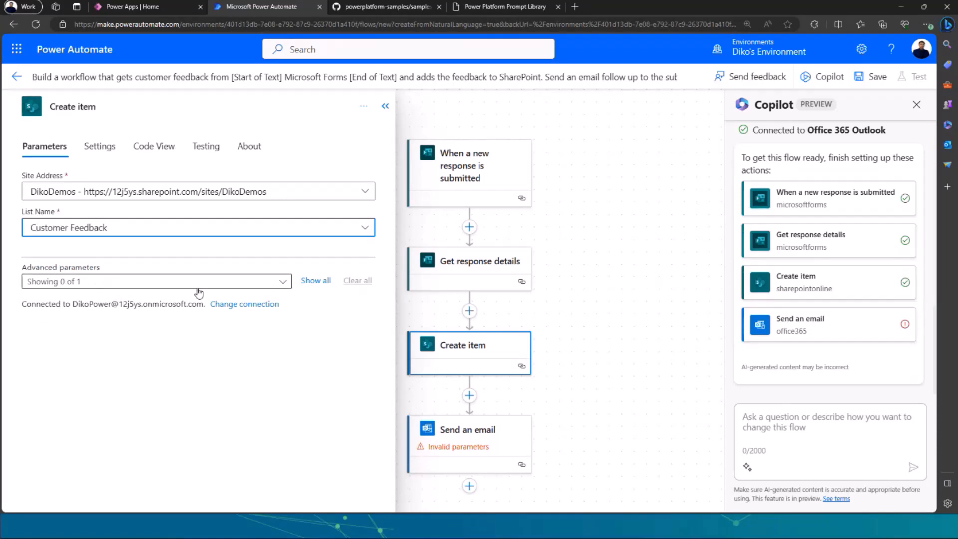
# Show all advanced parameters of "Create item" and fill Email with the Email dynamic content from "Get response details", closing the action's settings.
pyautogui.click(315, 281)
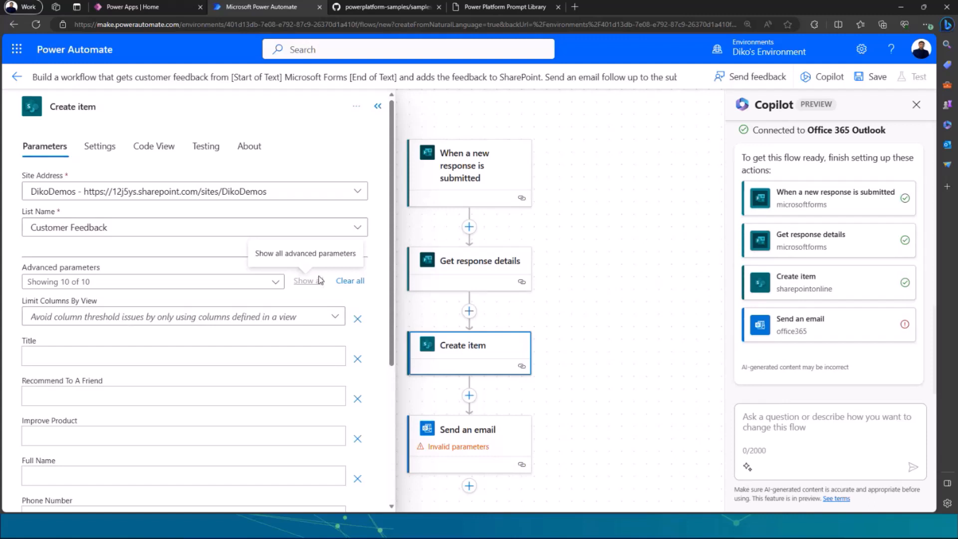
pyautogui.scroll(-1, 269, 325)
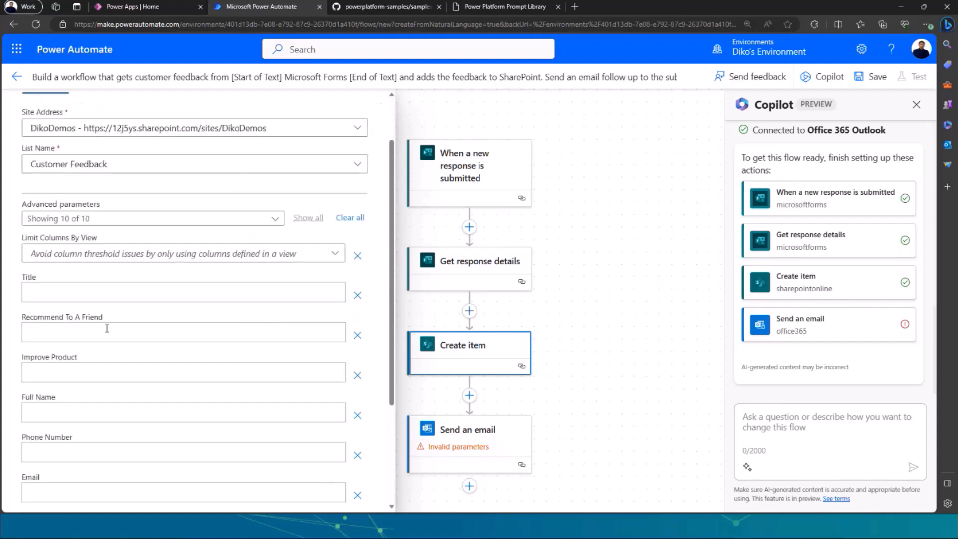
pyautogui.scroll(-2, 60, 312)
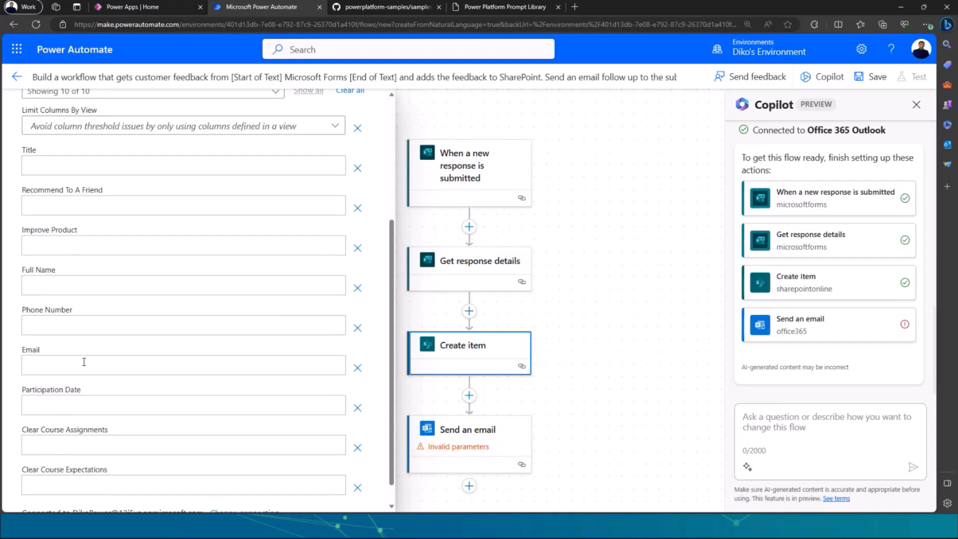
pyautogui.click(68, 369)
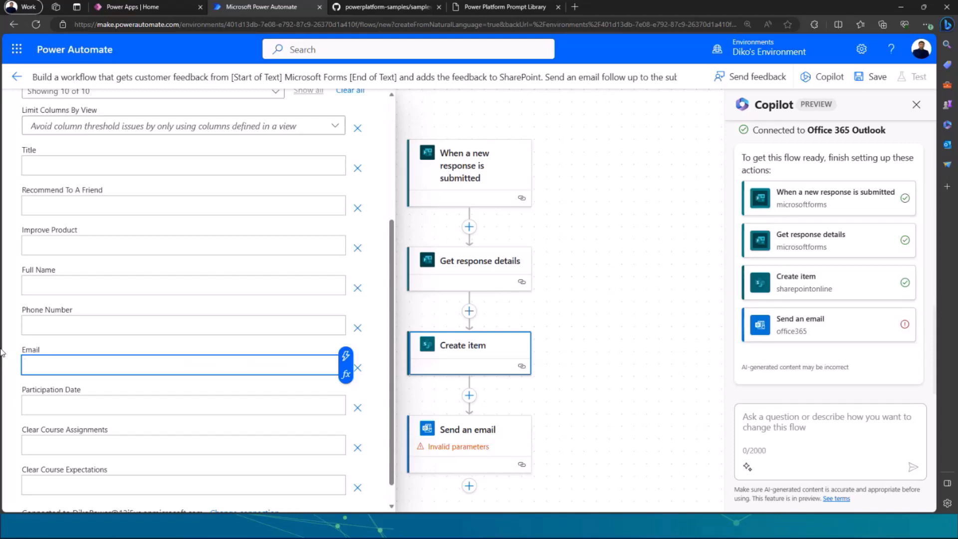
pyautogui.write('/')
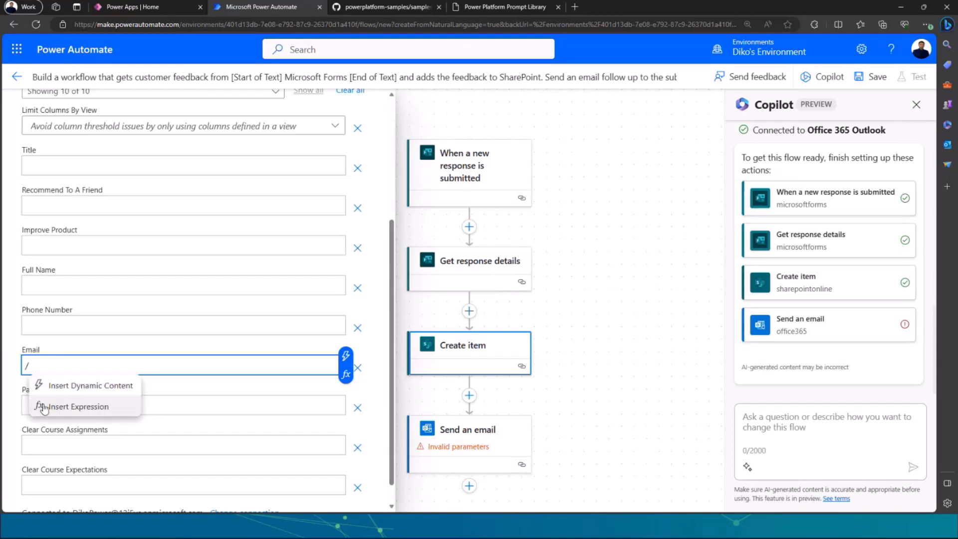
pyautogui.click(90, 391)
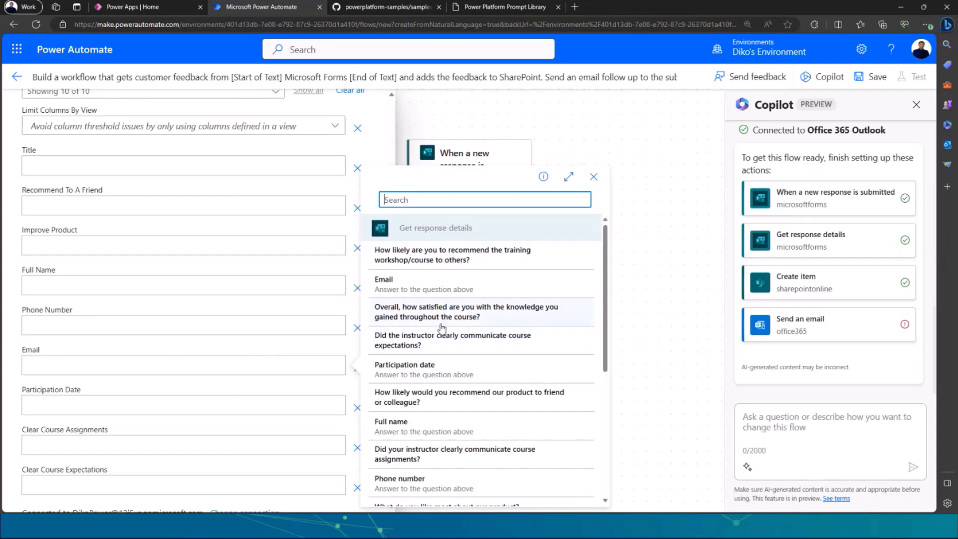
pyautogui.scroll(-1, 441, 328)
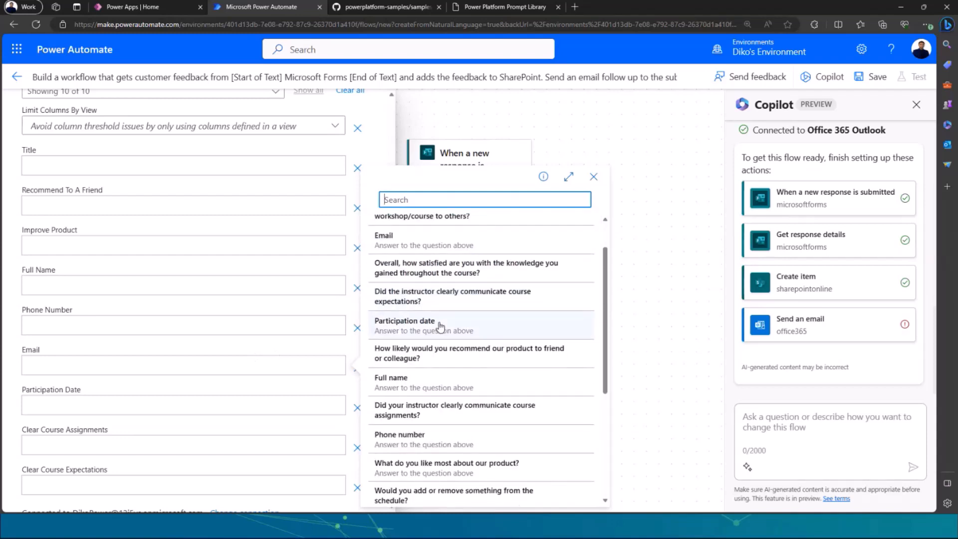
pyautogui.click(398, 244)
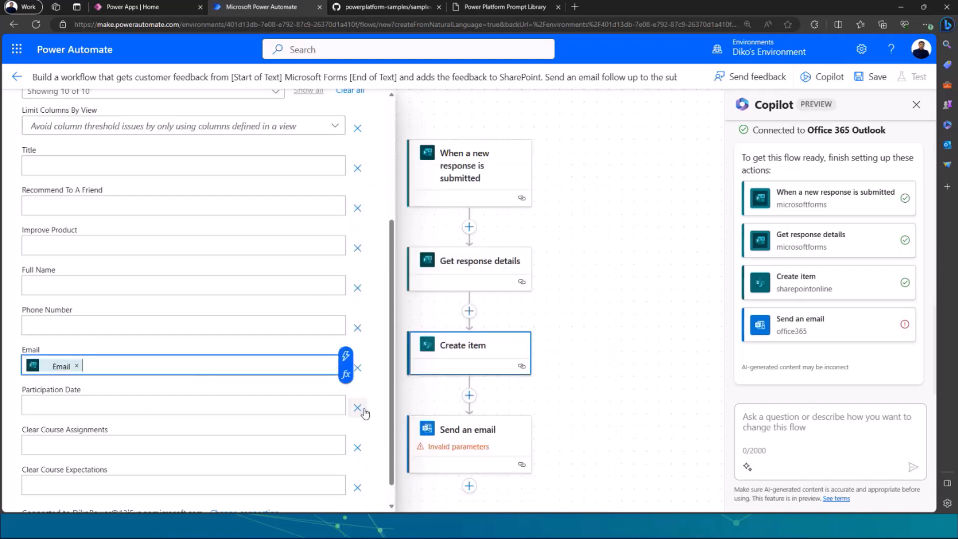
pyautogui.scroll(-1, 234, 399)
pyautogui.scroll(4, 227, 396)
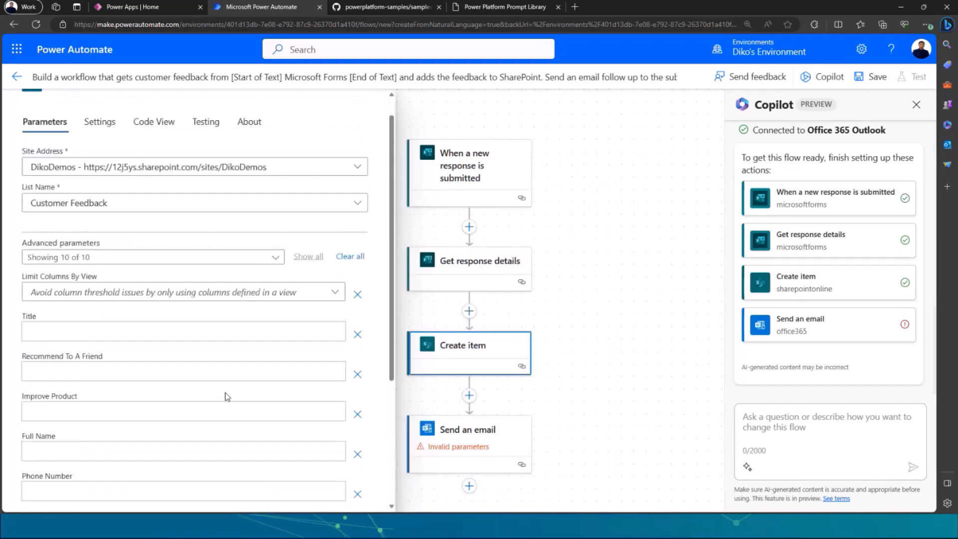
pyautogui.scroll(1, 225, 391)
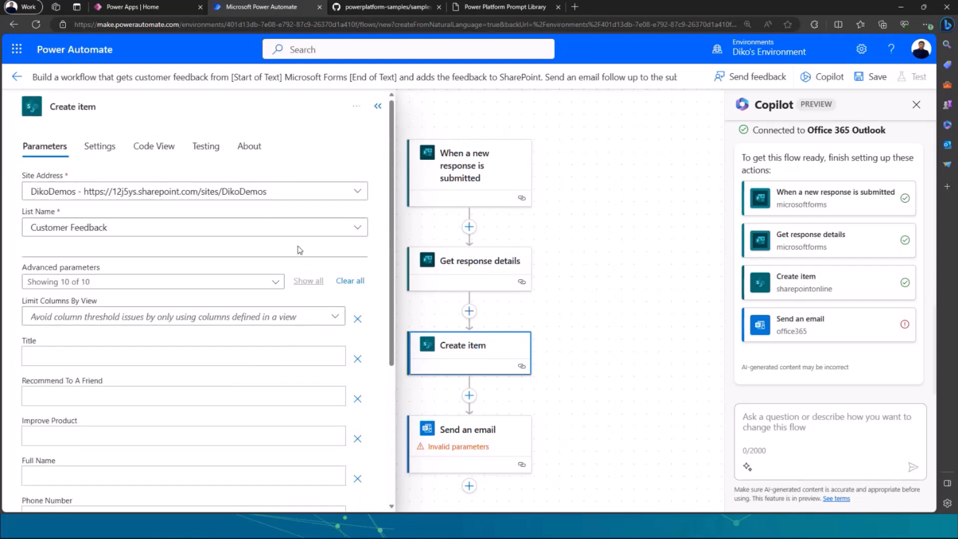
pyautogui.click(377, 105)
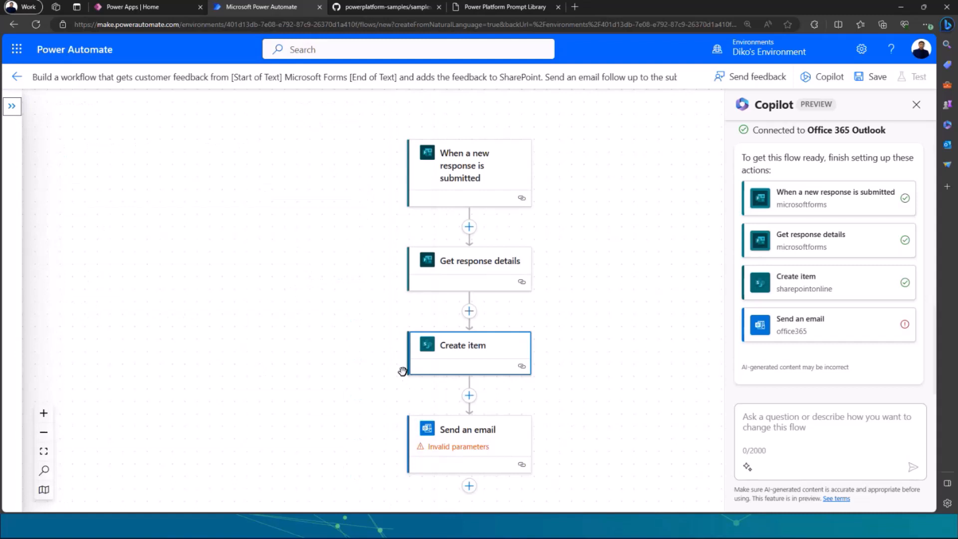
# Open the "Send an email" action and go through its To, Subject and Body parameters.
pyautogui.scroll(-1, 424, 404)
pyautogui.click(463, 408)
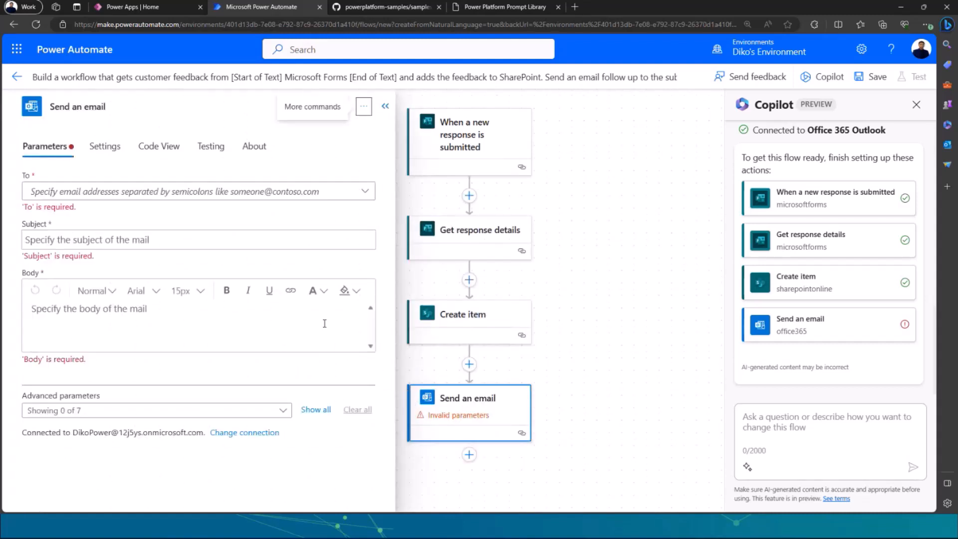
pyautogui.click(129, 195)
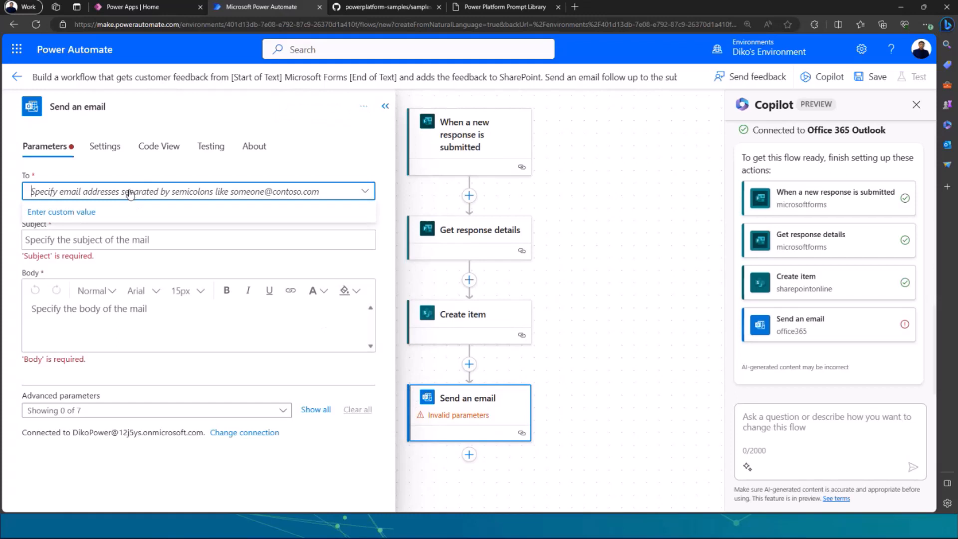
pyautogui.click(186, 240)
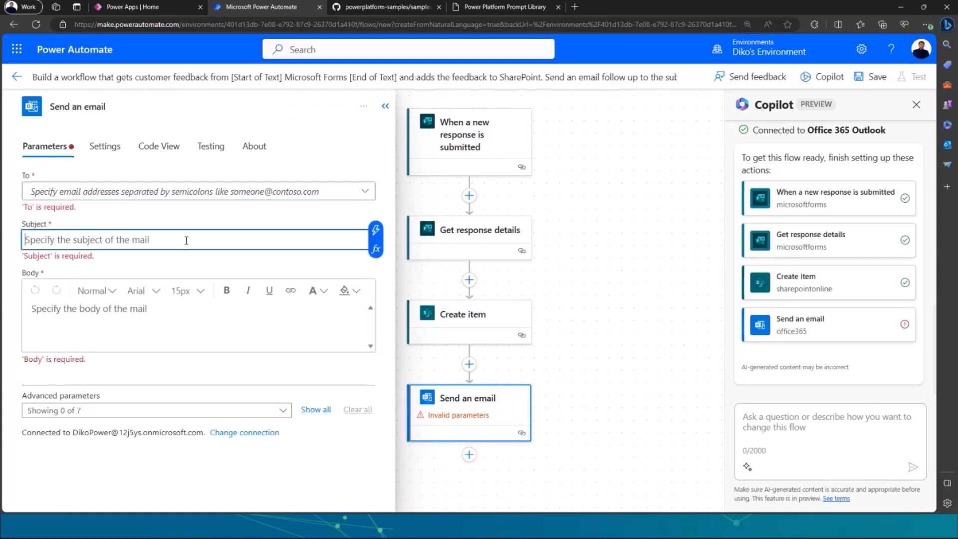
pyautogui.click(188, 318)
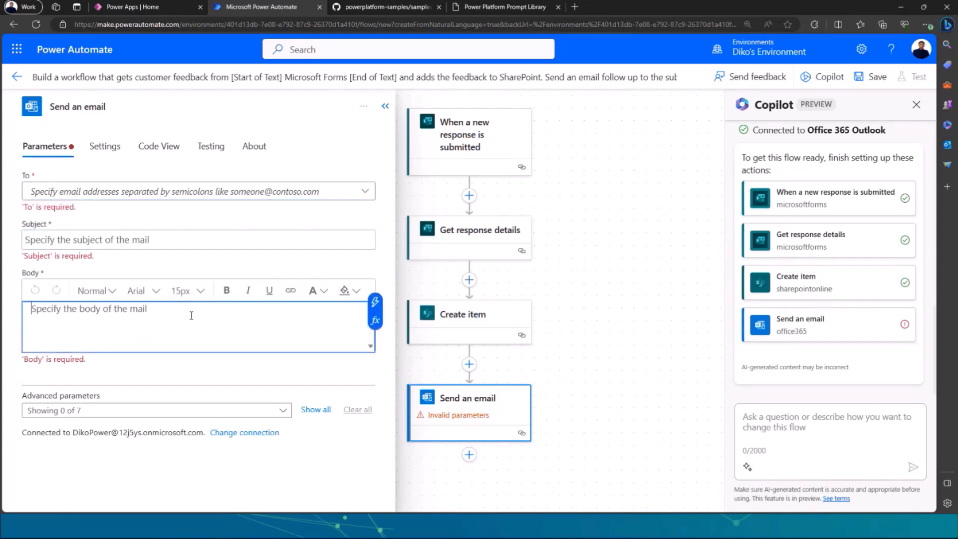